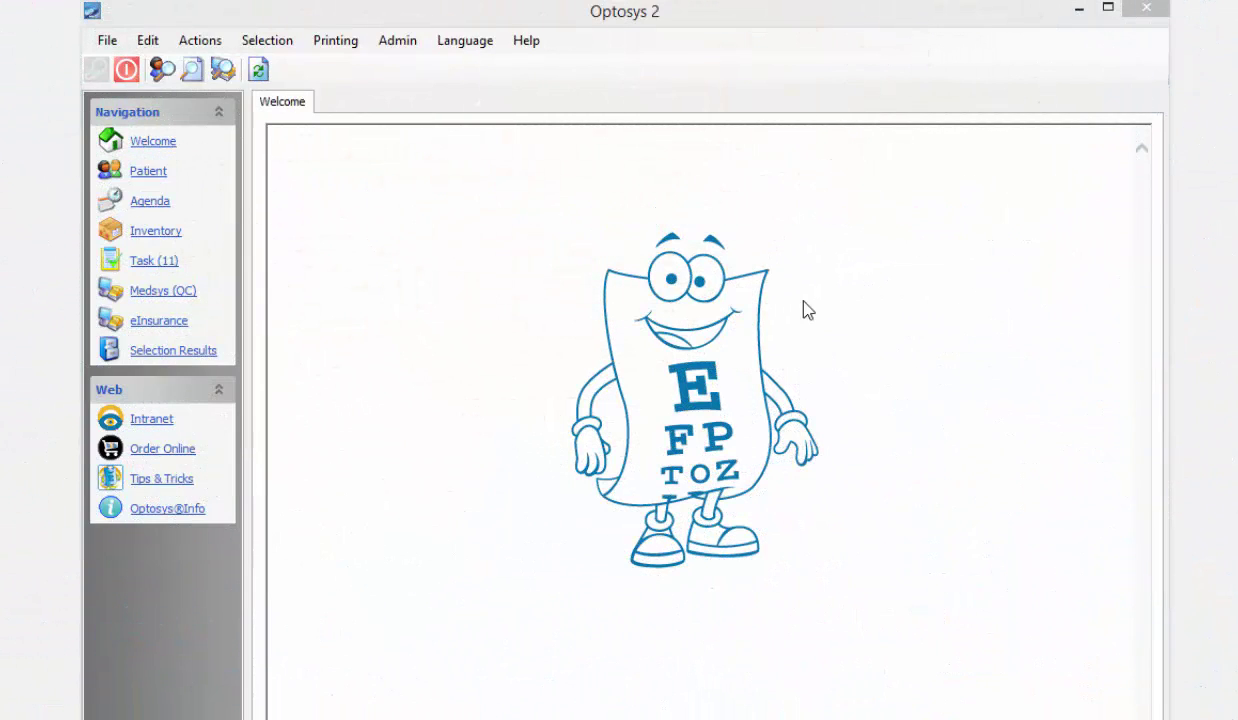
Step: Open Product Group Management from the Admin > Products menu
left_click(399, 42)
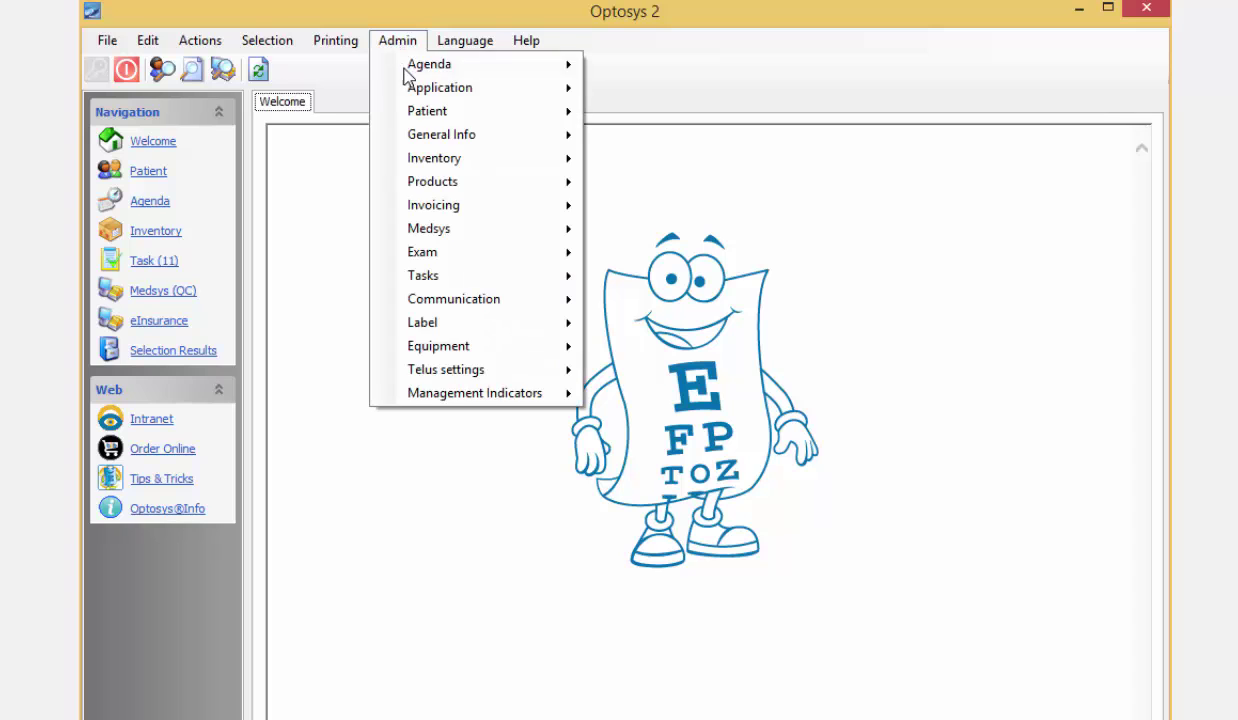
mouse_move(450, 185)
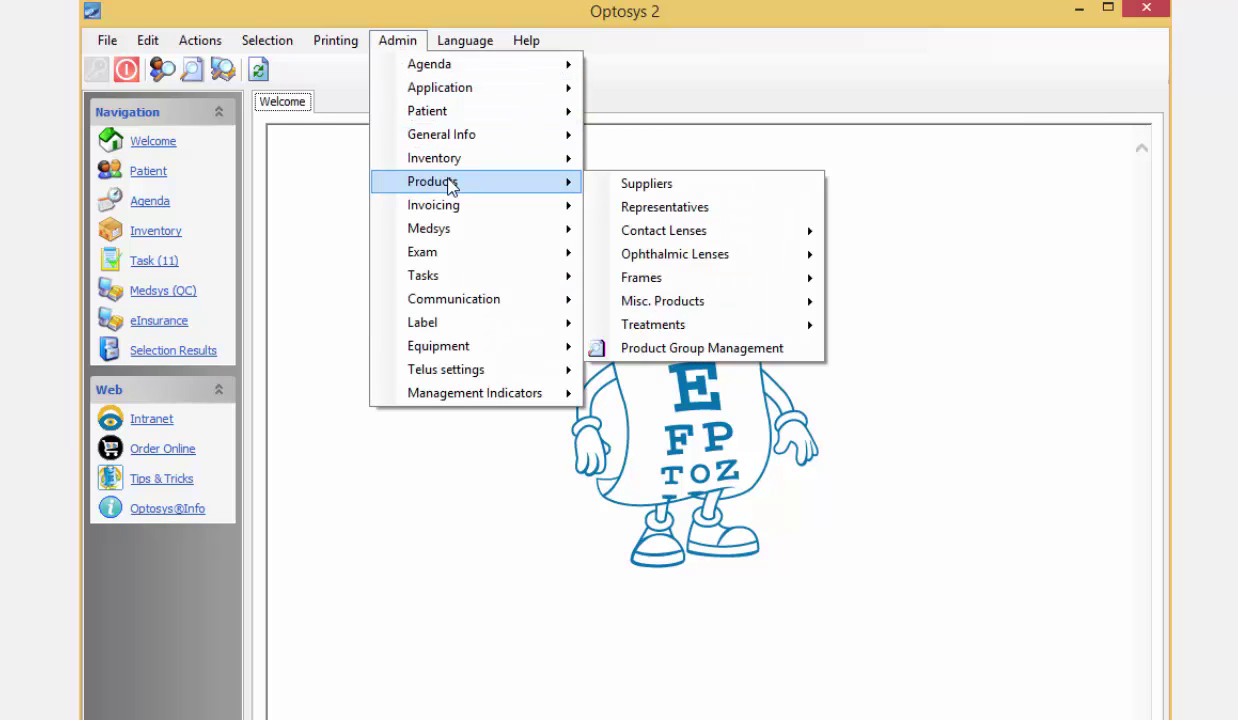
left_click(788, 356)
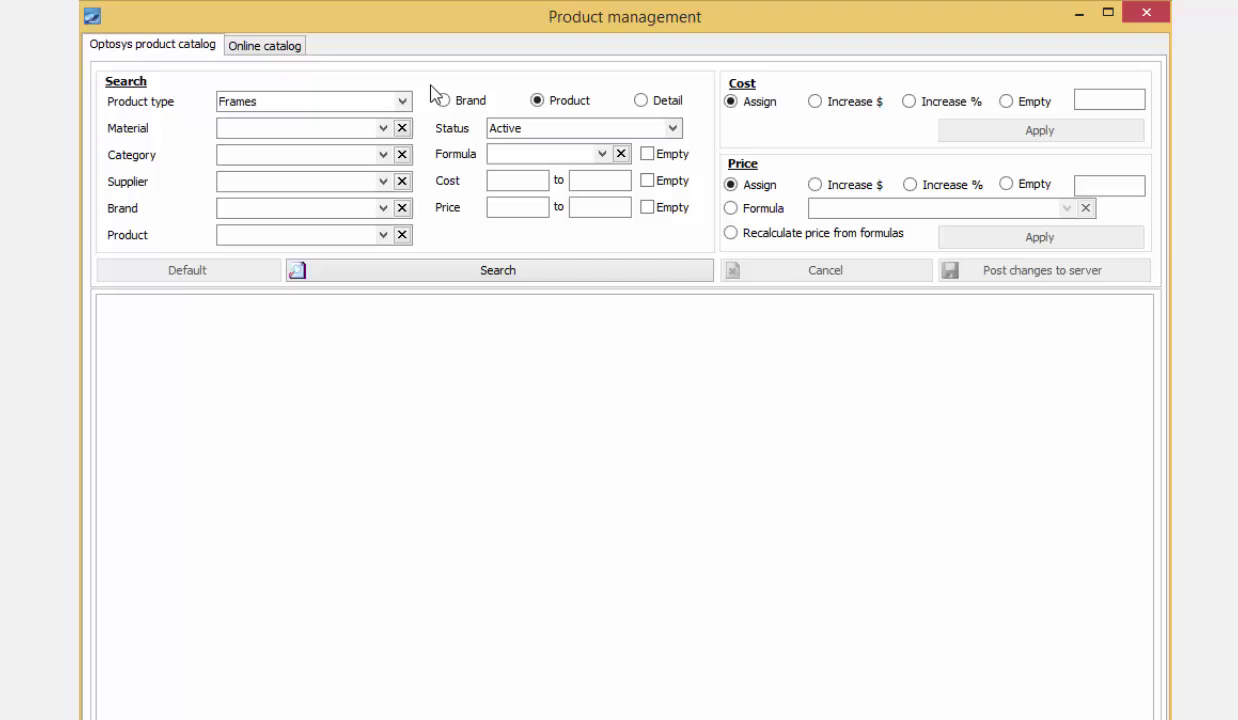
Step: Set the search filters to Ophthalmic Lens, Single Vision category and supplier Optic Lab
left_click(401, 101)
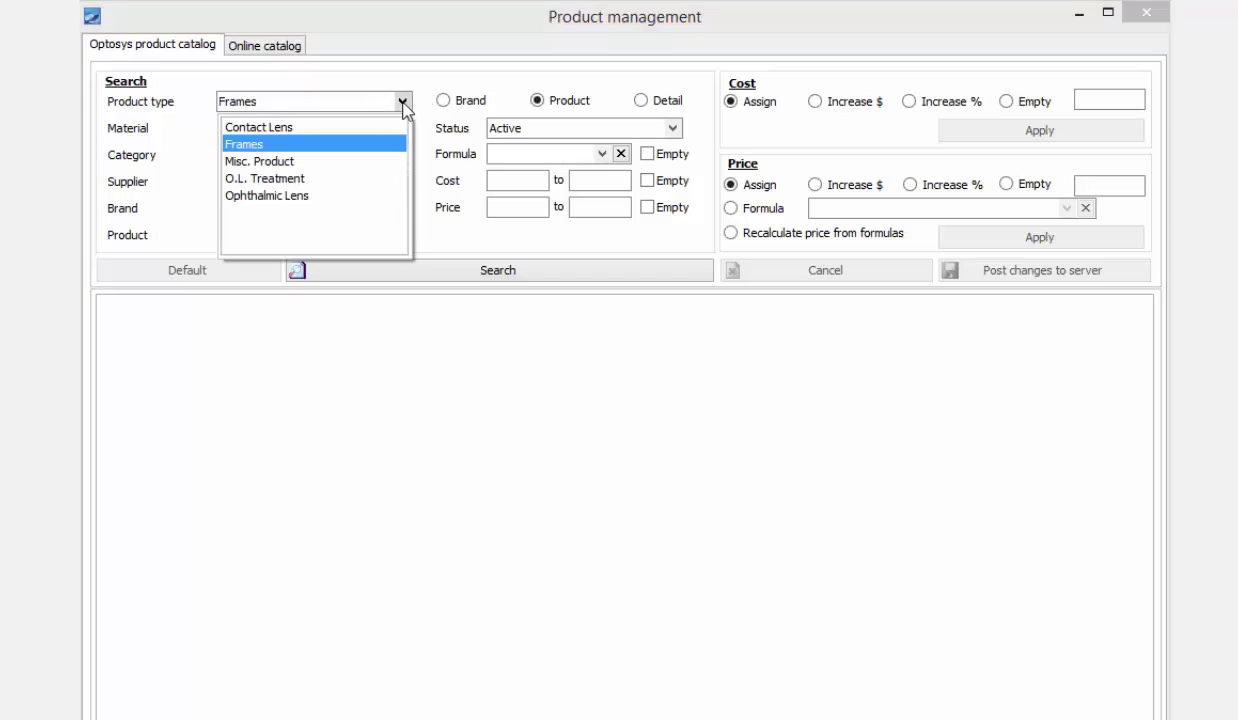
left_click(298, 195)
left_click(301, 157)
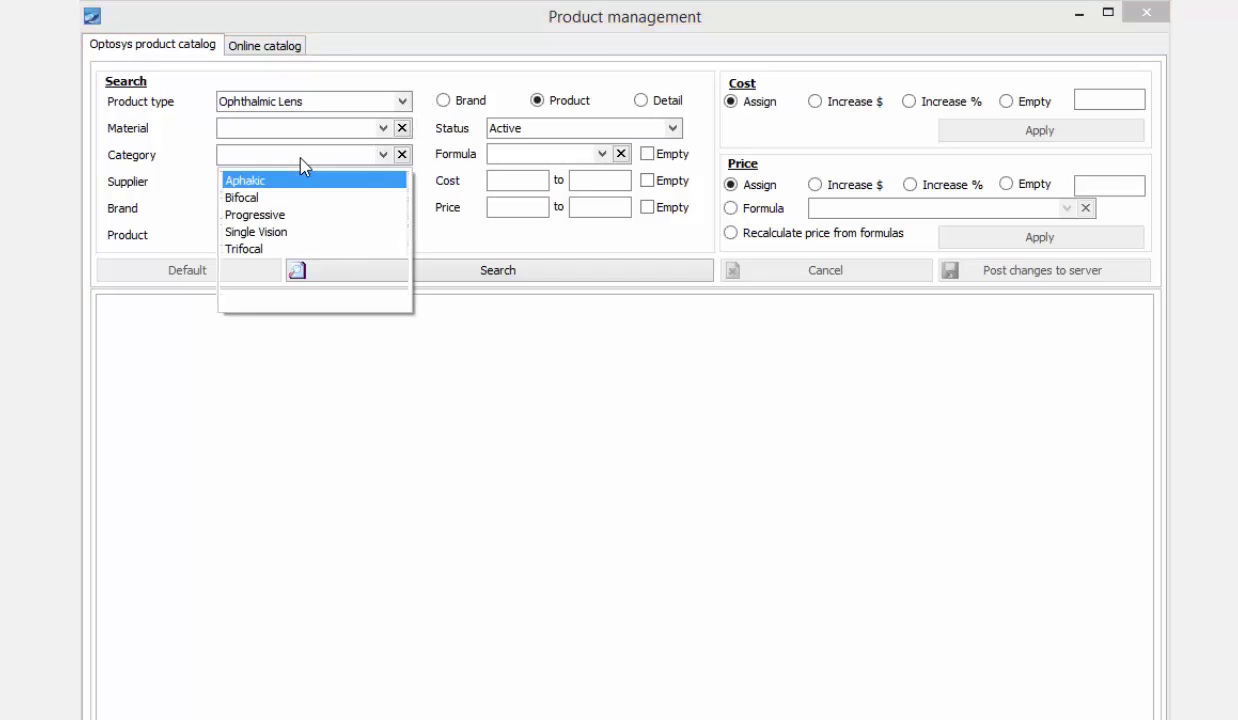
left_click(275, 222)
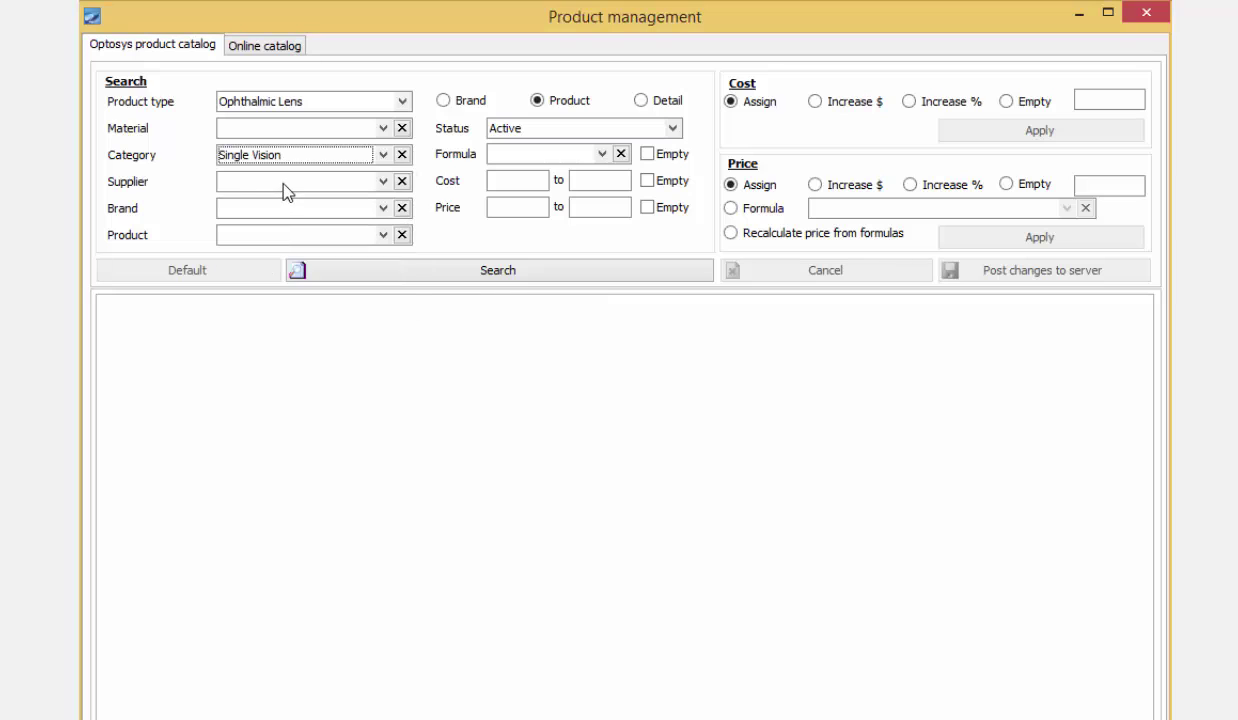
left_click(283, 186)
type("op")
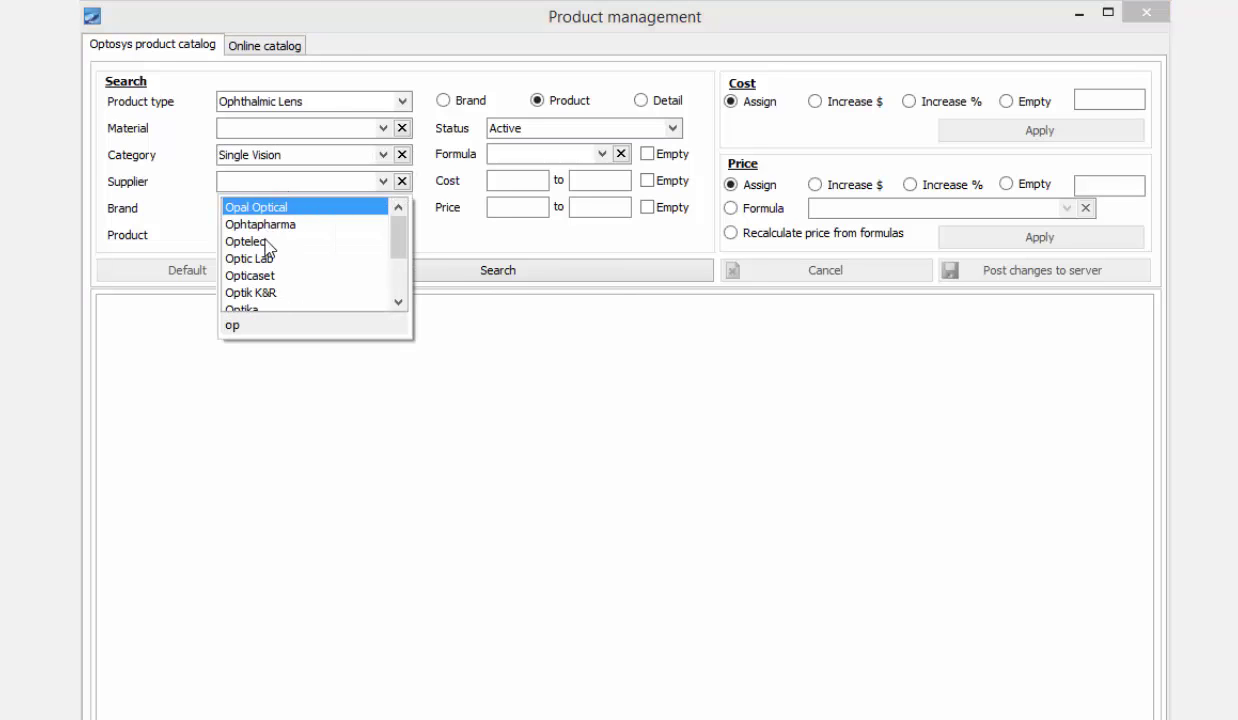
left_click(262, 257)
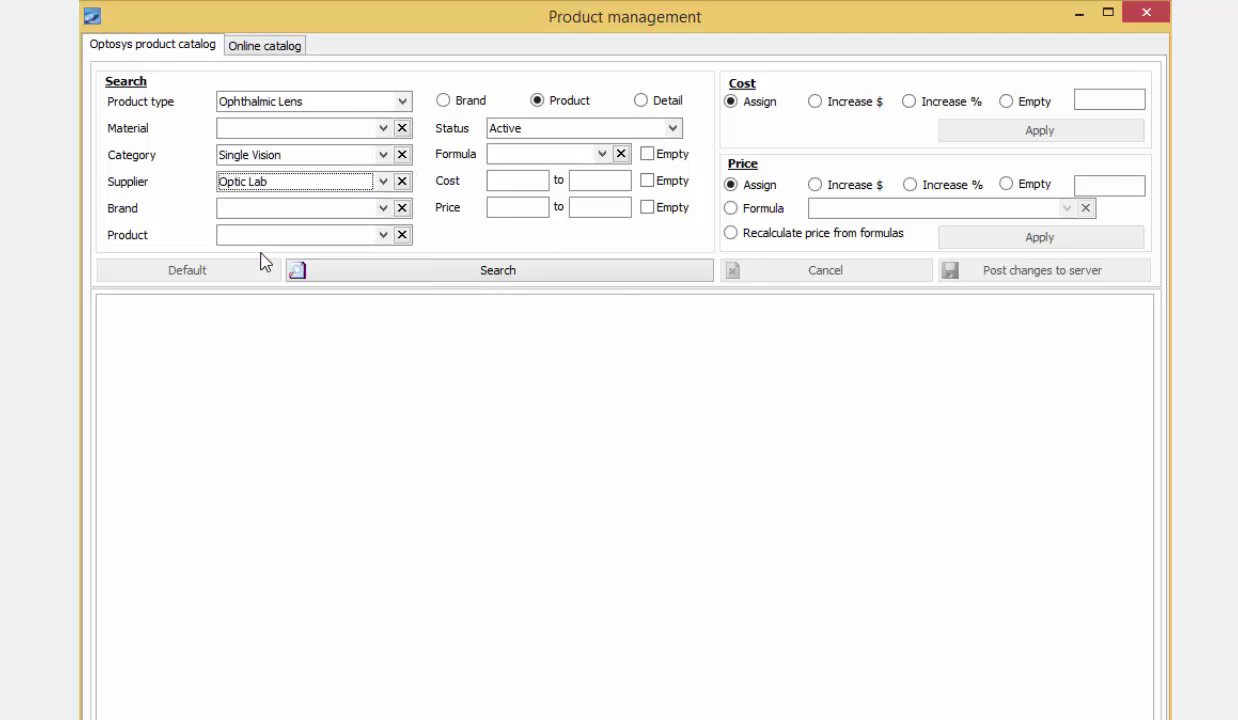
left_click(381, 208)
left_click(382, 210)
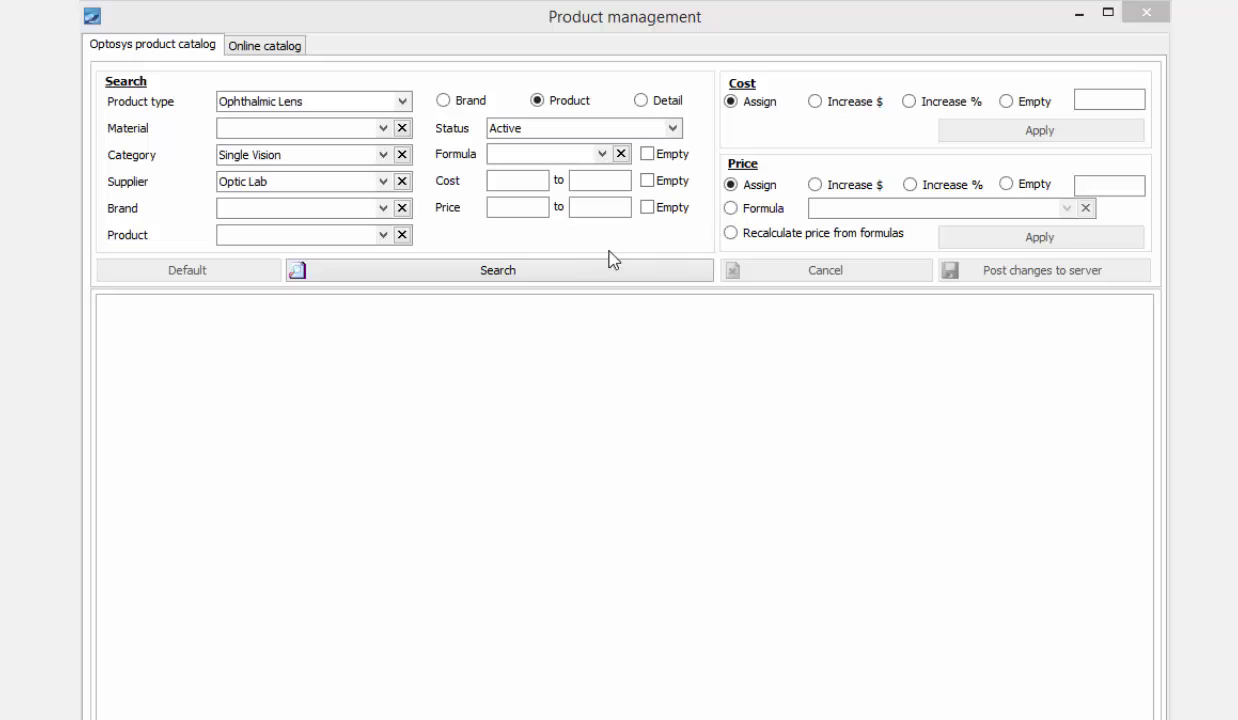
left_click(497, 270)
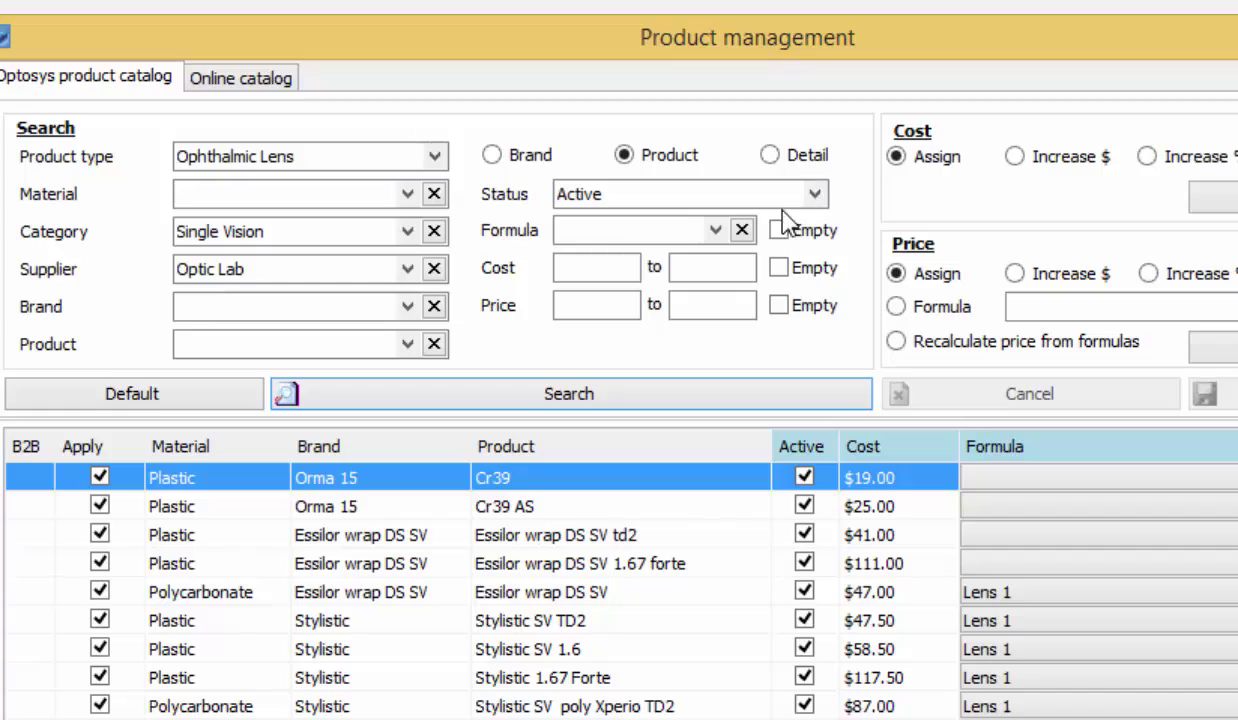
left_click(713, 231)
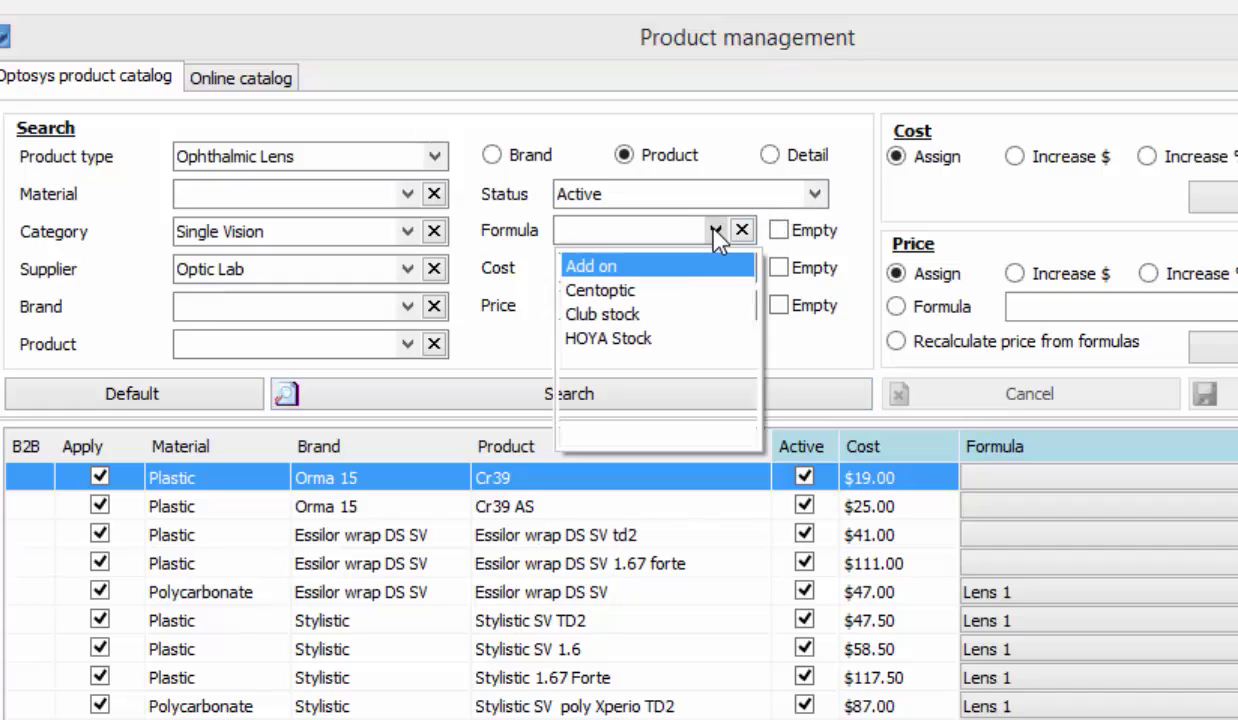
left_click(662, 267)
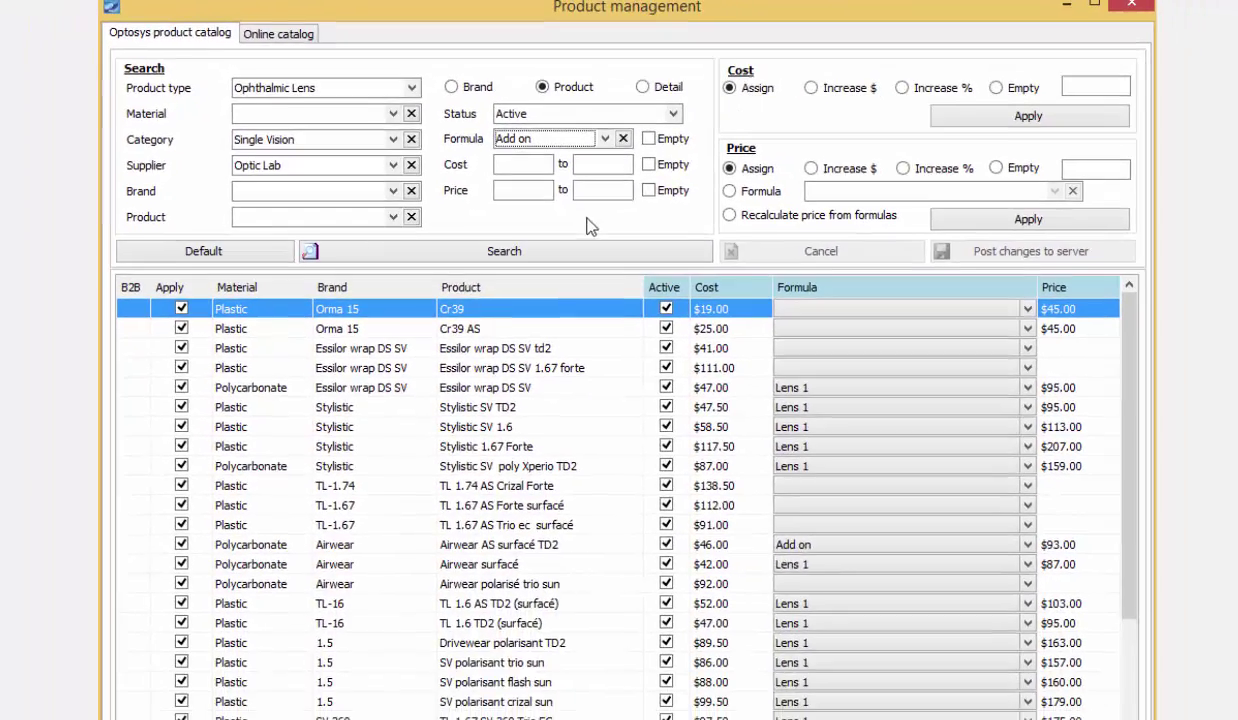
left_click(682, 398)
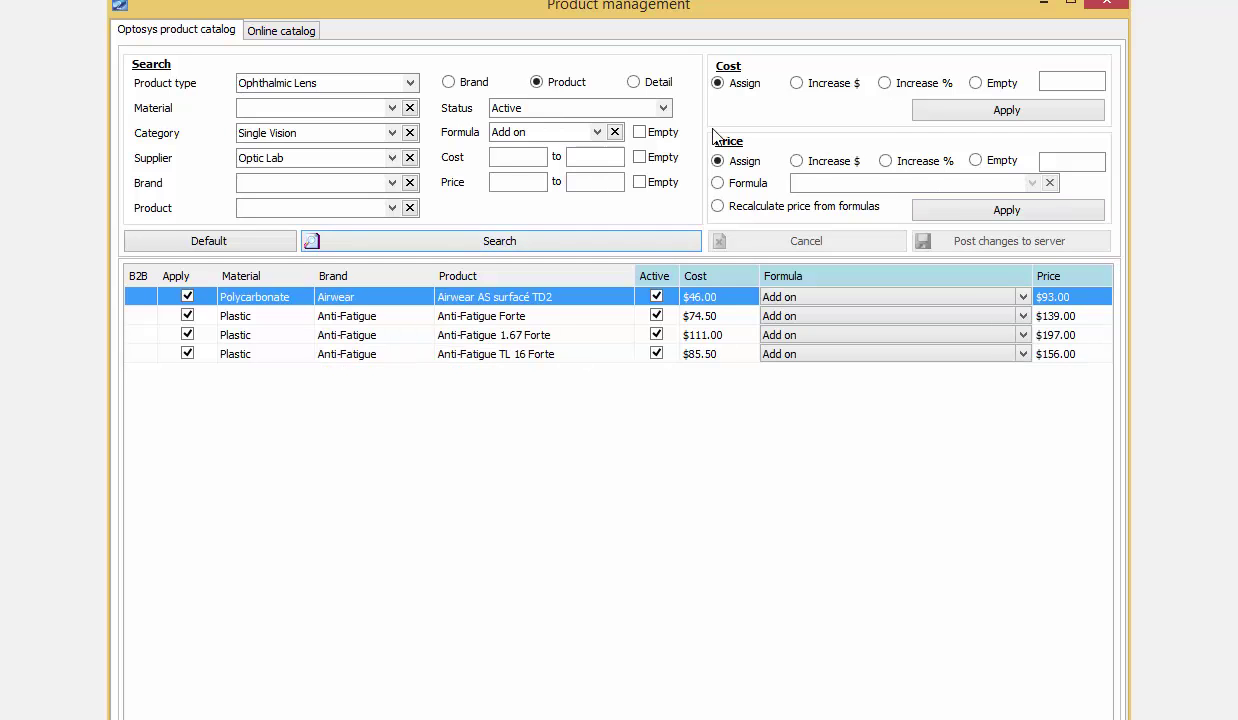
left_click(640, 132)
left_click(593, 248)
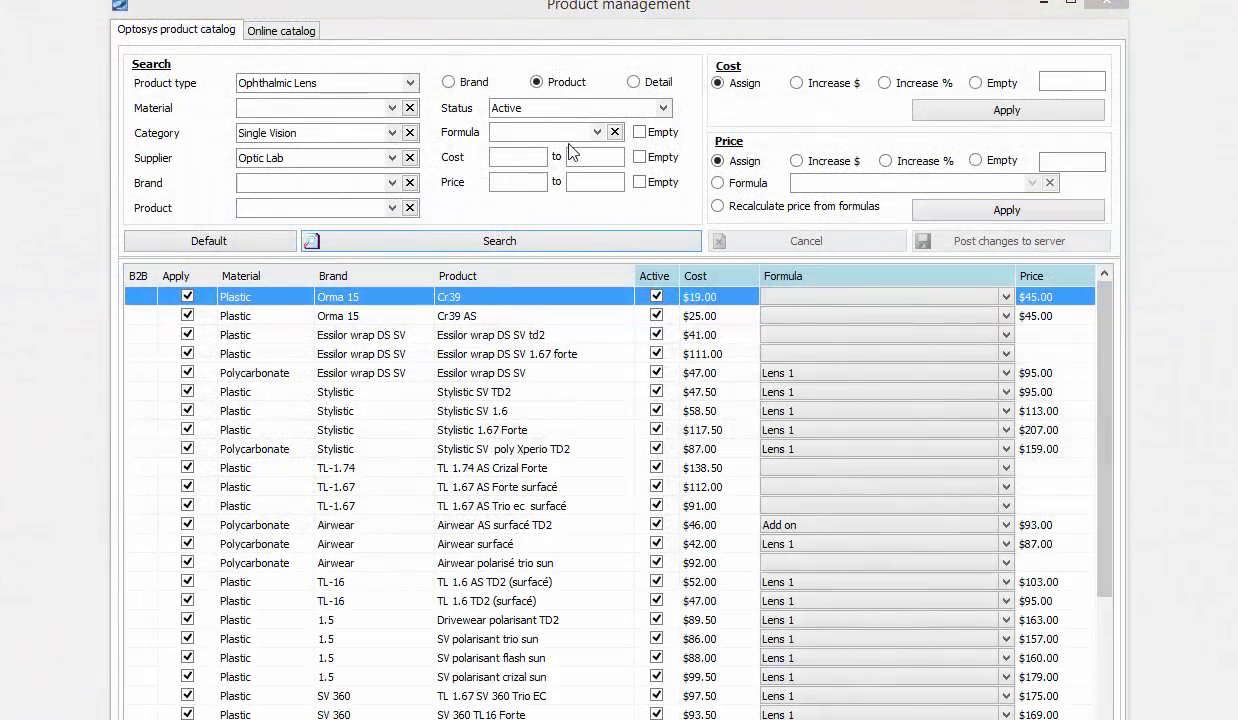
left_click(509, 157)
type("50")
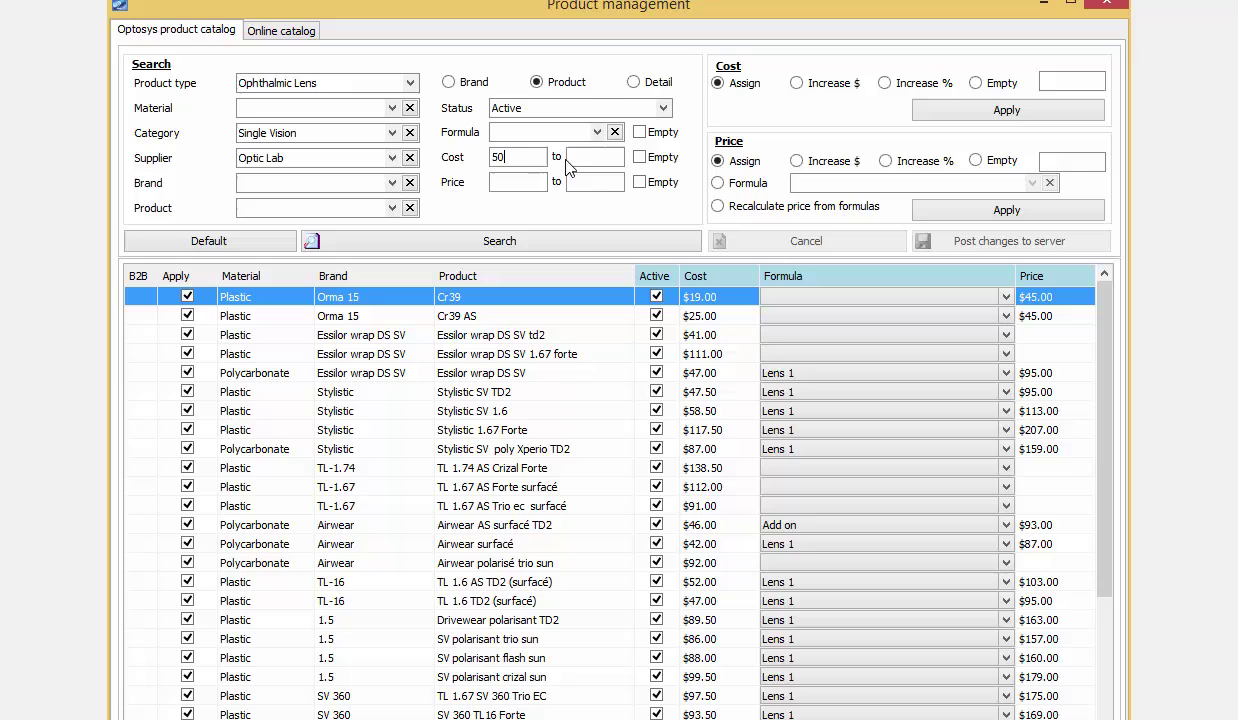
left_click(591, 157)
type("100")
left_click(505, 243)
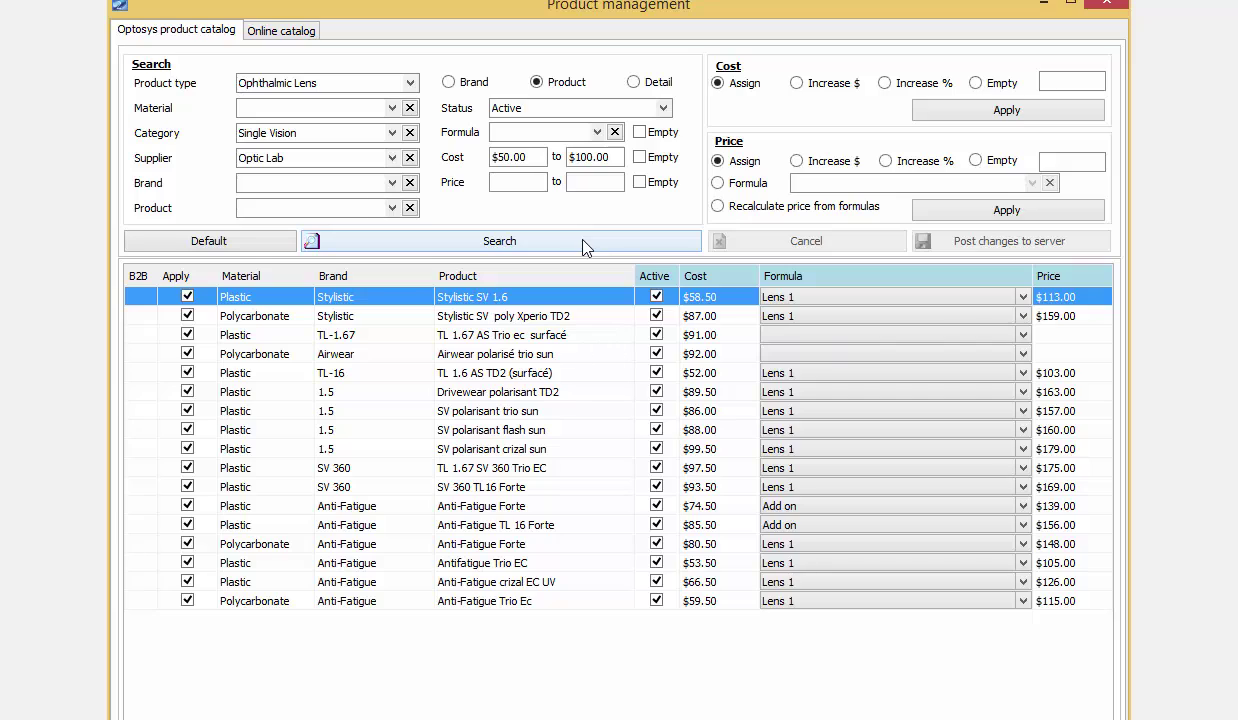
left_click(639, 157)
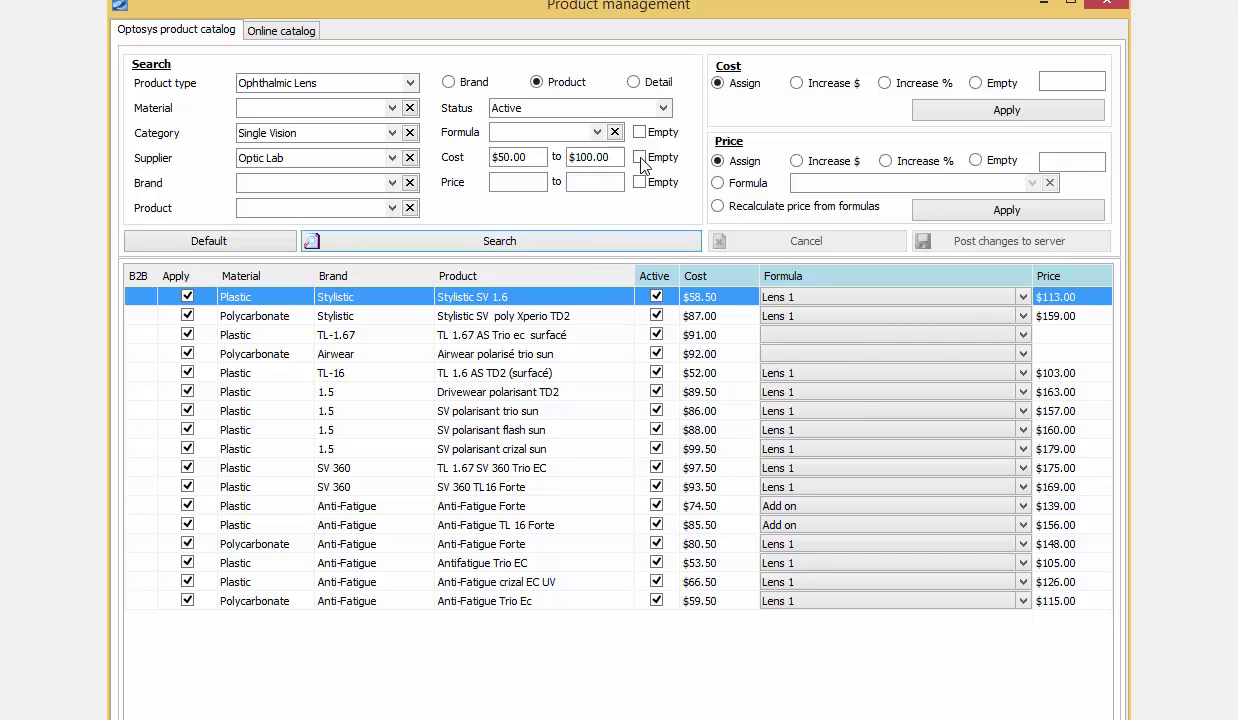
left_click(589, 235)
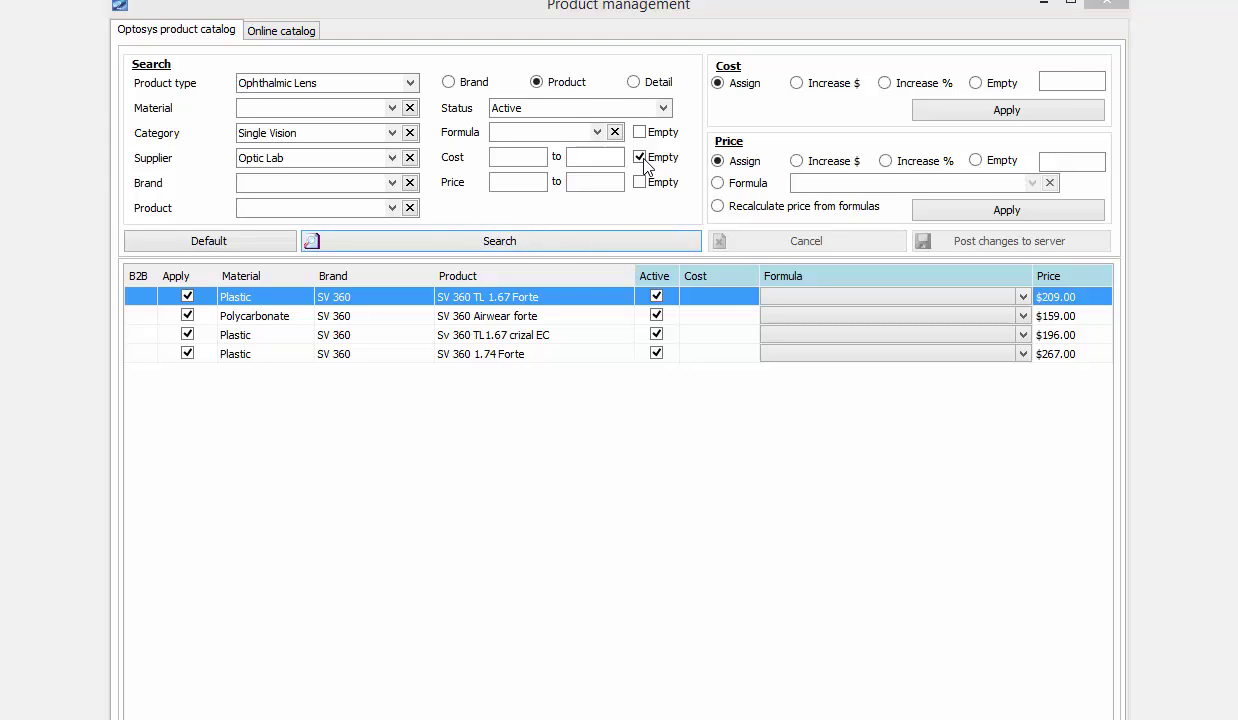
left_click(642, 159)
left_click(617, 243)
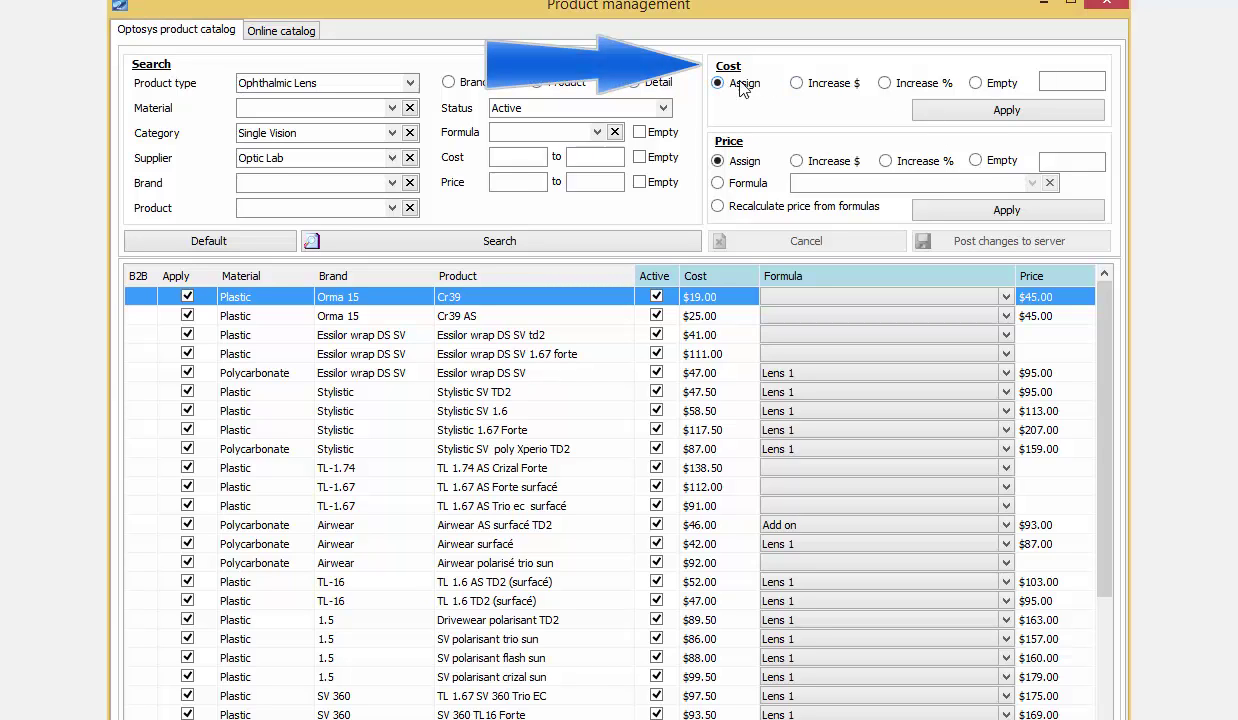
Step: Raise all listed lens costs by 1.50% with Increase %, bringing Cr39 to $19.29
left_click(797, 84)
left_click(885, 84)
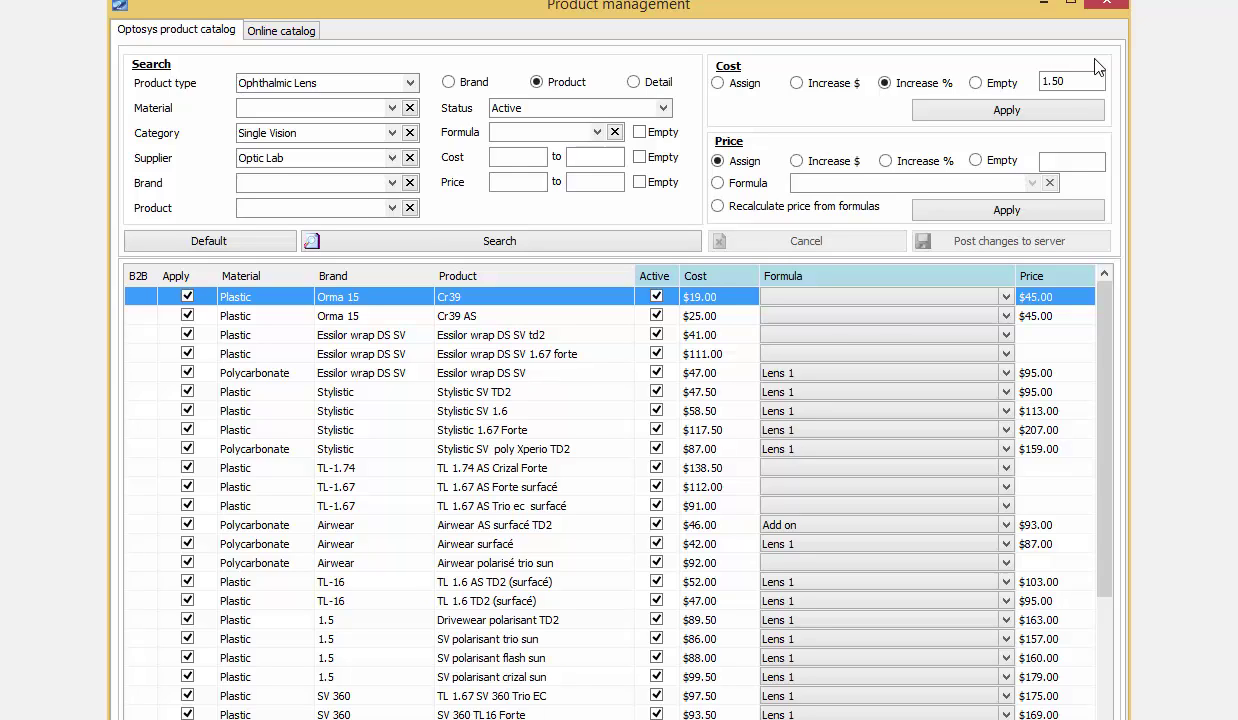
left_click(1085, 82)
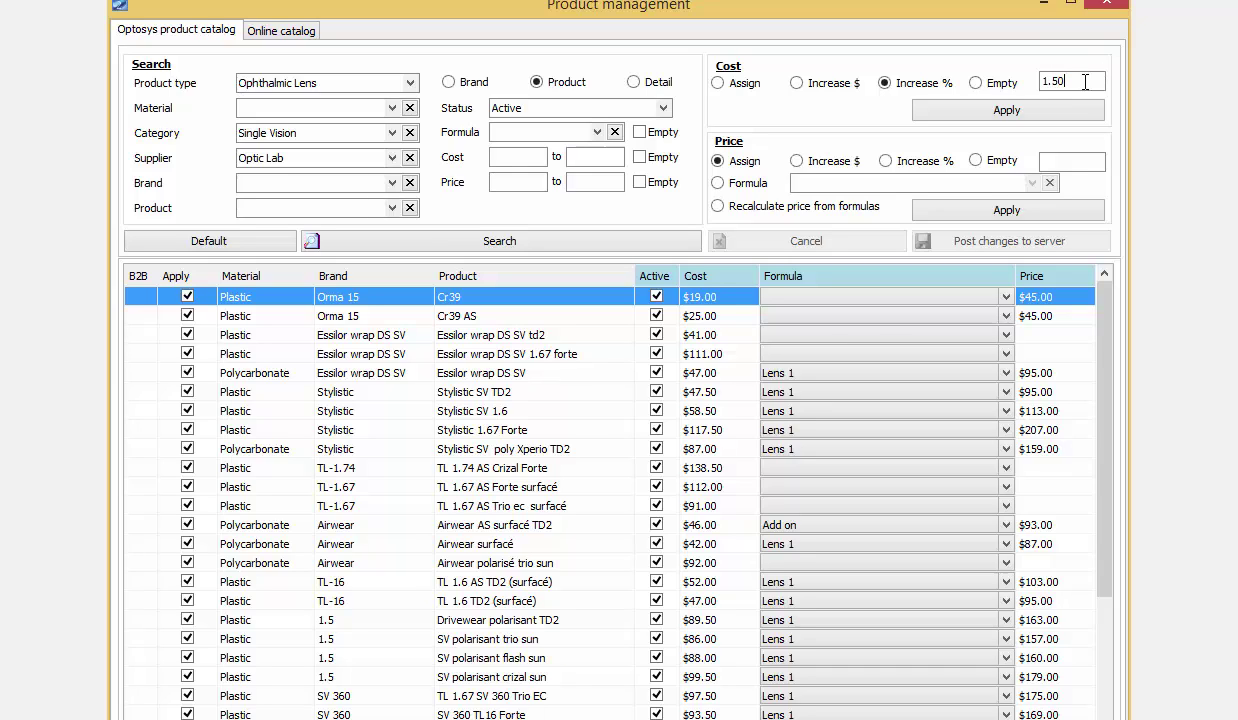
left_click(1031, 112)
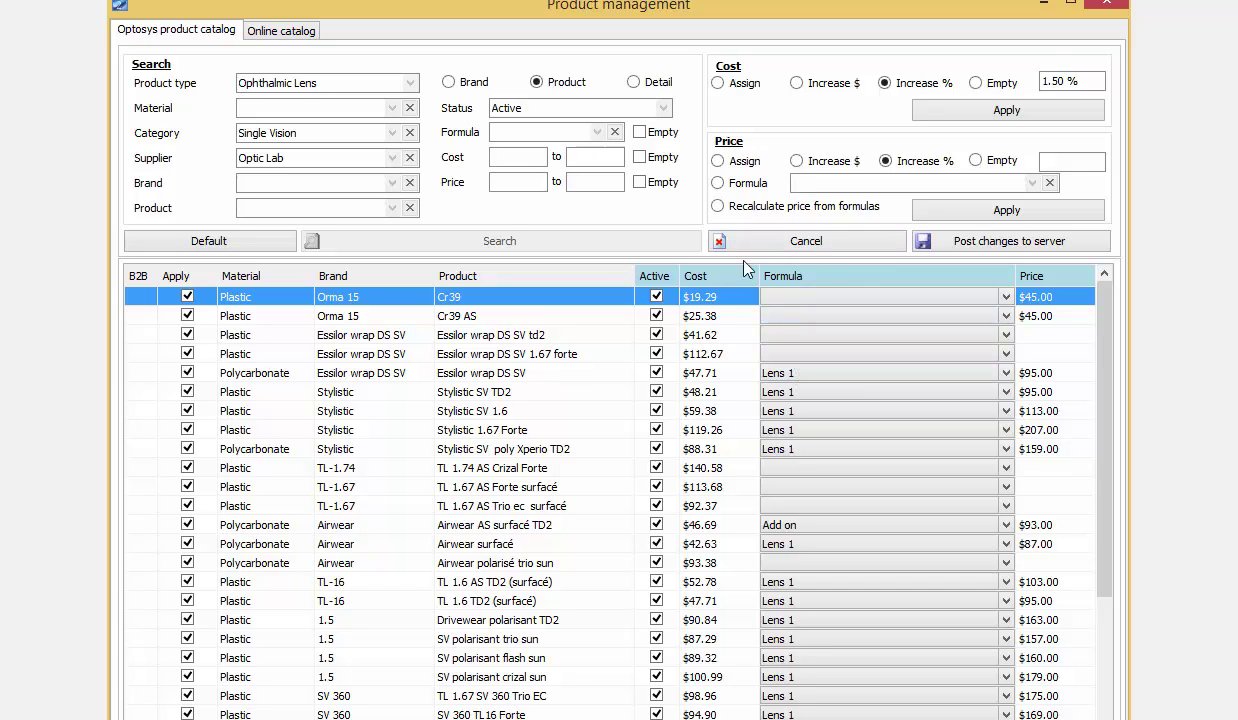
Step: Recalculate the listed lens prices from each lens's own formula
left_click(717, 206)
left_click(1010, 215)
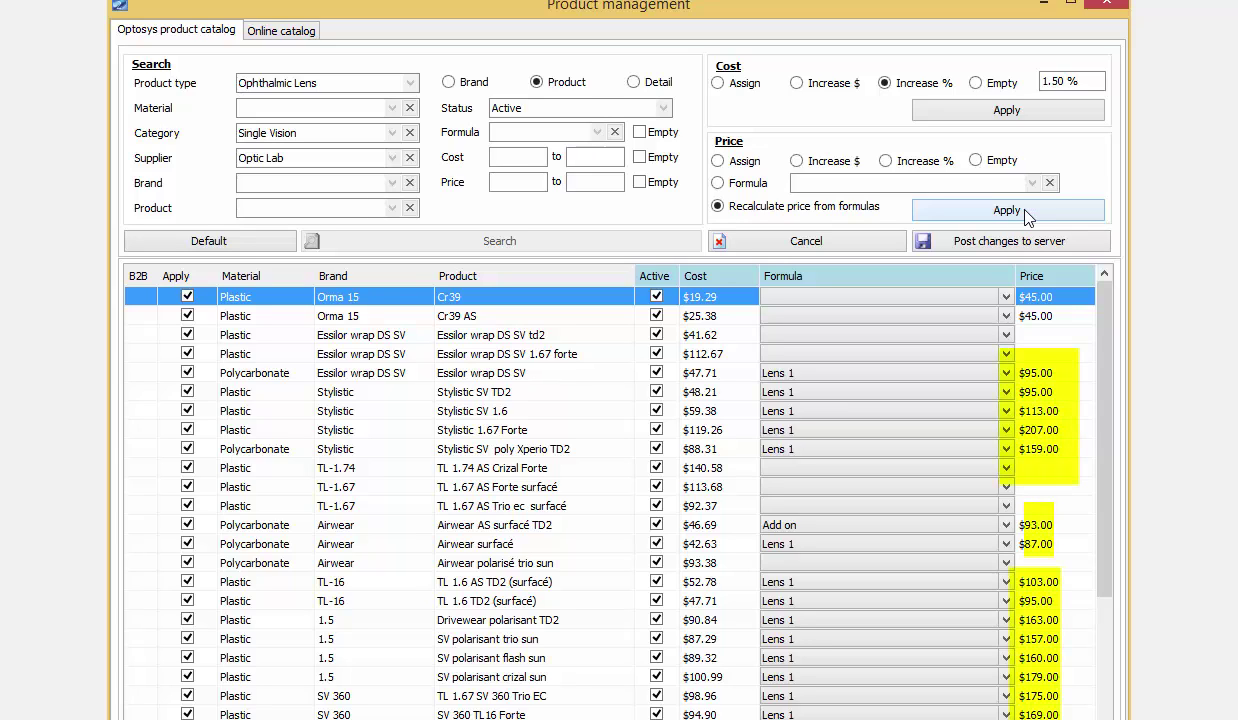
left_click(1028, 216)
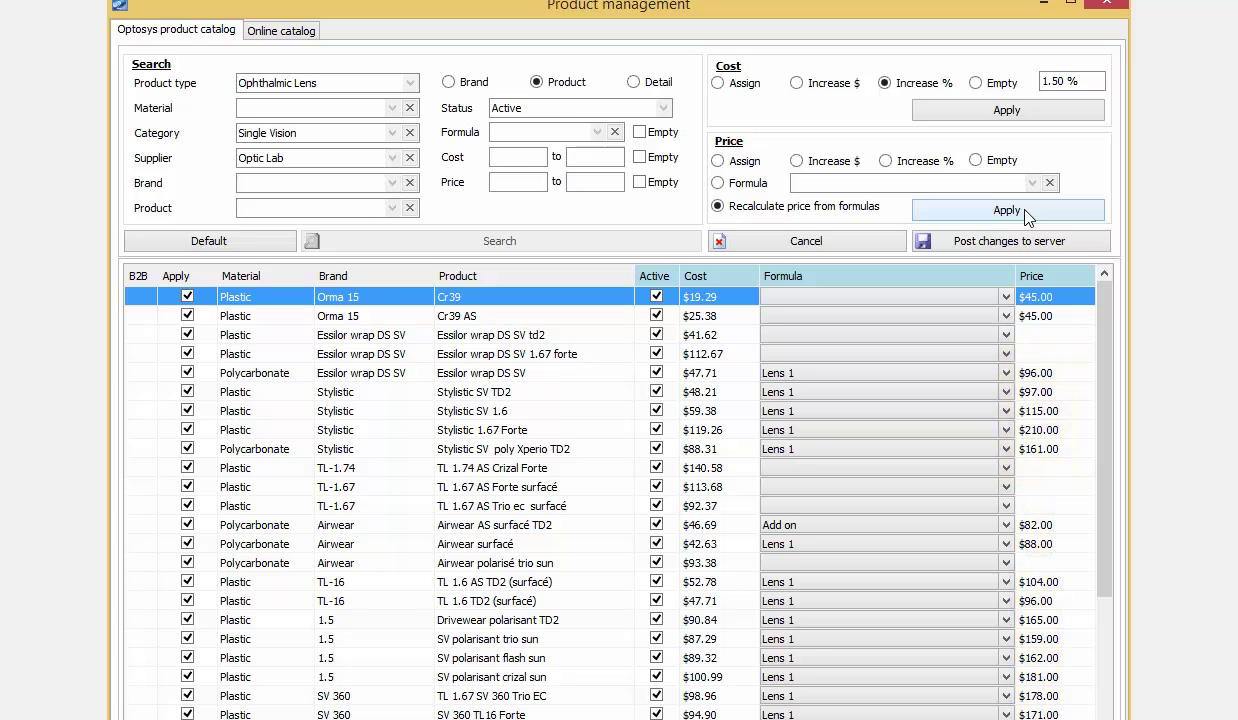
Step: Assign the Lens 1 pricing formula to all listed lenses
left_click(718, 184)
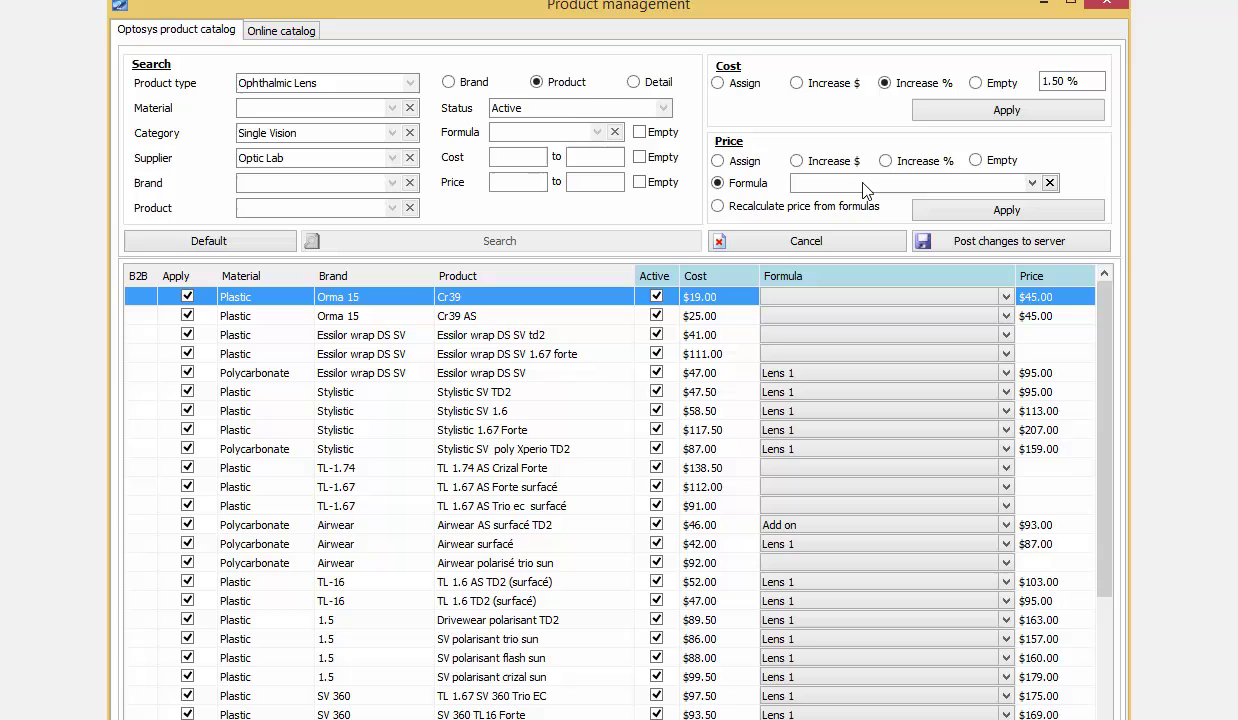
left_click(1034, 183)
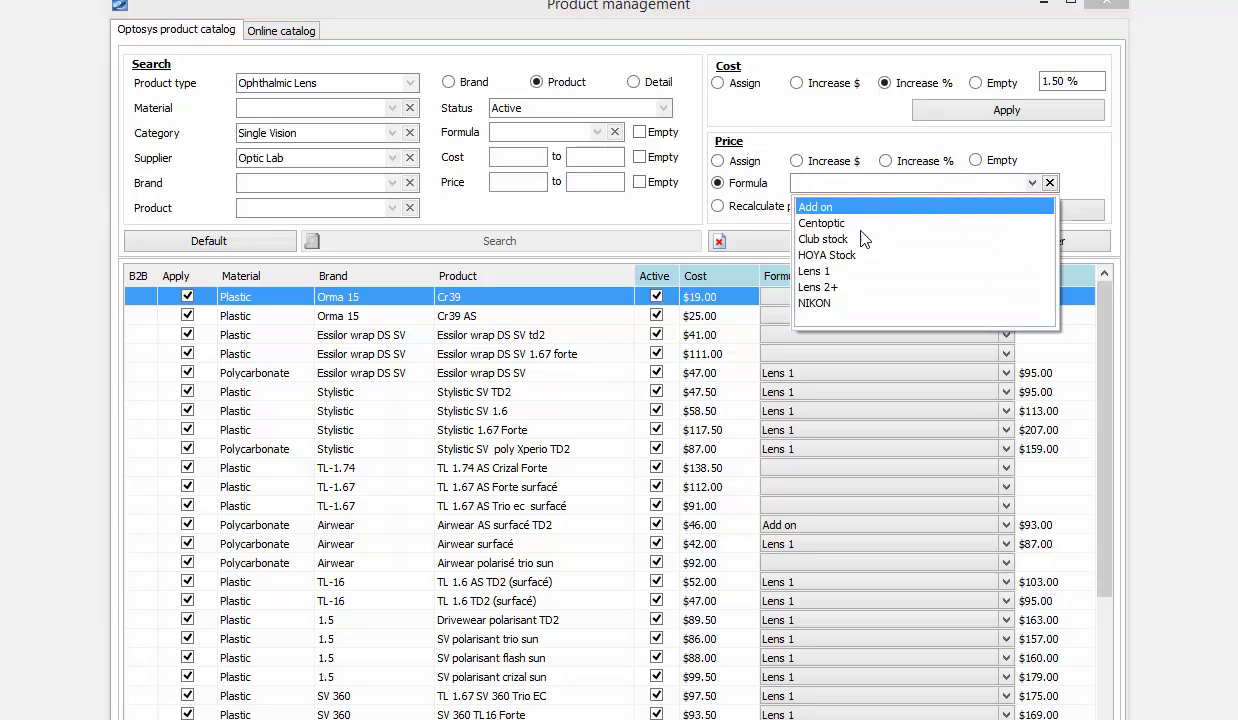
left_click(810, 271)
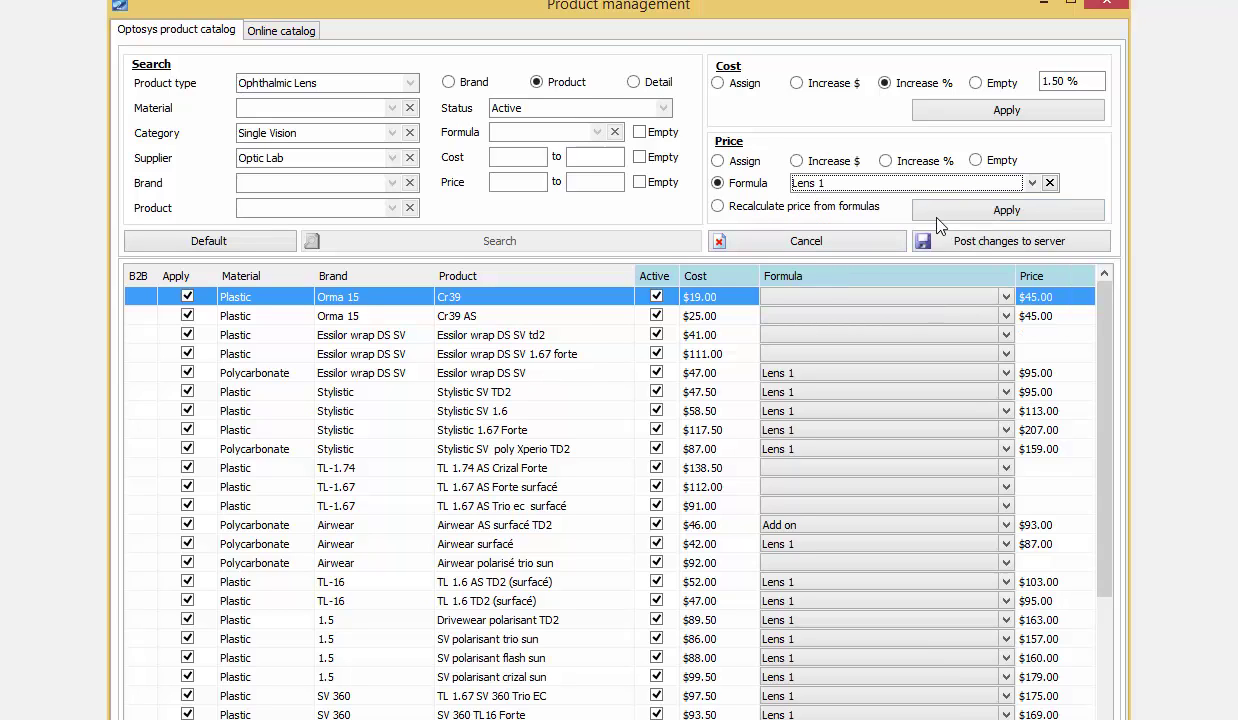
left_click(1005, 210)
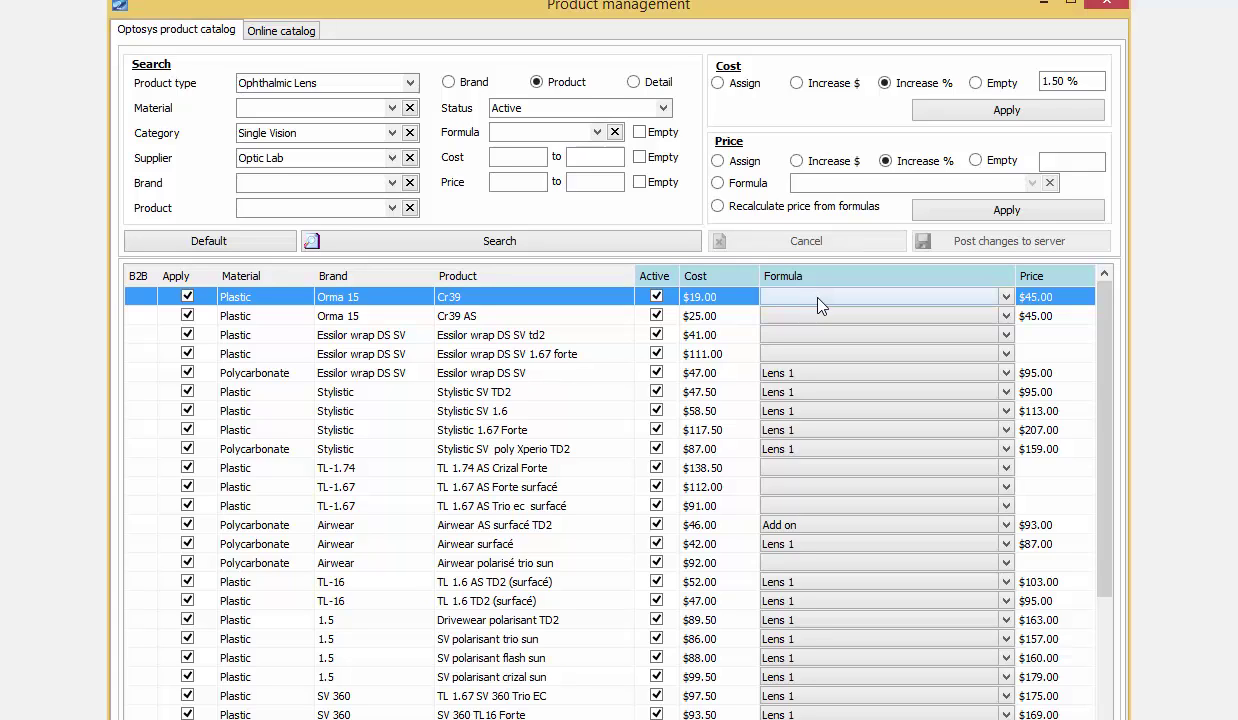
Step: Give Cr39 Lens 2+, Cr39 AS Add on, Essilor wrap DS SV td2 Club stock, then recalculate prices
left_click(1006, 298)
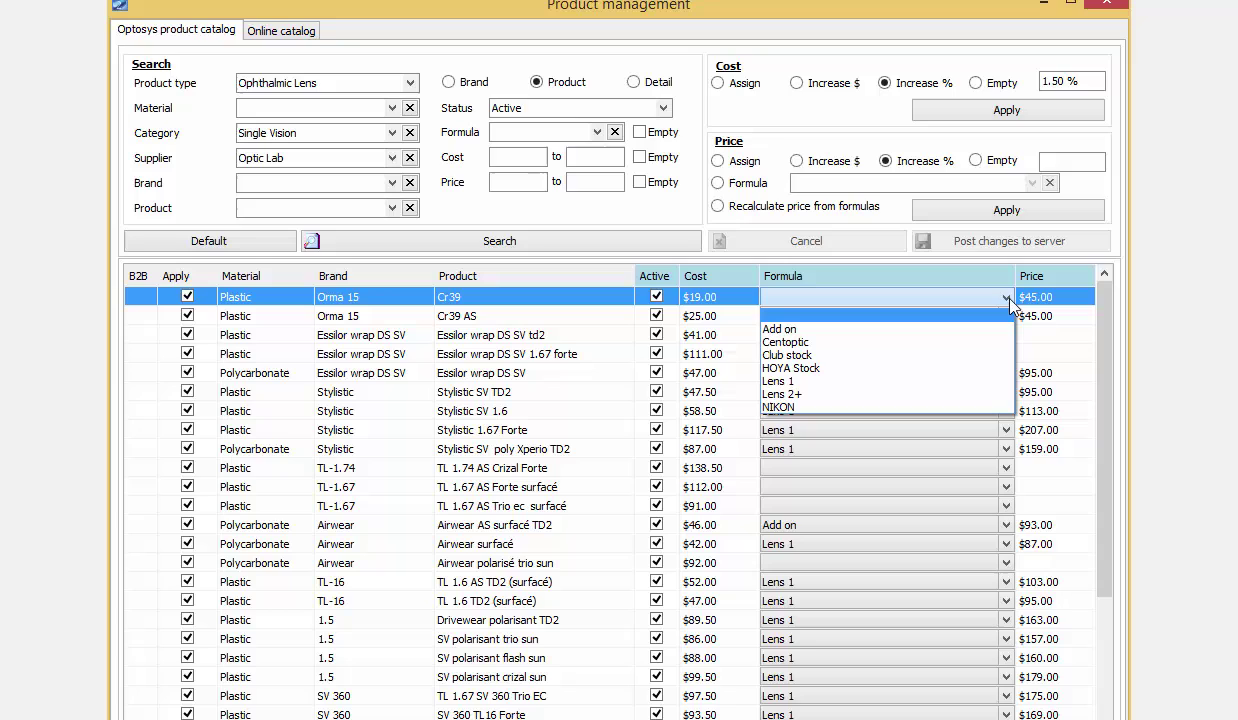
left_click(837, 395)
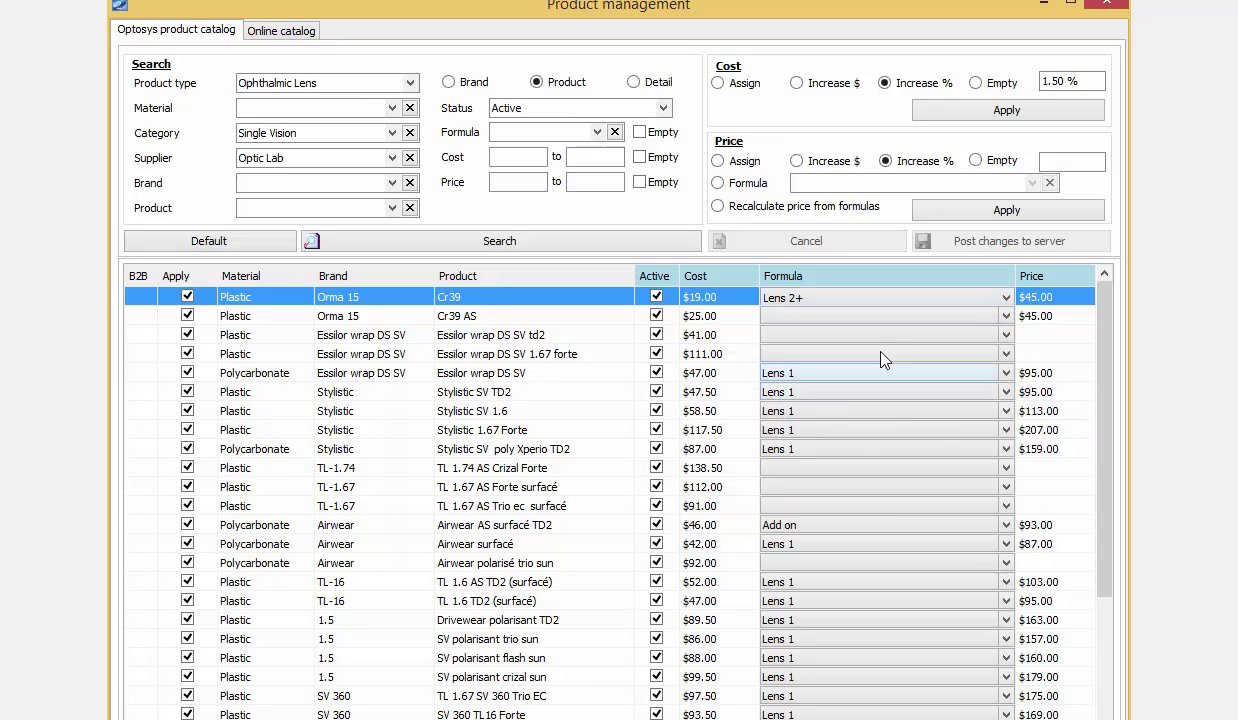
left_click(1000, 317)
left_click(1003, 316)
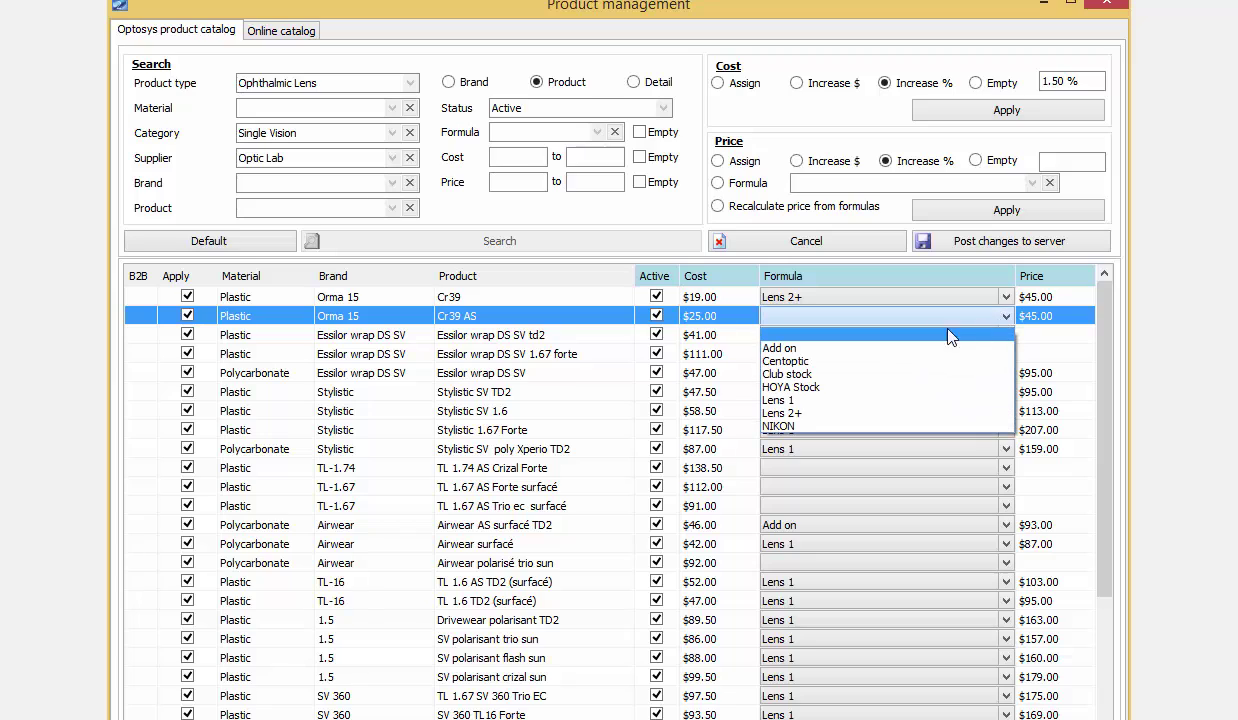
left_click(836, 347)
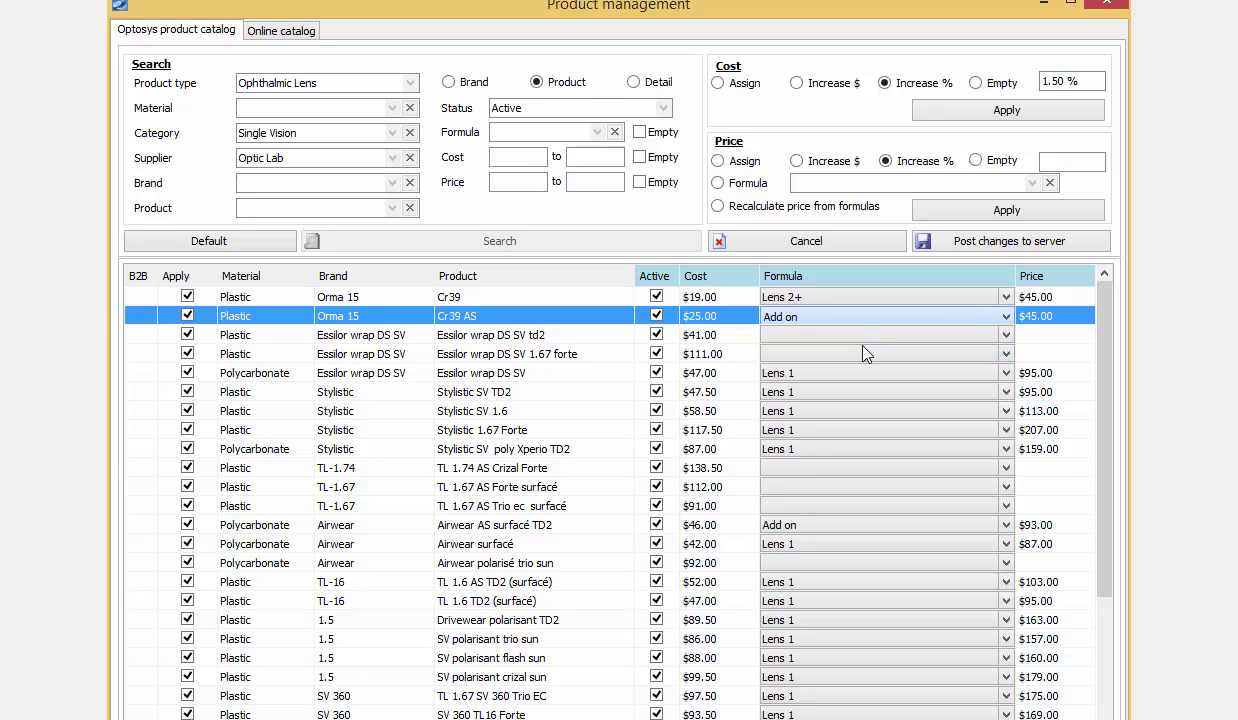
left_click(1007, 340)
left_click(1006, 337)
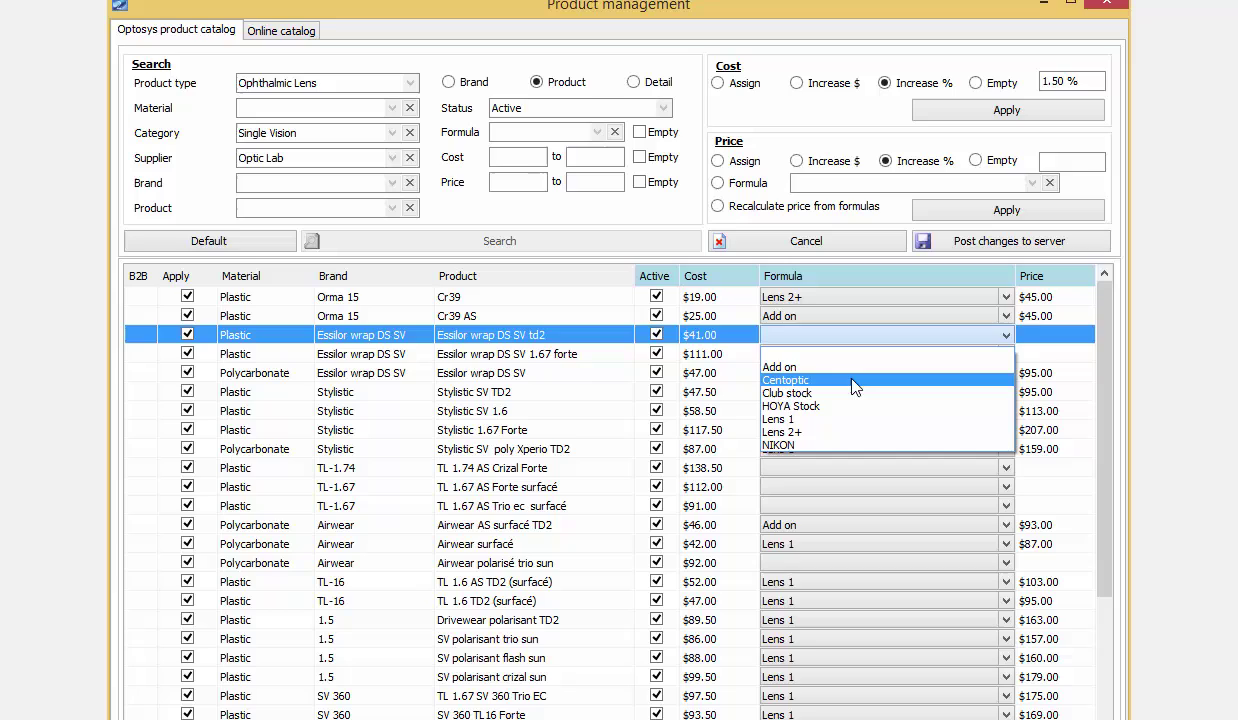
left_click(853, 393)
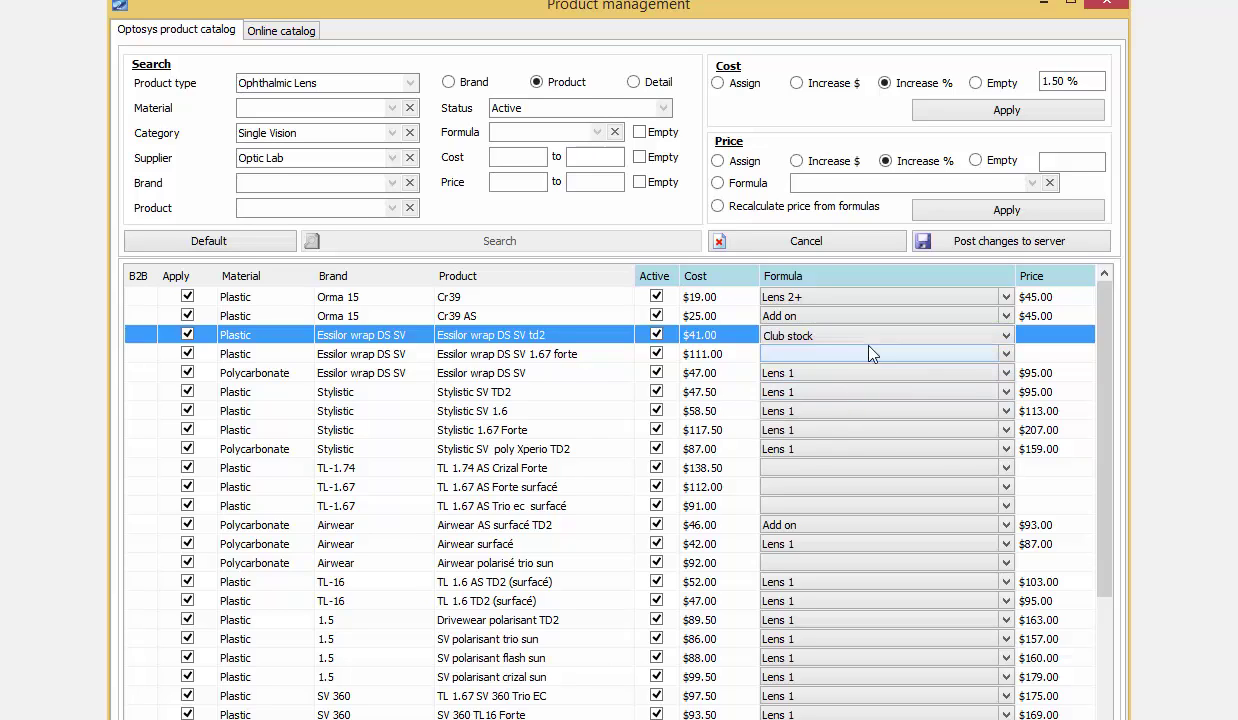
left_click(719, 208)
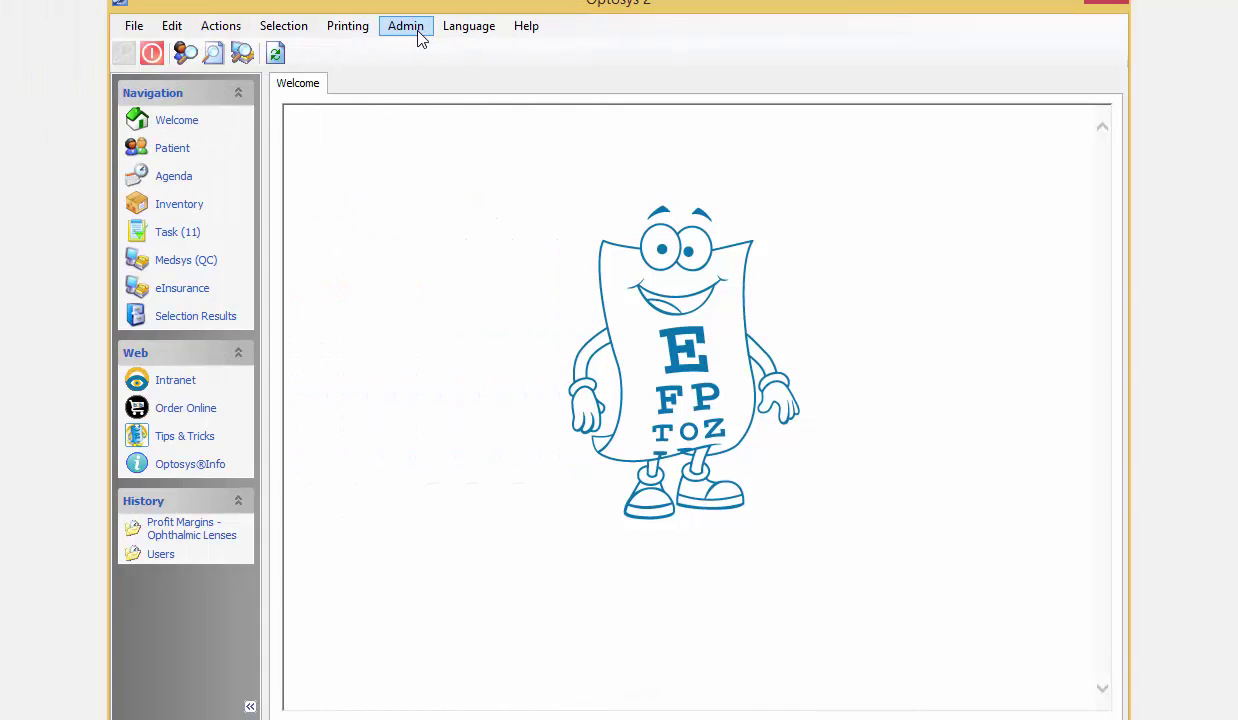
Step: Open the ophthalmic lens Profit Margins, briefly comparing the contact lens and frames margins
left_click(417, 30)
mouse_move(440, 160)
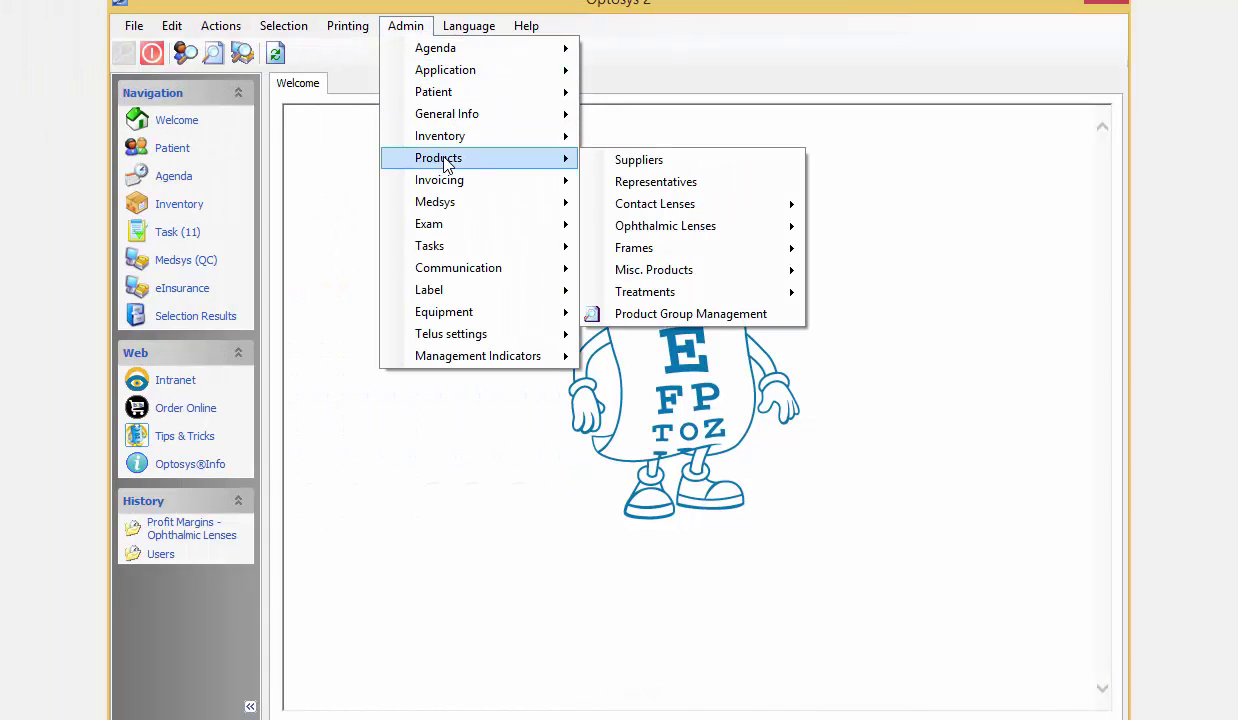
mouse_move(697, 228)
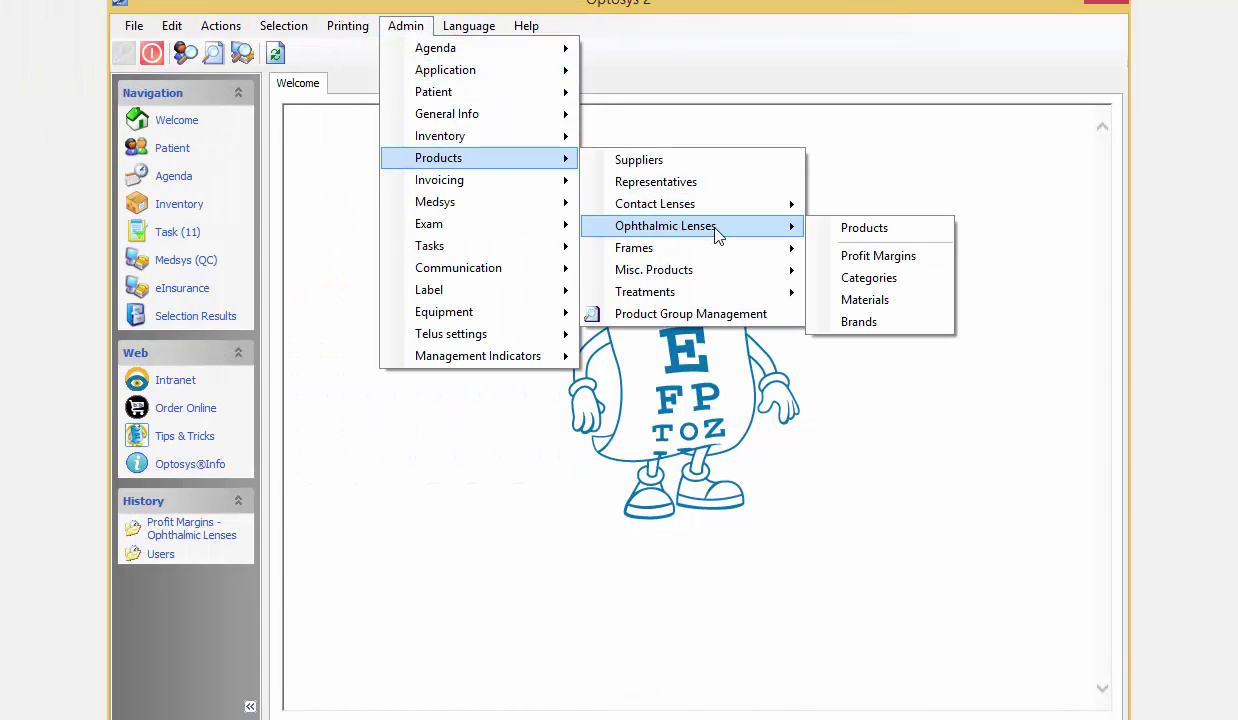
left_click(938, 258)
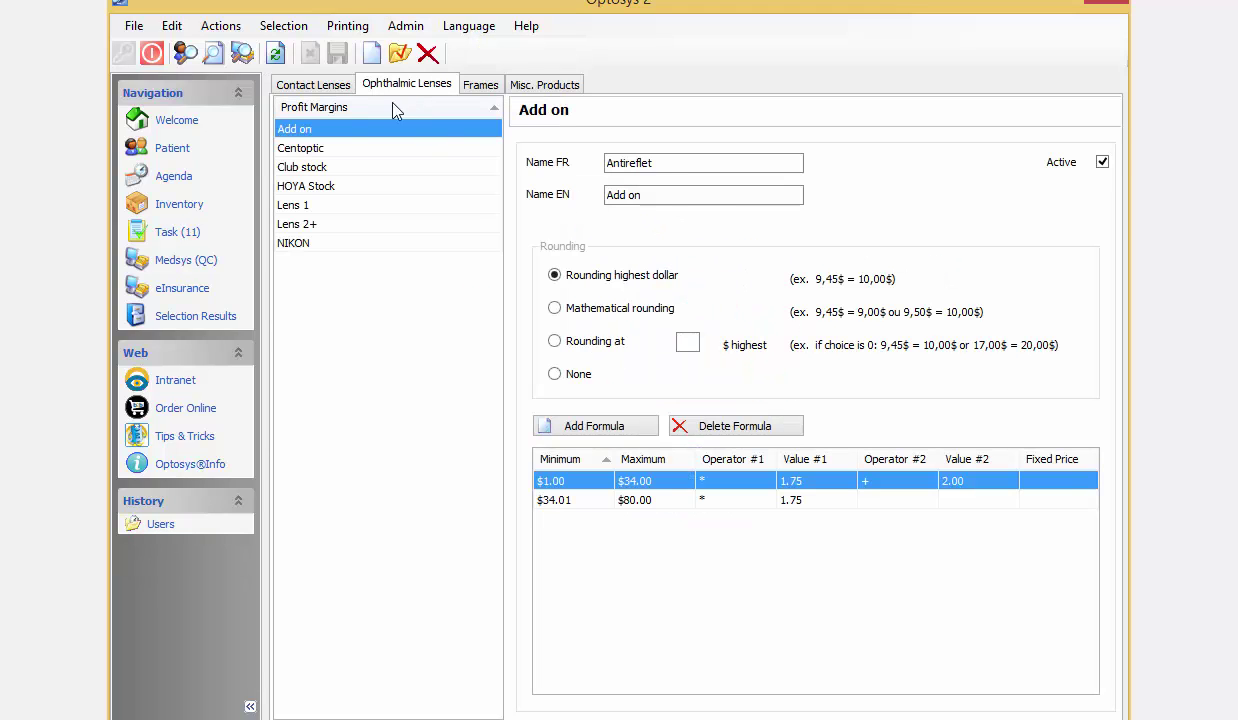
left_click(333, 85)
left_click(445, 85)
left_click(480, 87)
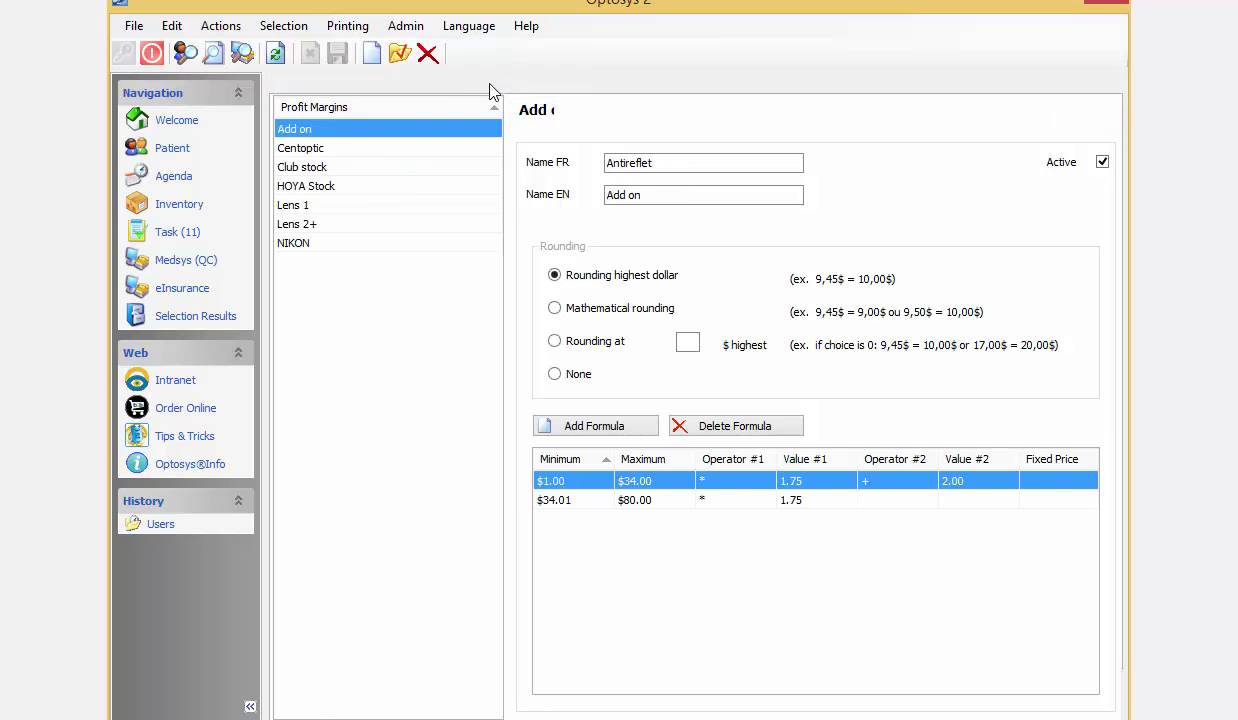
left_click(445, 87)
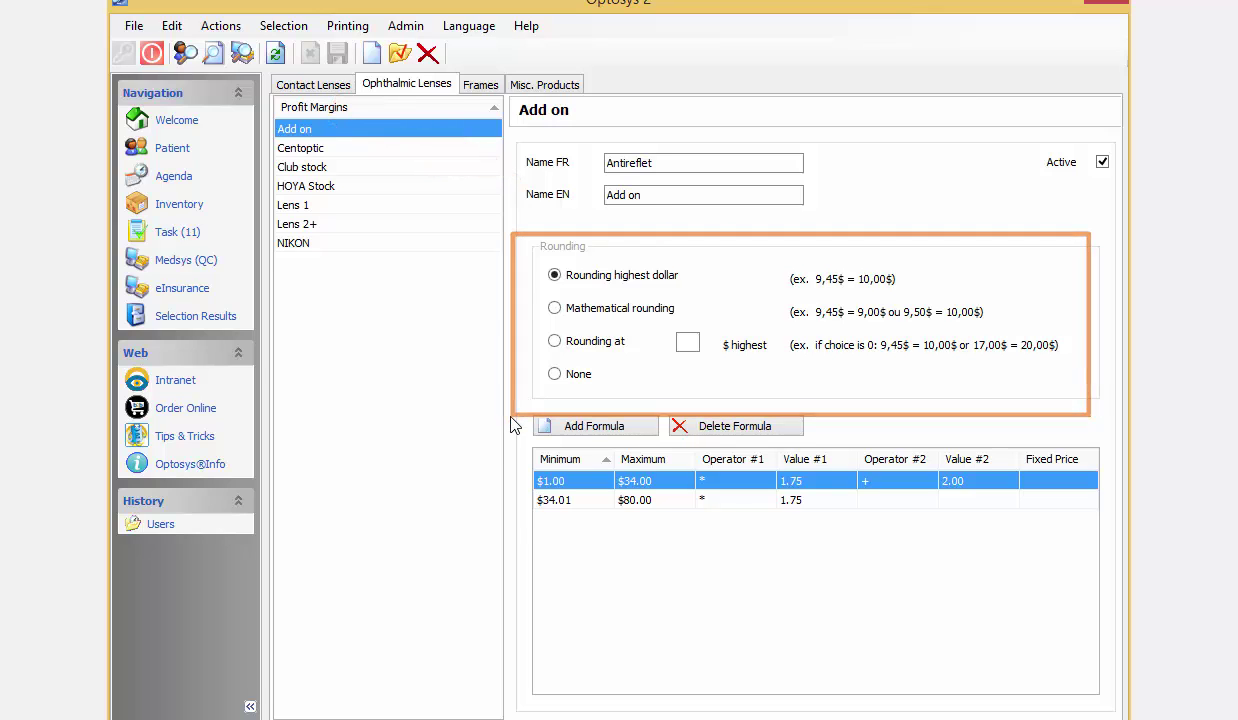
Step: Start a new Add on formula range, then go to the Tips & Tricks page
left_click(569, 426)
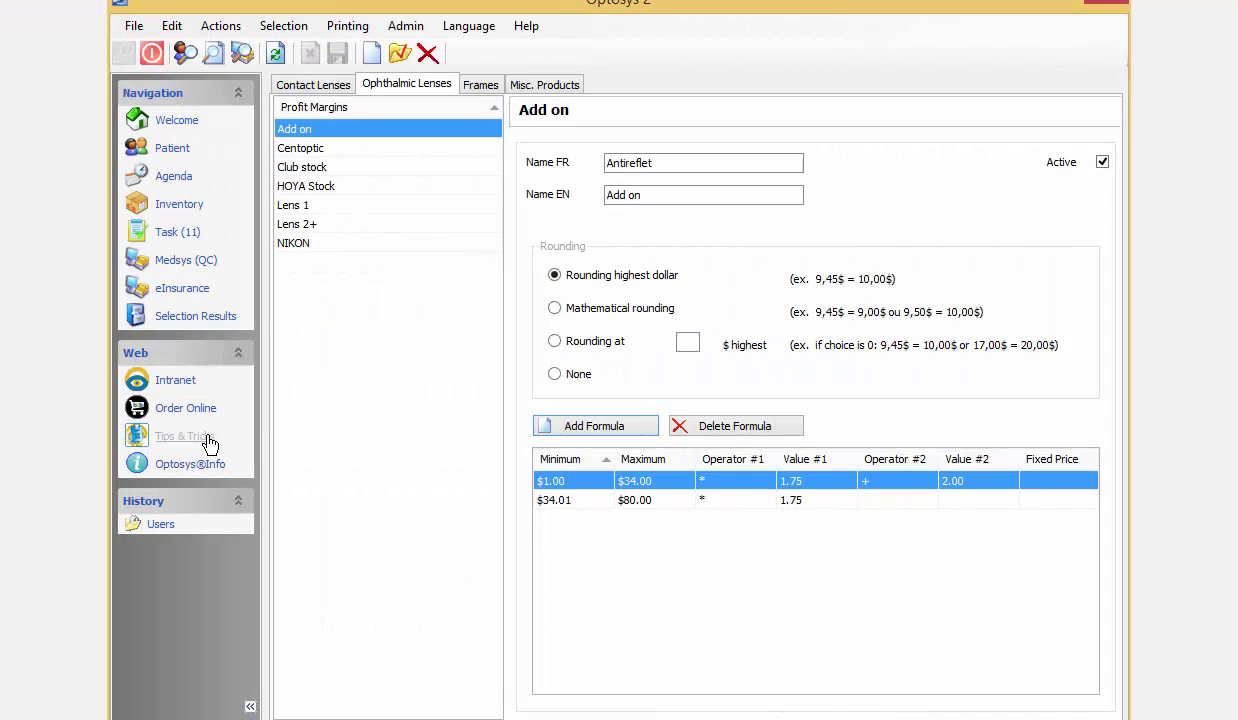
left_click(205, 440)
left_click_drag(1103, 222, 1105, 397)
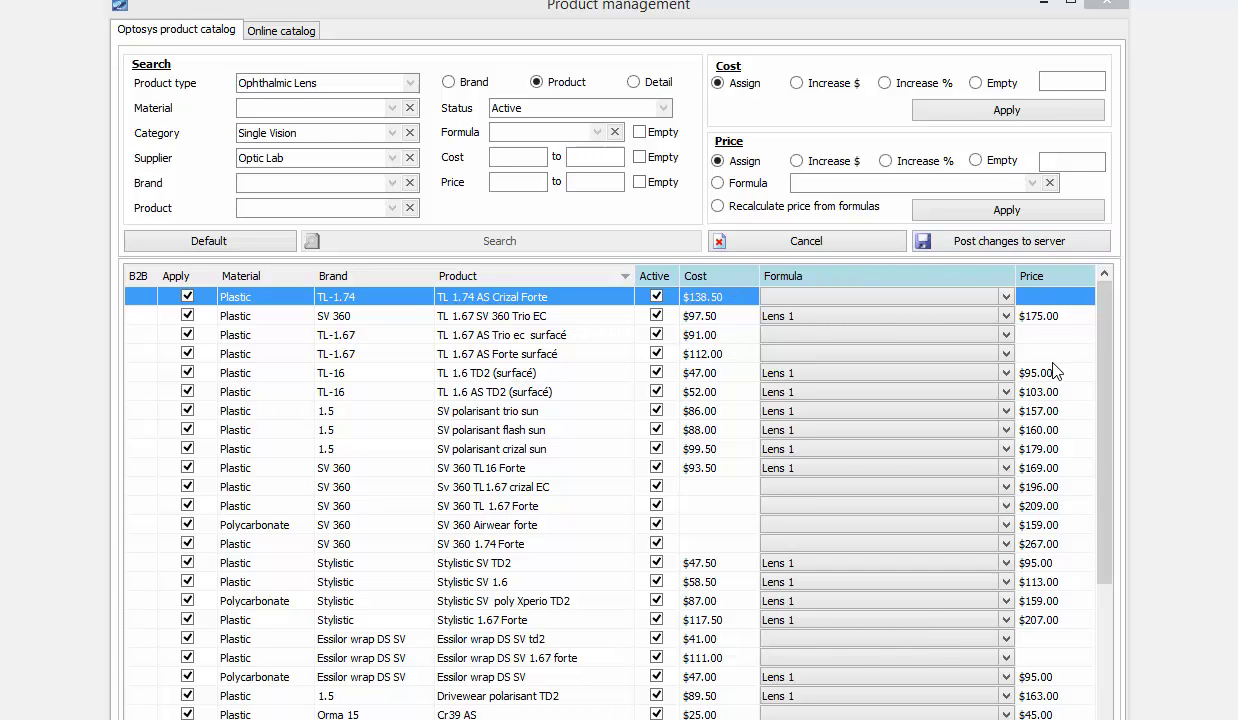
Step: Set the TL 1.6 AS TD2 cost to $55.00 and SV polarisant trio sun to $88.00
left_click(741, 317)
left_click(738, 335)
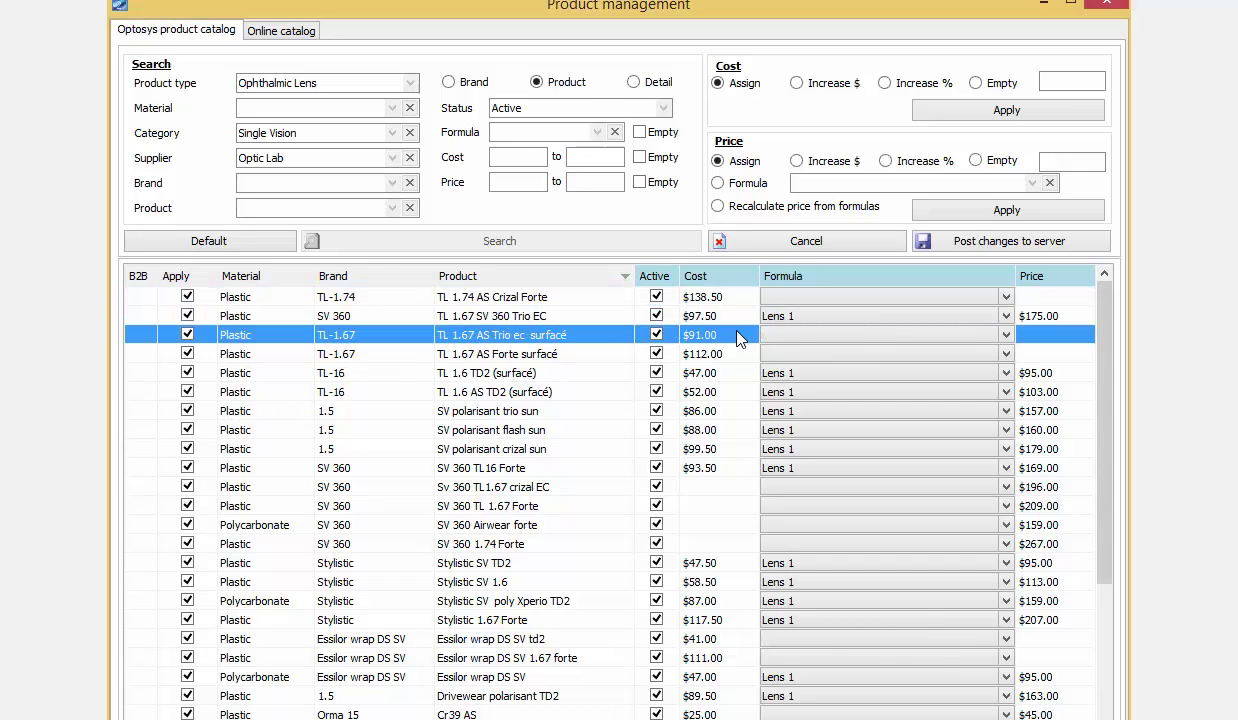
left_click(710, 373)
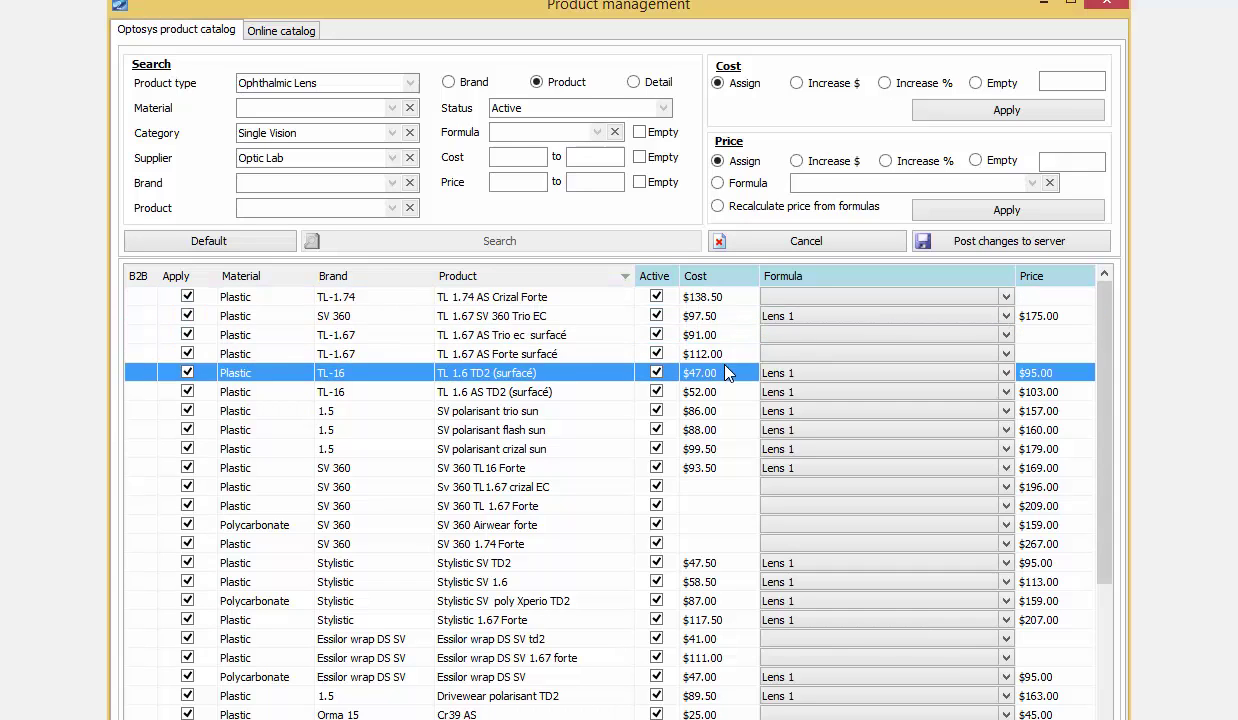
left_click(725, 392)
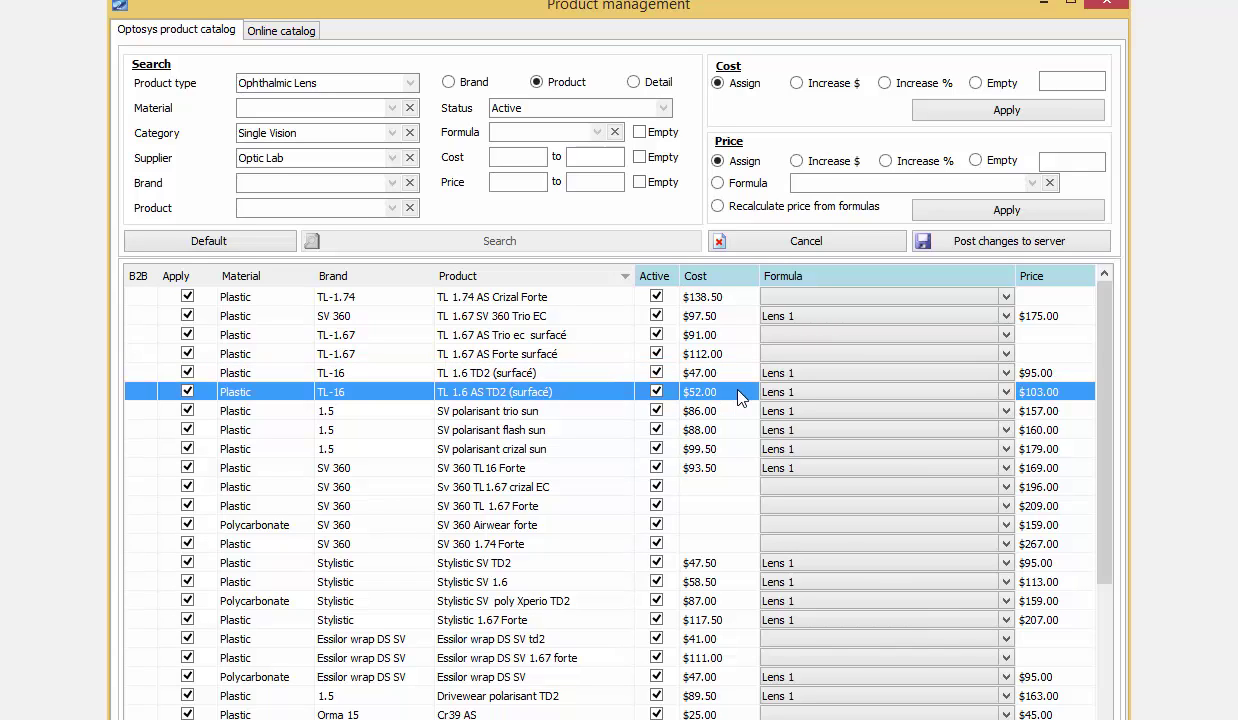
left_click(739, 392)
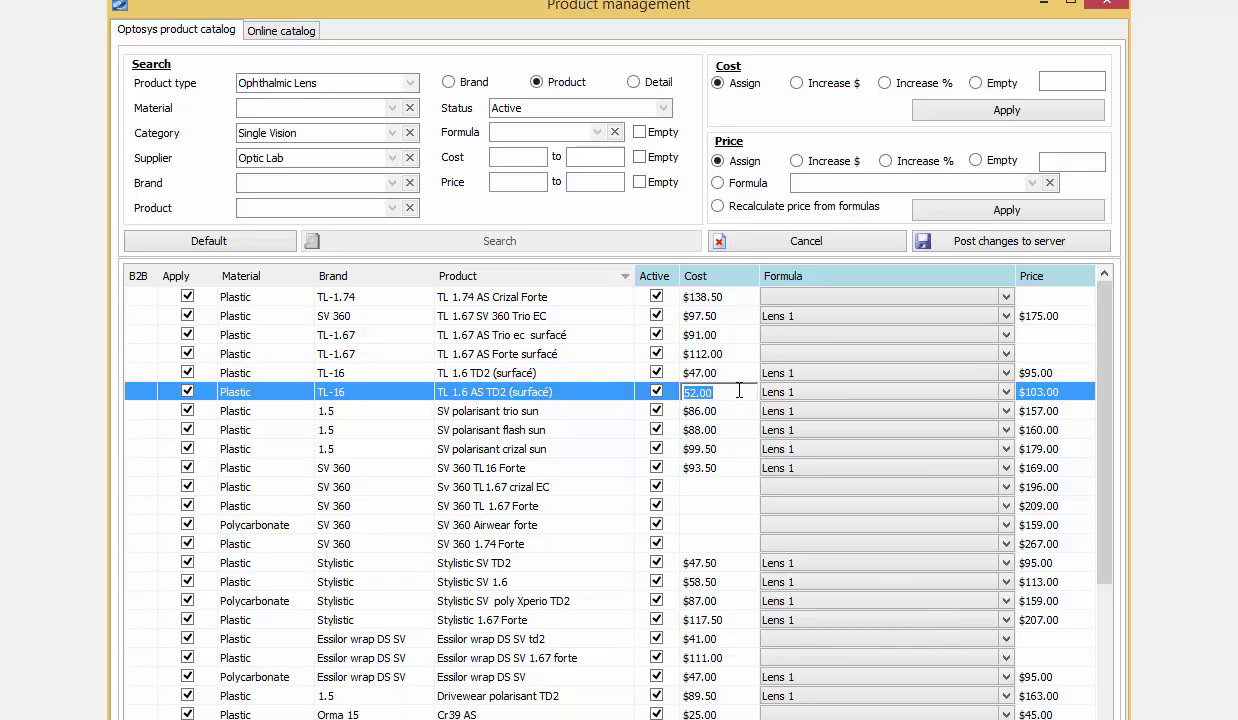
type("55")
key("Return")
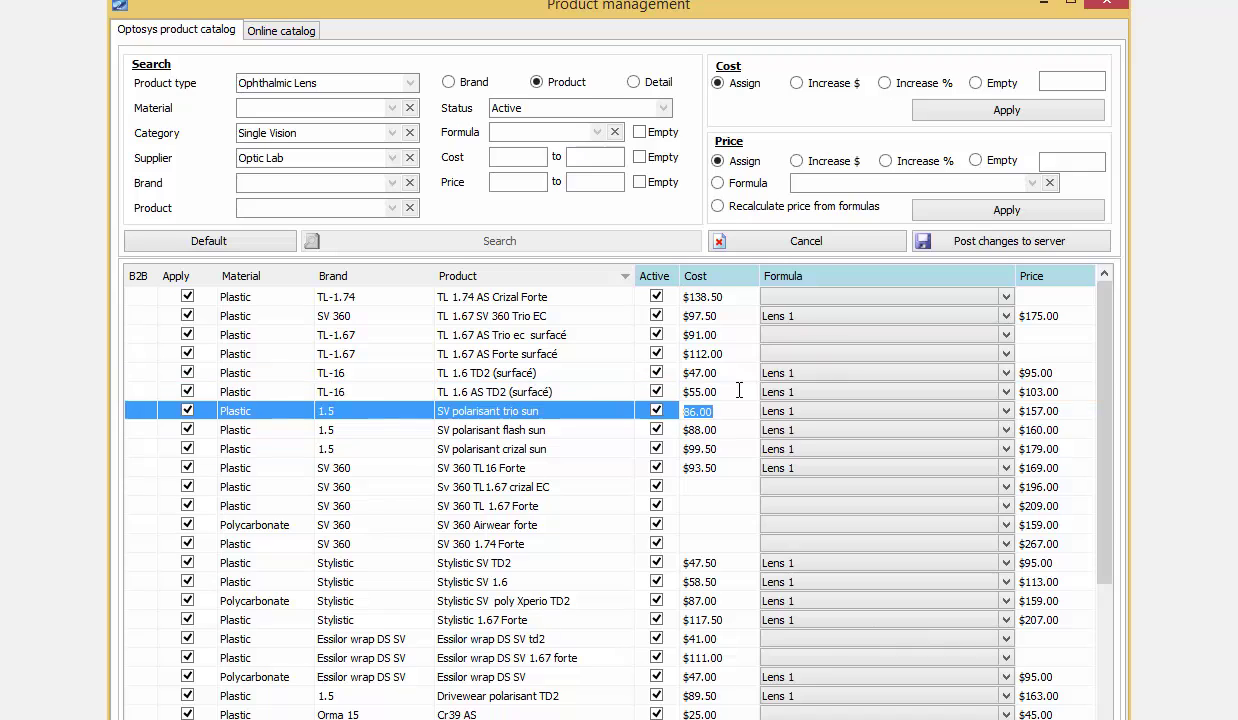
type("88")
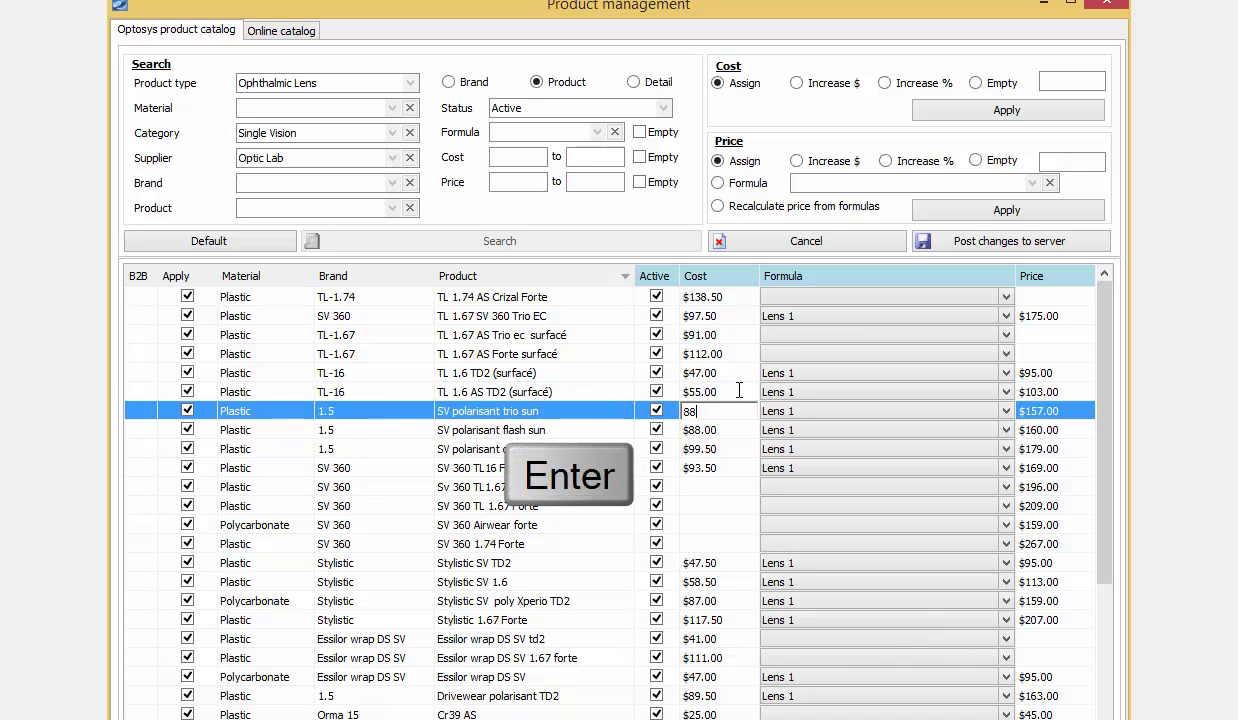
key("Return")
Step: Set costs: flash sun $90, crizal sun $110, SV 360 TL 16 Forte $110, Sv 360 TL1.67 crizal EC $52
type("90")
key("Return")
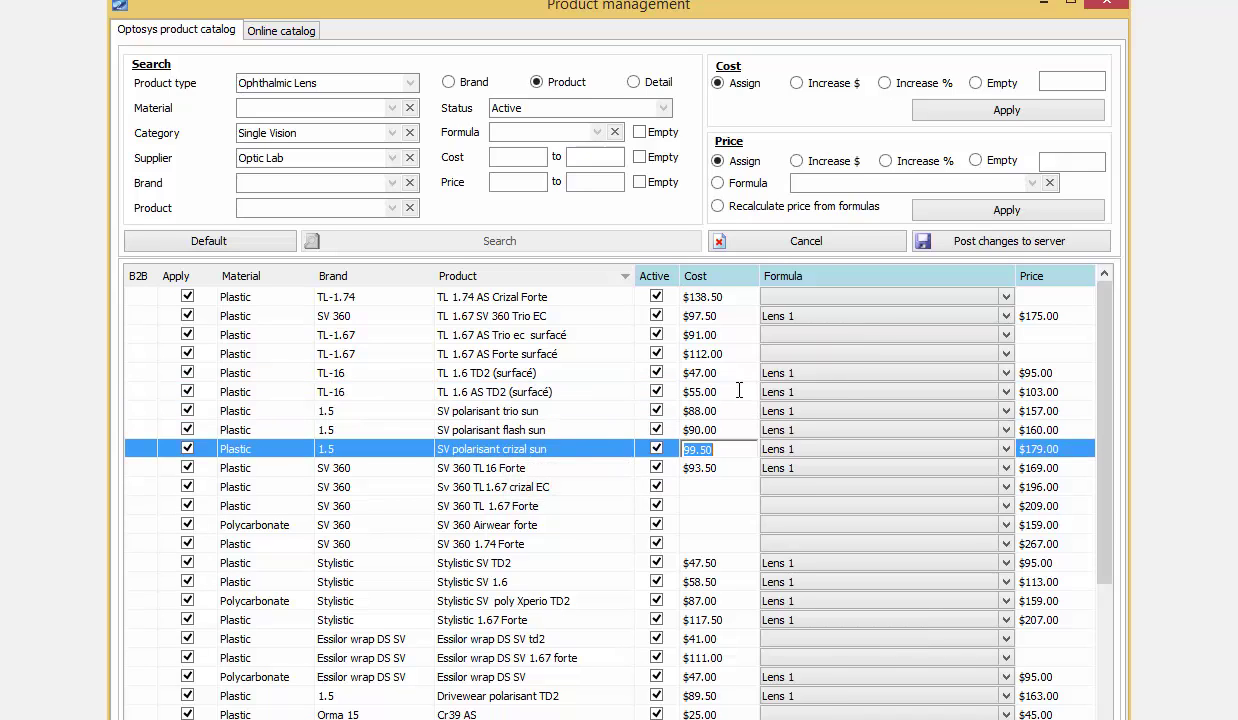
type("110")
key("Return")
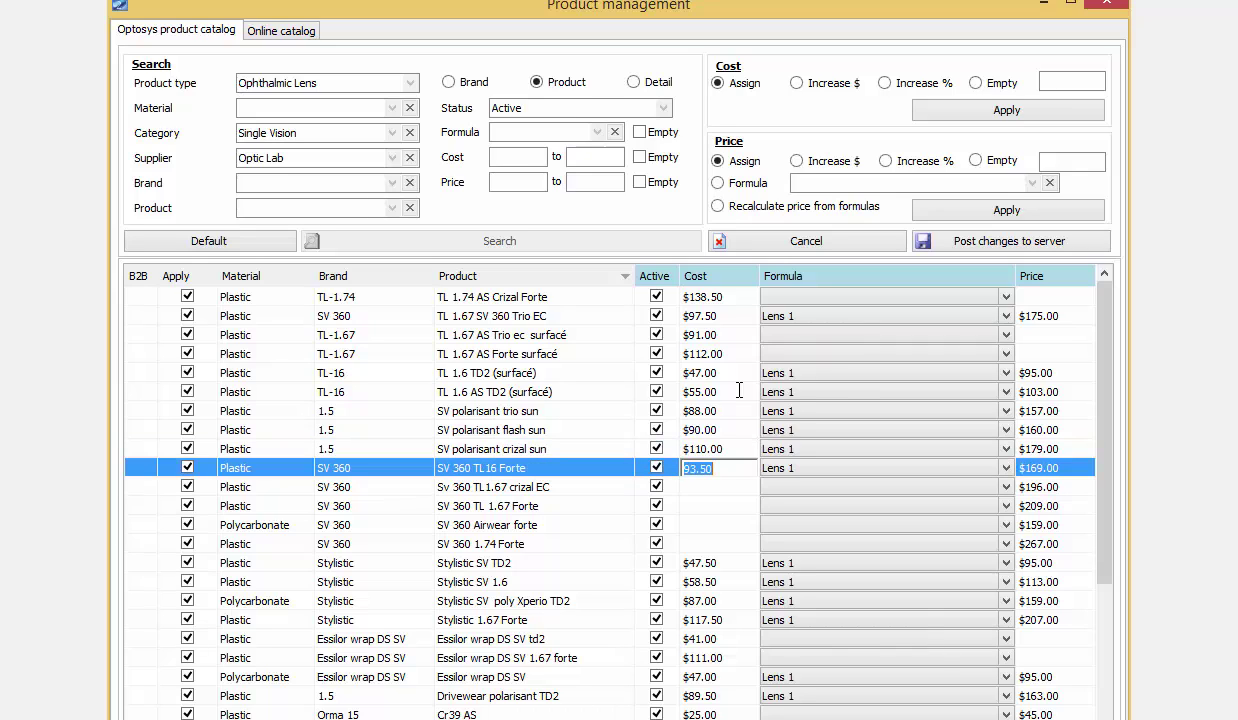
type("110")
key("Return")
type("5")
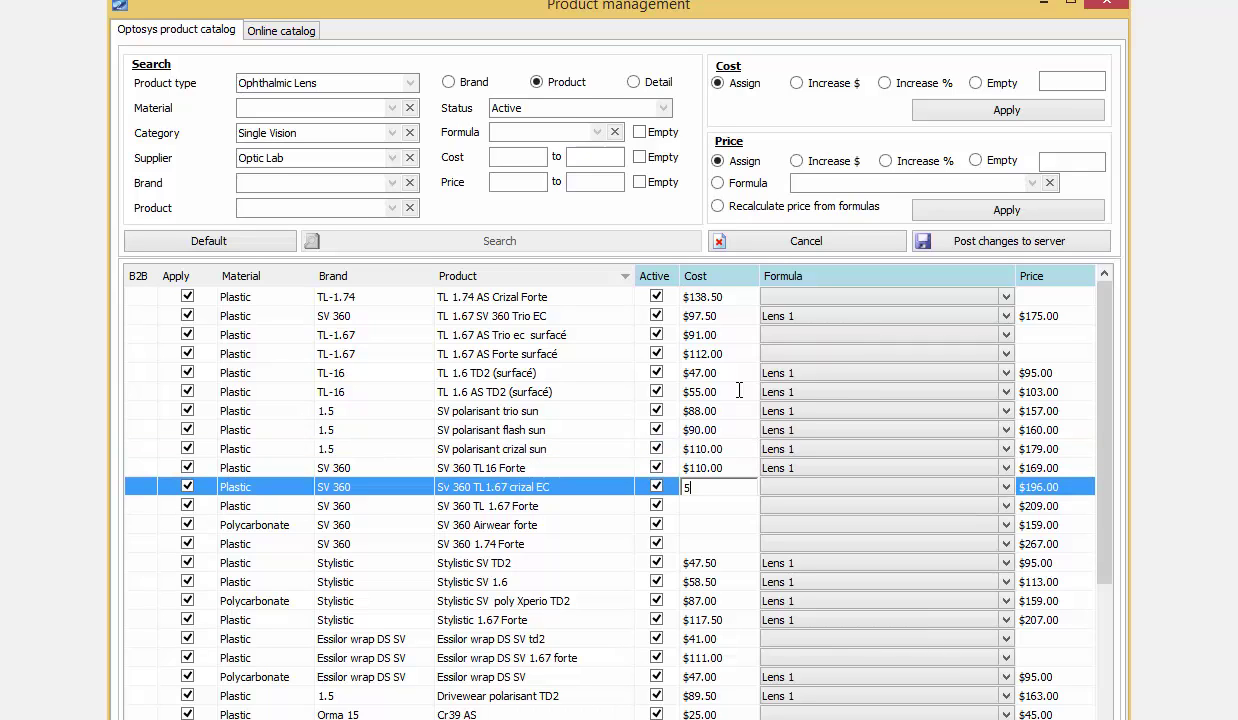
type("2")
key("Return")
type("50")
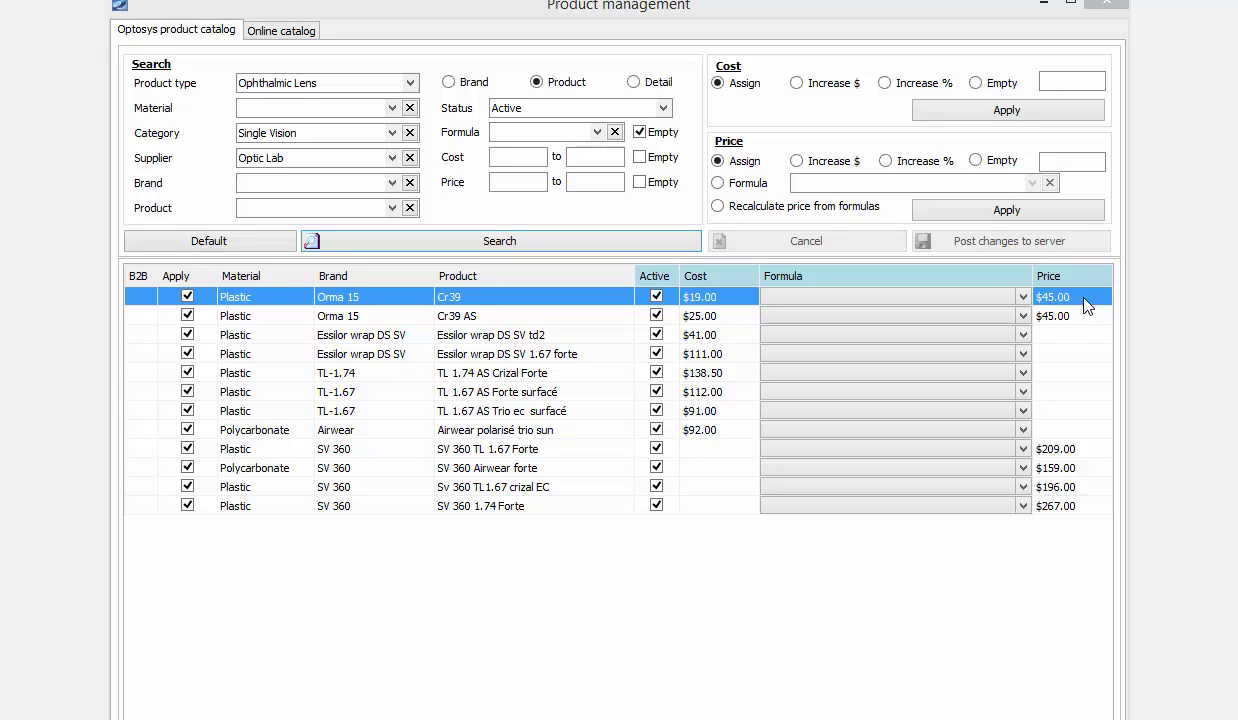
Step: Enter prices: Cr39 $48, Cr39 AS $50, Essilor wrap DS SV td2 $52, 1.67 forte $62
left_click(1090, 298)
left_click(1091, 299)
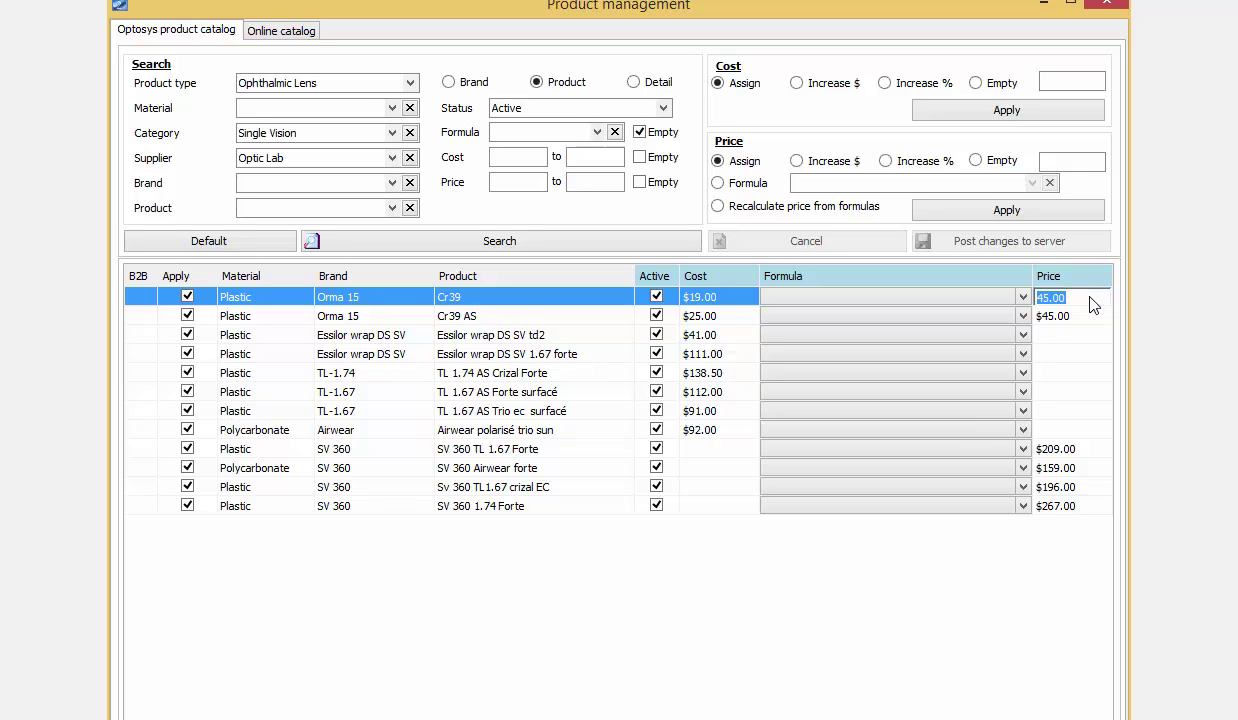
type("48")
key("Return")
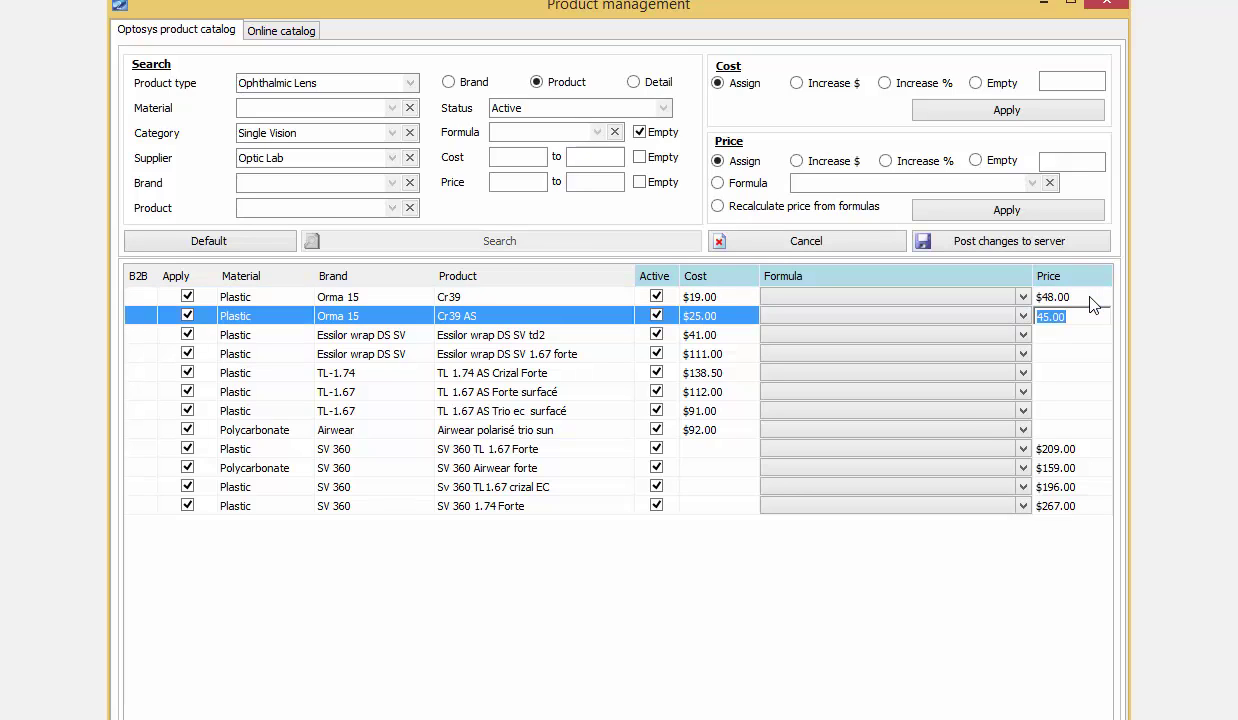
type("50")
key("Return")
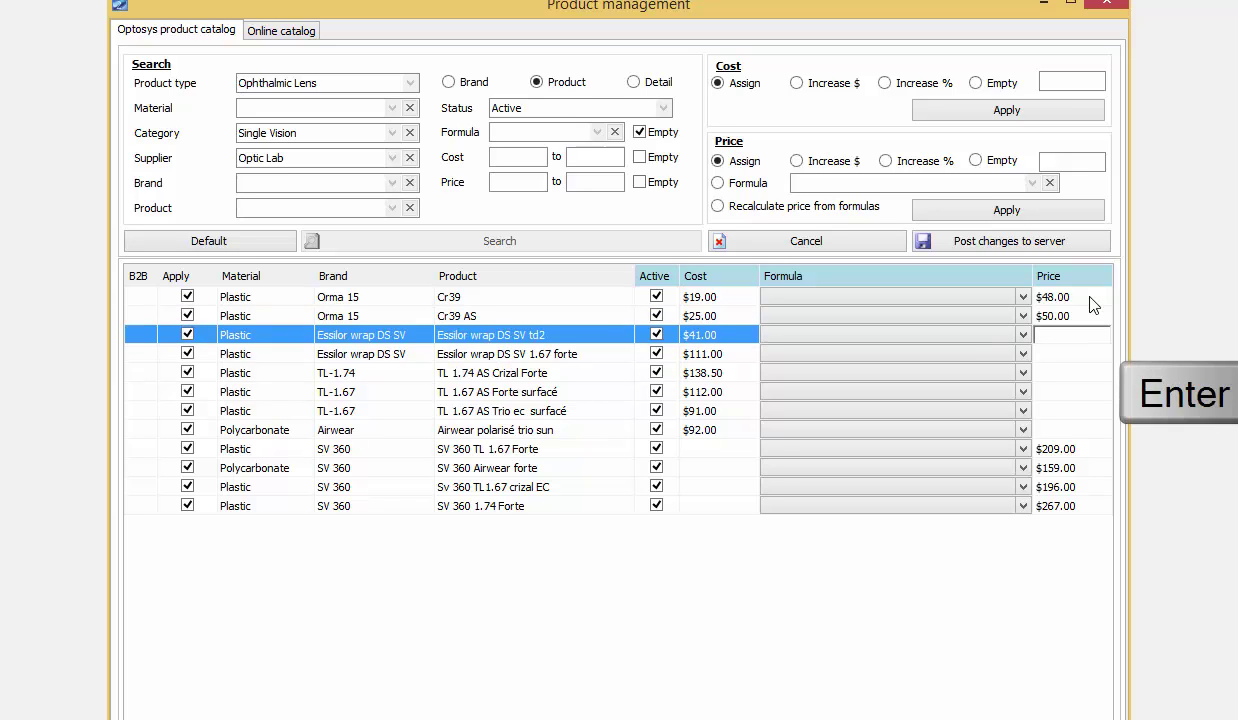
type("52")
key("Return")
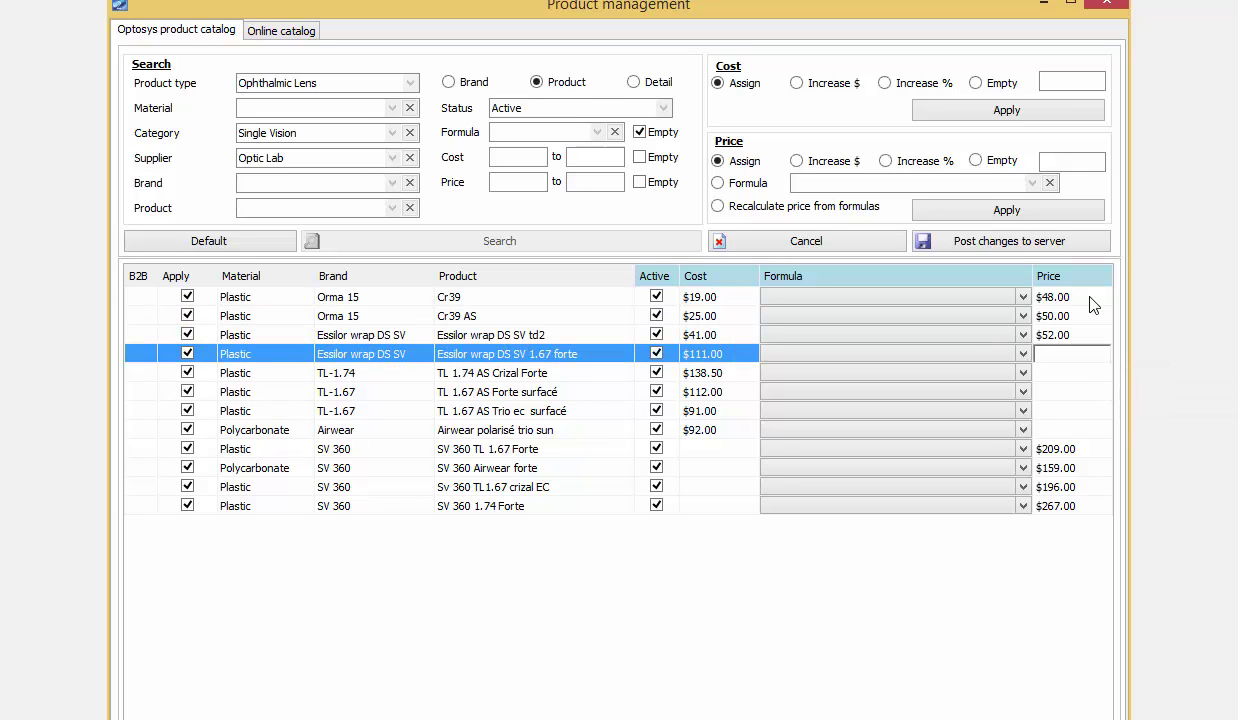
type("62")
key("Return")
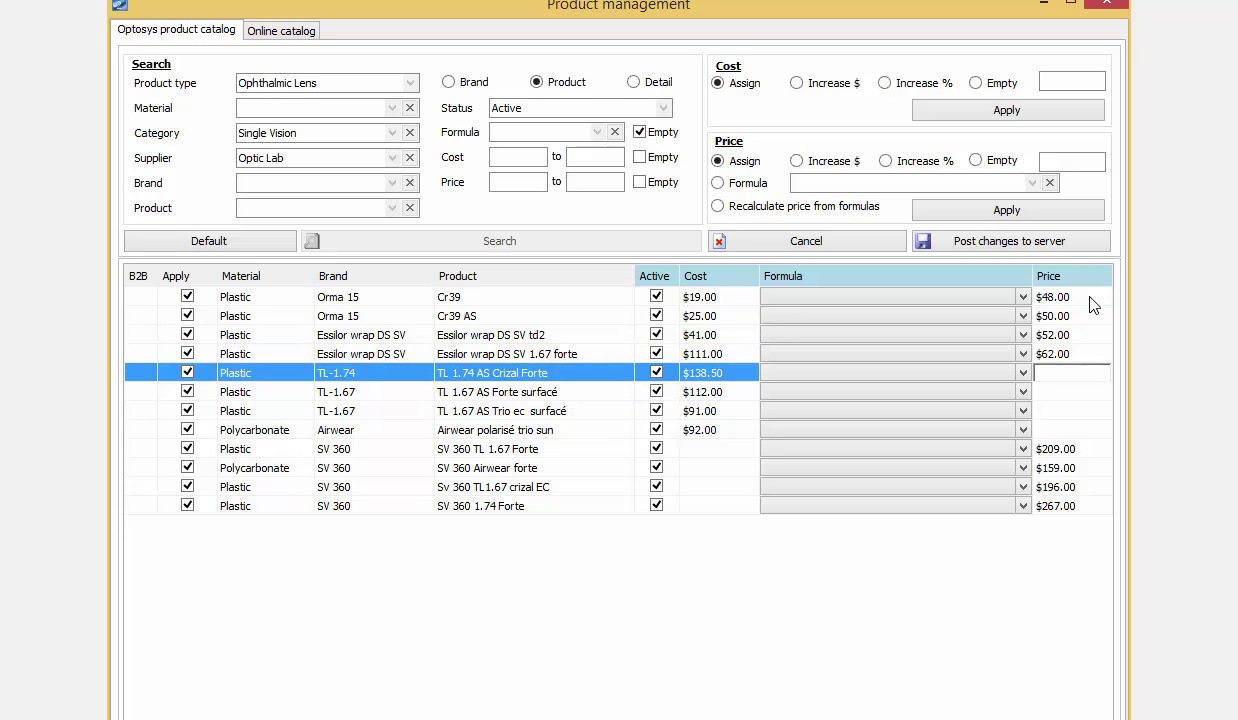
Step: Price TL 1.74 AS Crizal Forte $66, TL 1.67 AS Forte $78, Trio ec $90, then post changes to server
type("66")
key("Return")
type("78")
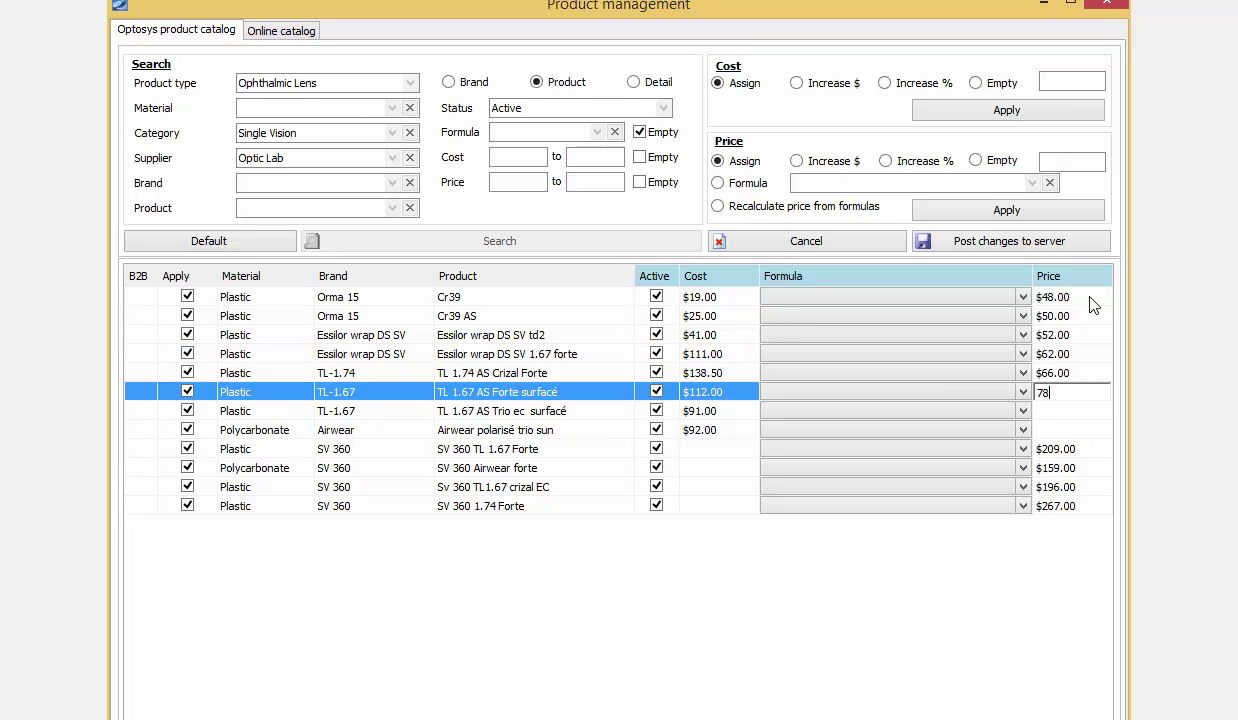
key("Return")
type("90")
key("Return")
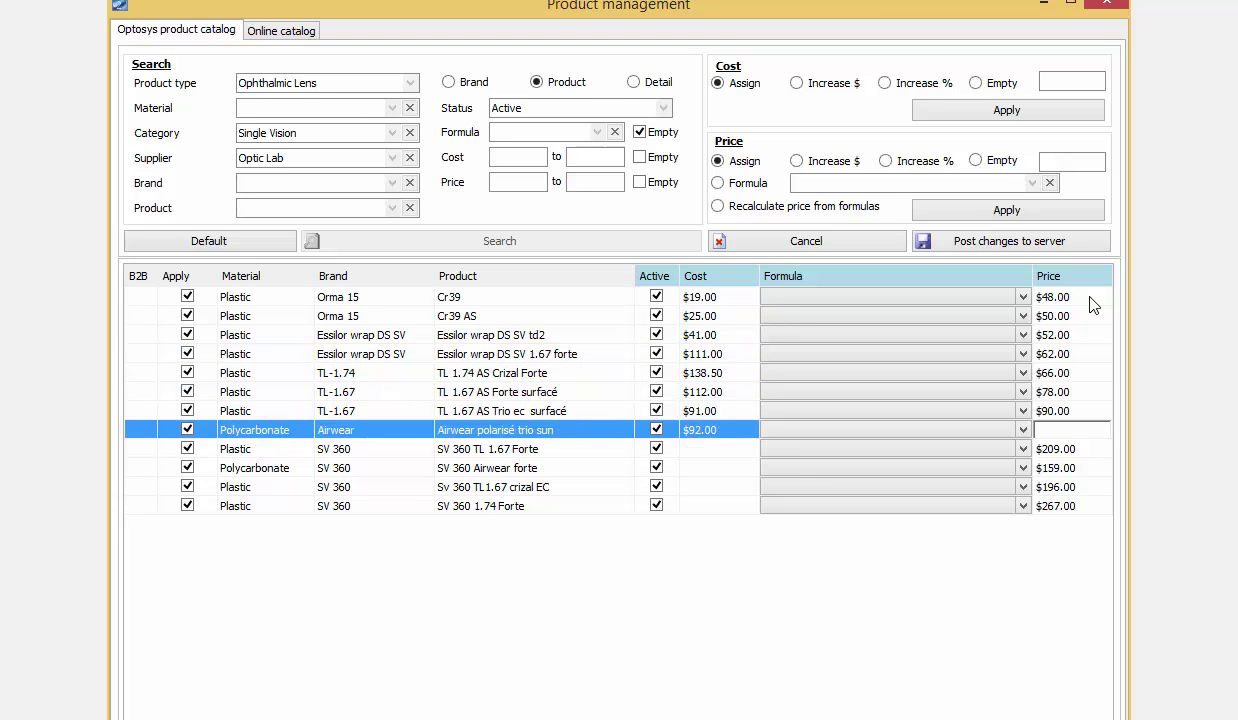
key("Return")
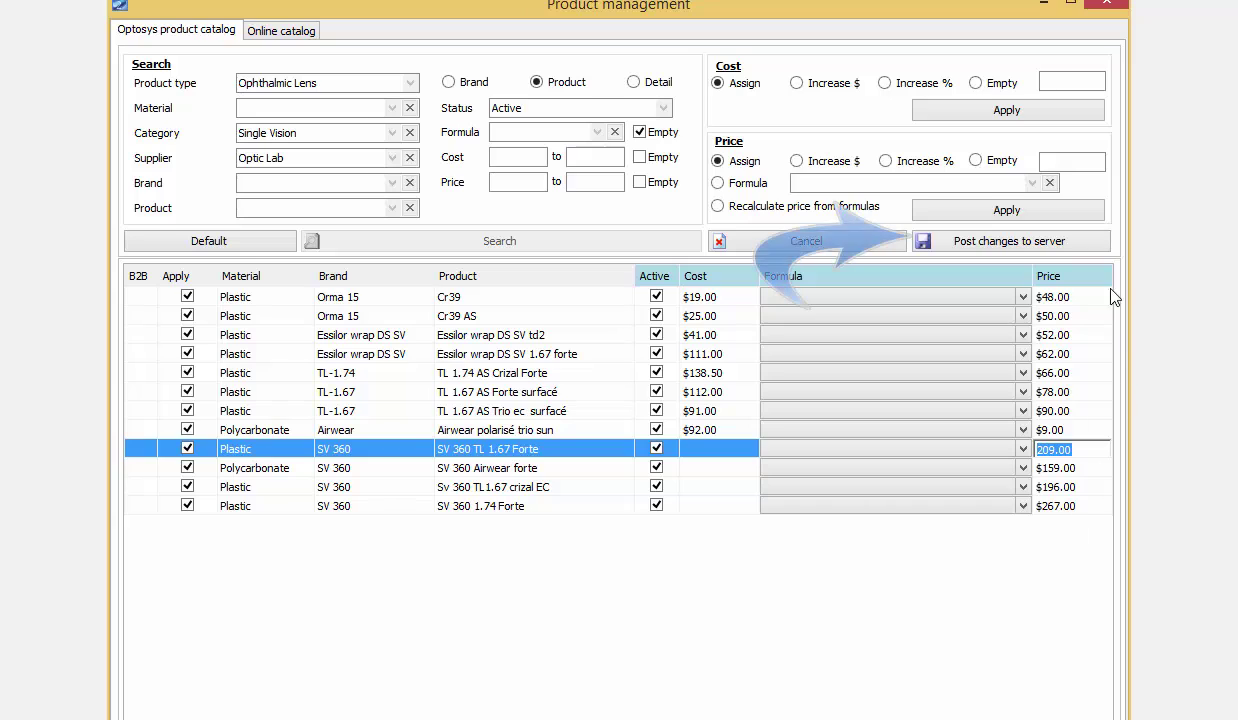
left_click(1014, 243)
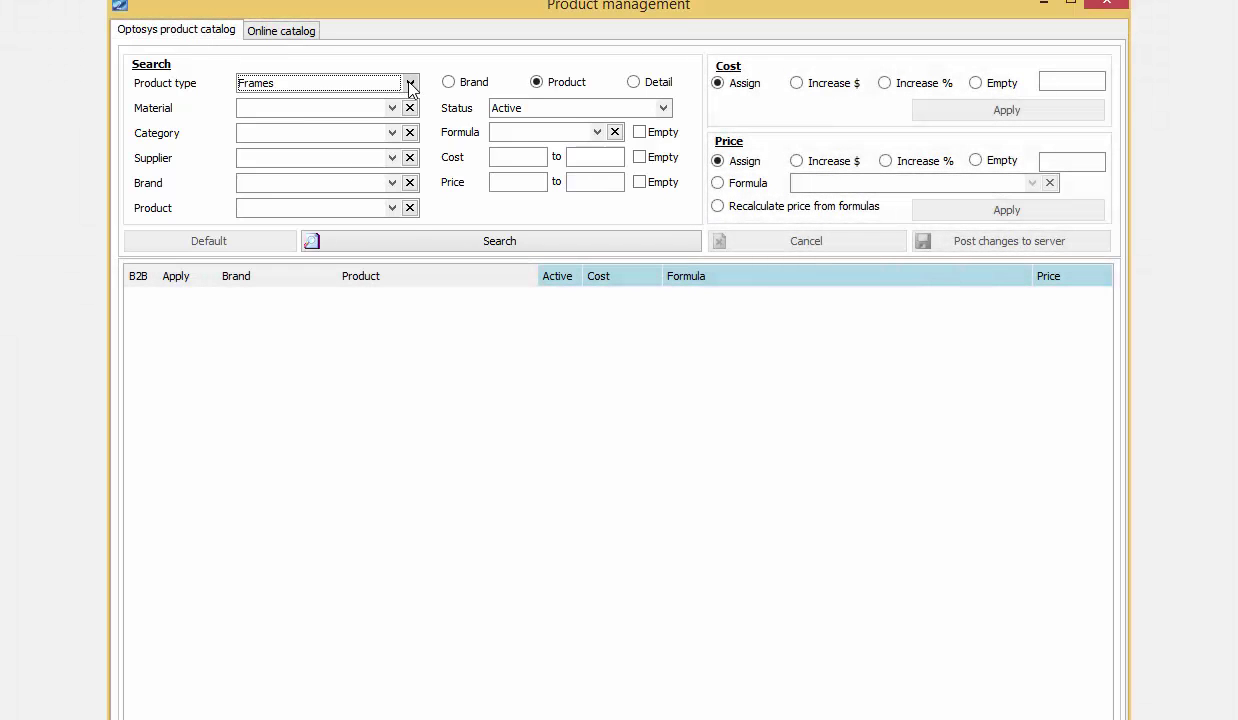
Step: Search for Contact Lens products from supplier Coopervision
left_click(409, 83)
left_click(341, 107)
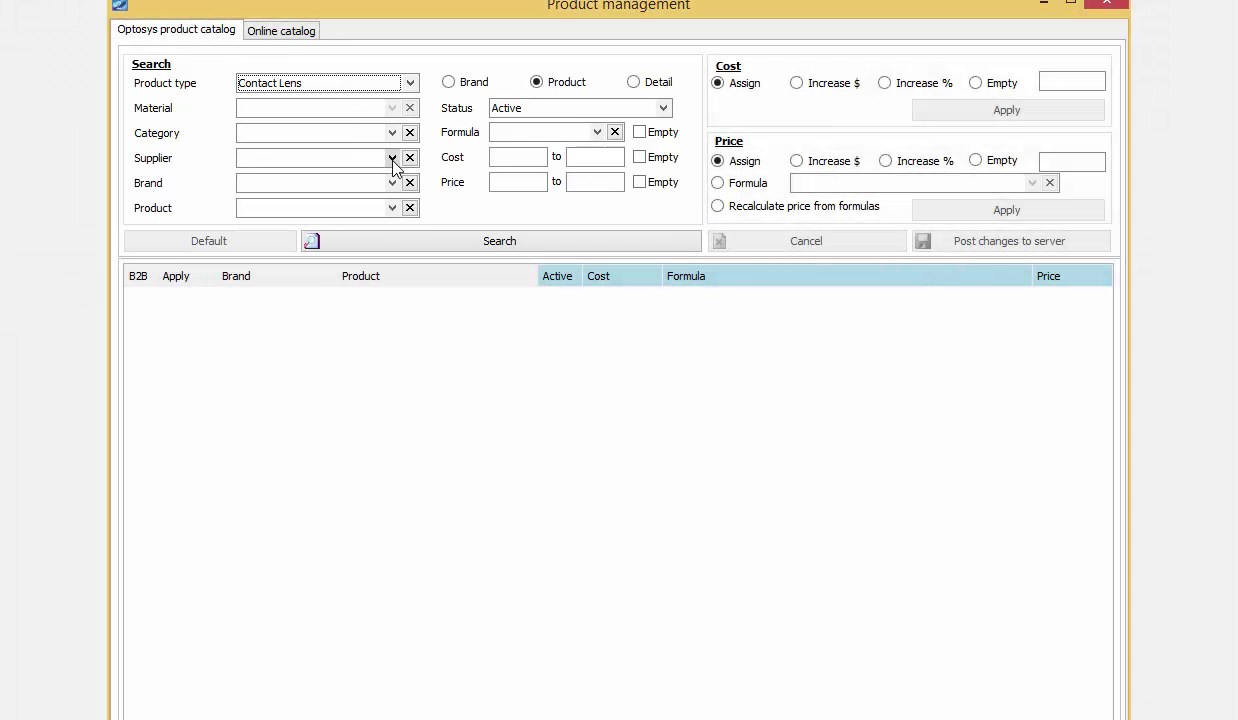
left_click(392, 158)
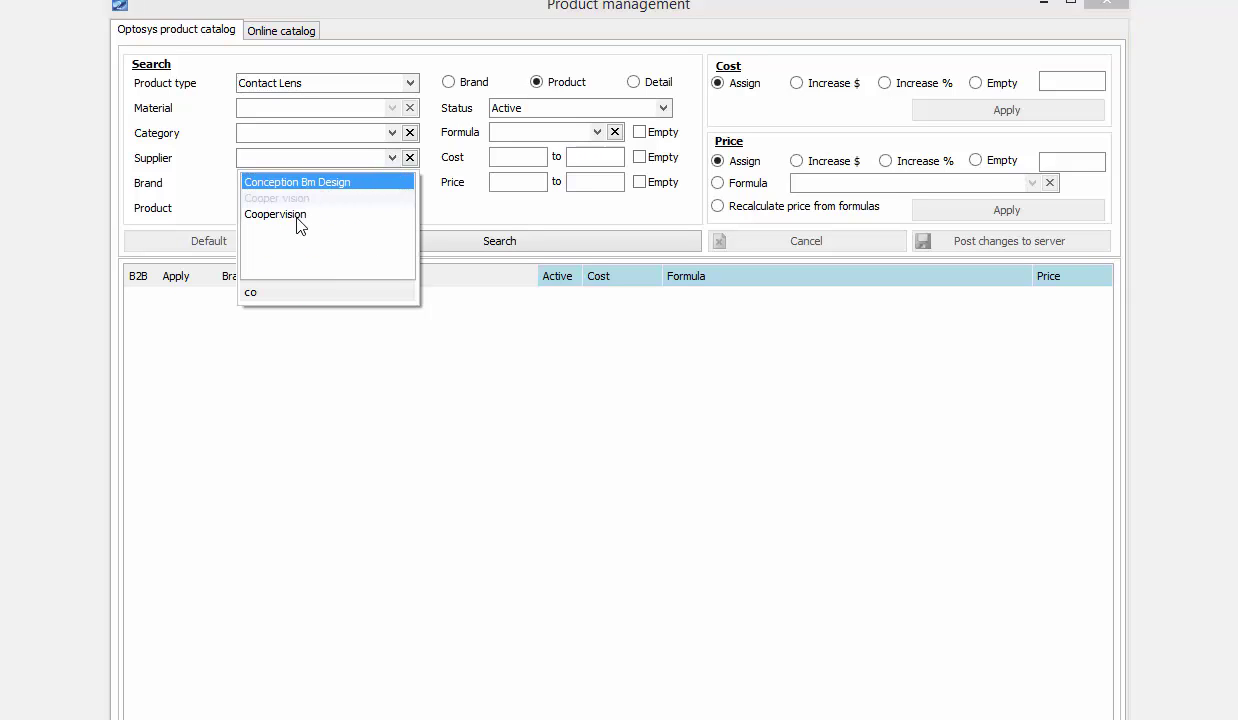
left_click(298, 222)
left_click(500, 248)
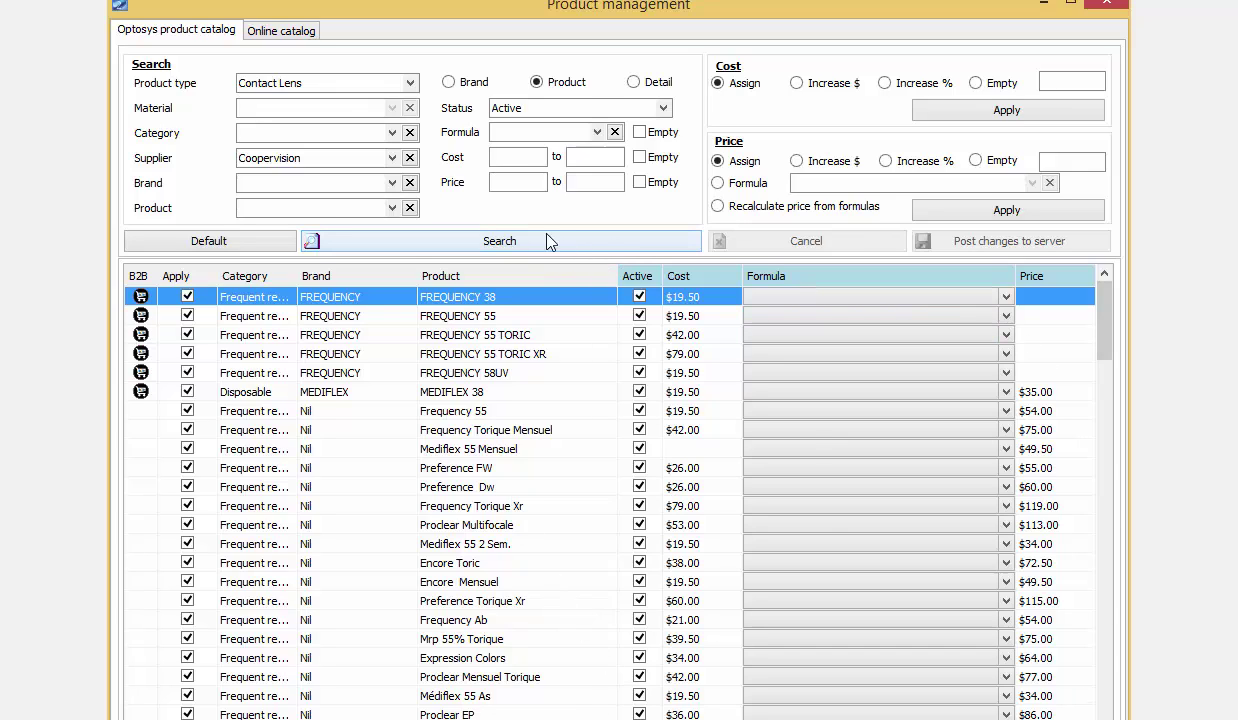
Step: Narrow the Coopervision contact lens search to the Disposable category
left_click(392, 134)
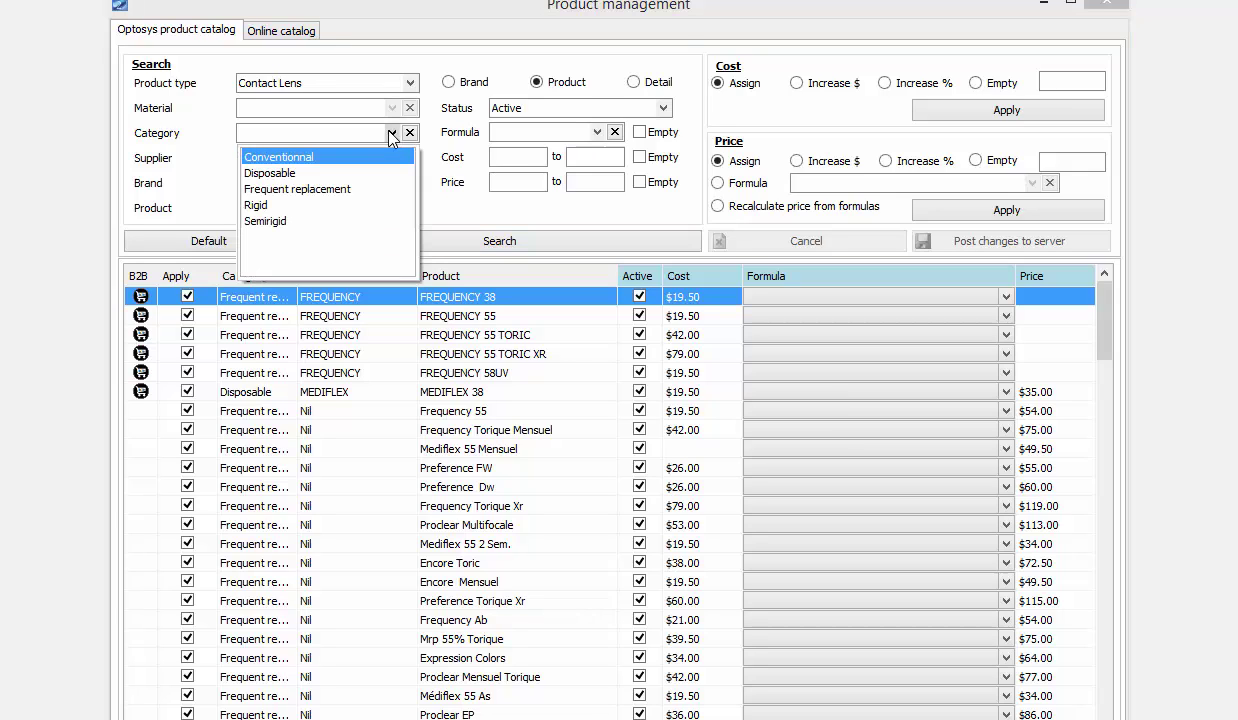
left_click(266, 168)
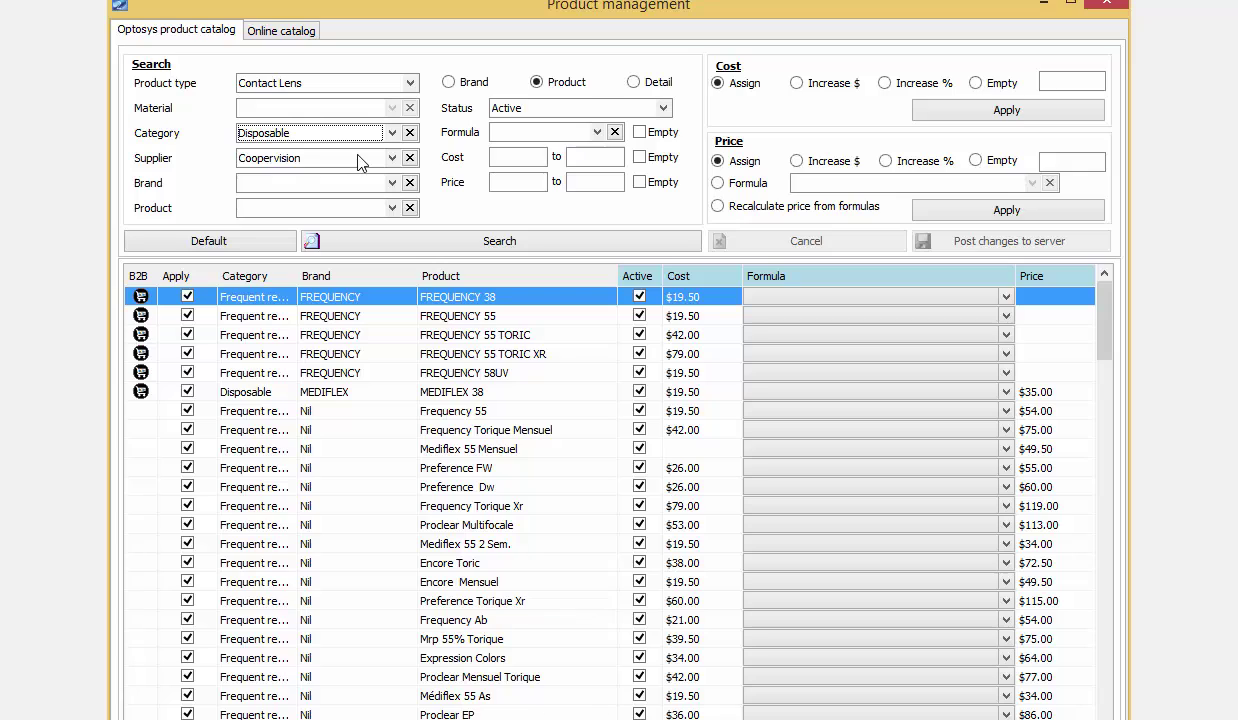
left_click(349, 187)
left_click(349, 187)
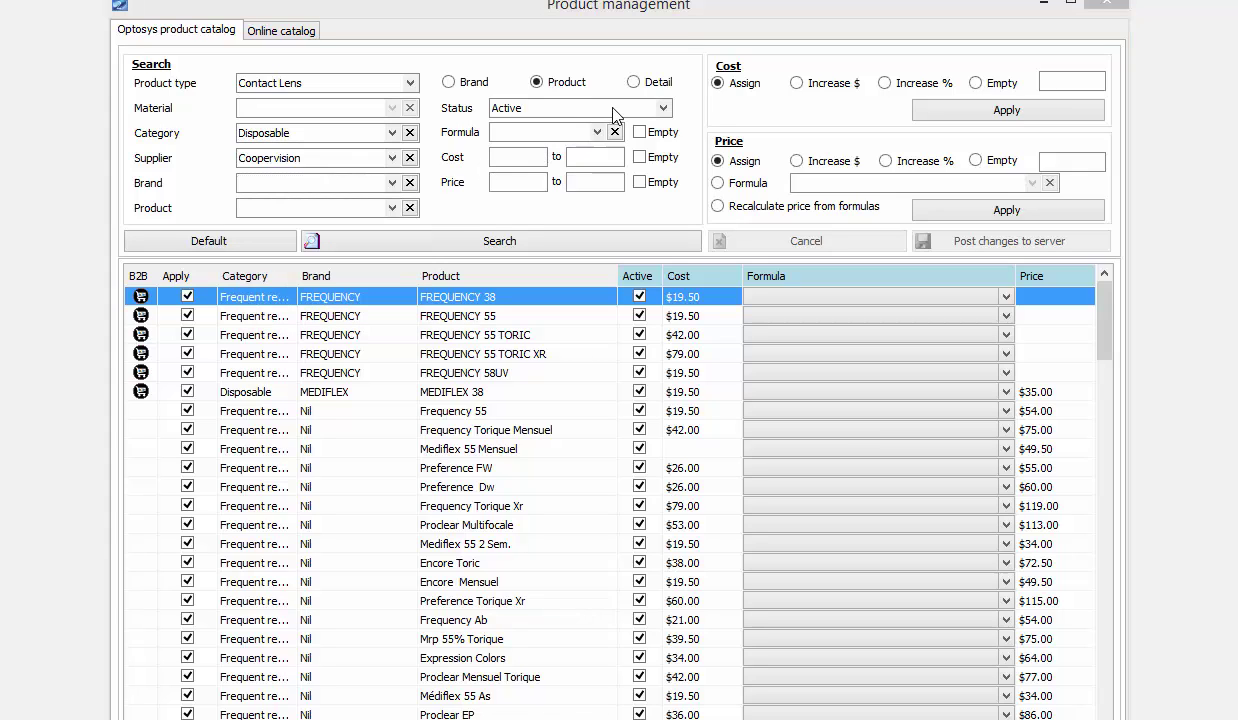
left_click(508, 243)
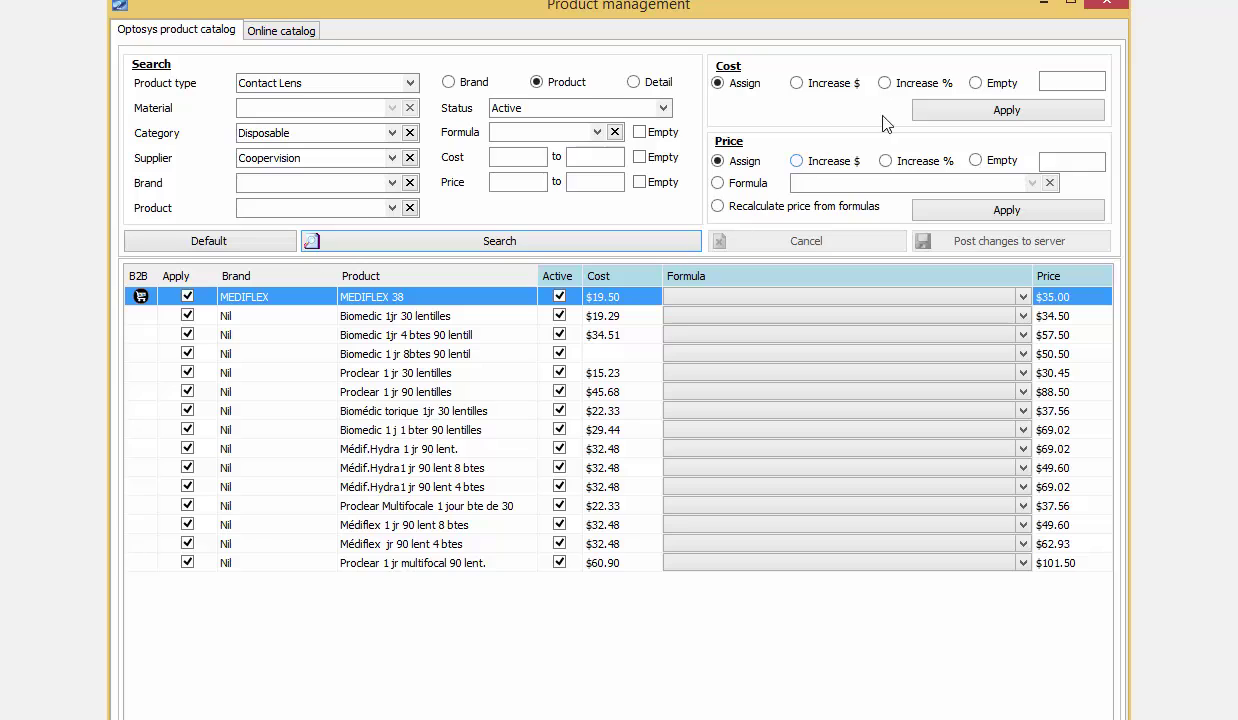
Step: Raise listed costs by 1.5% and set the Biomedic 1 jr 8btes cost to $25.00
left_click(905, 85)
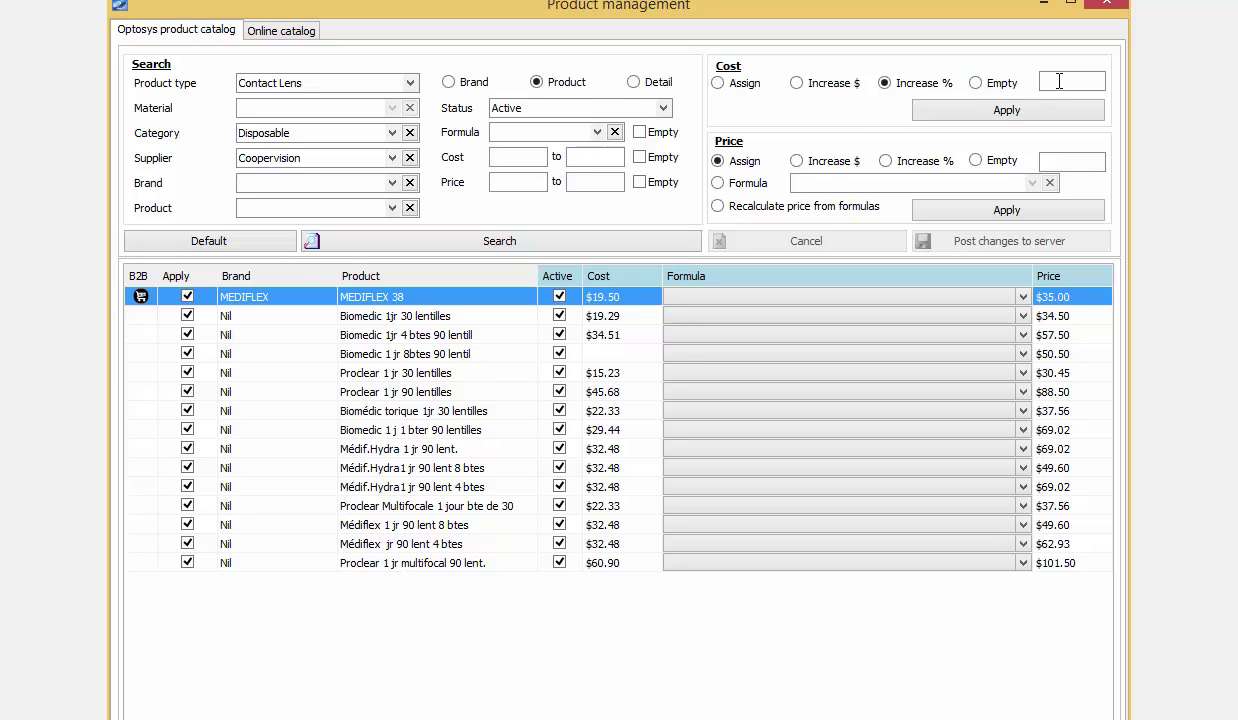
left_click(1020, 116)
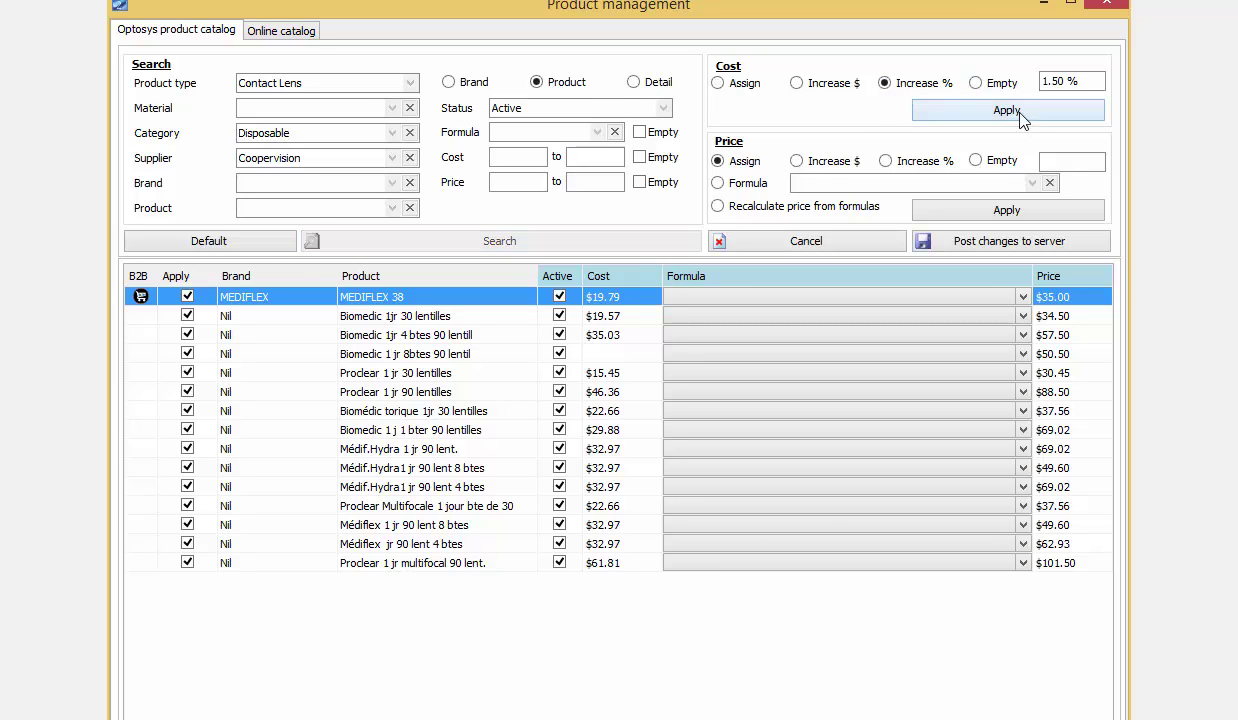
left_click(632, 356)
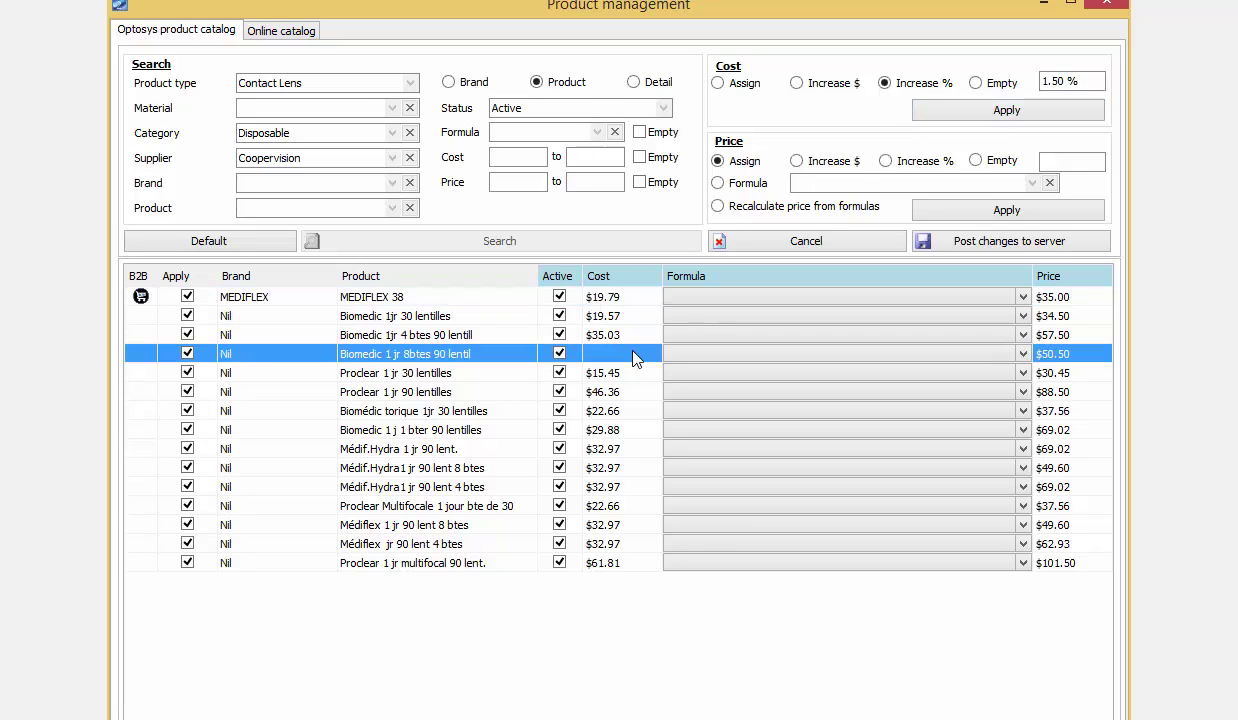
type("25")
key("Up")
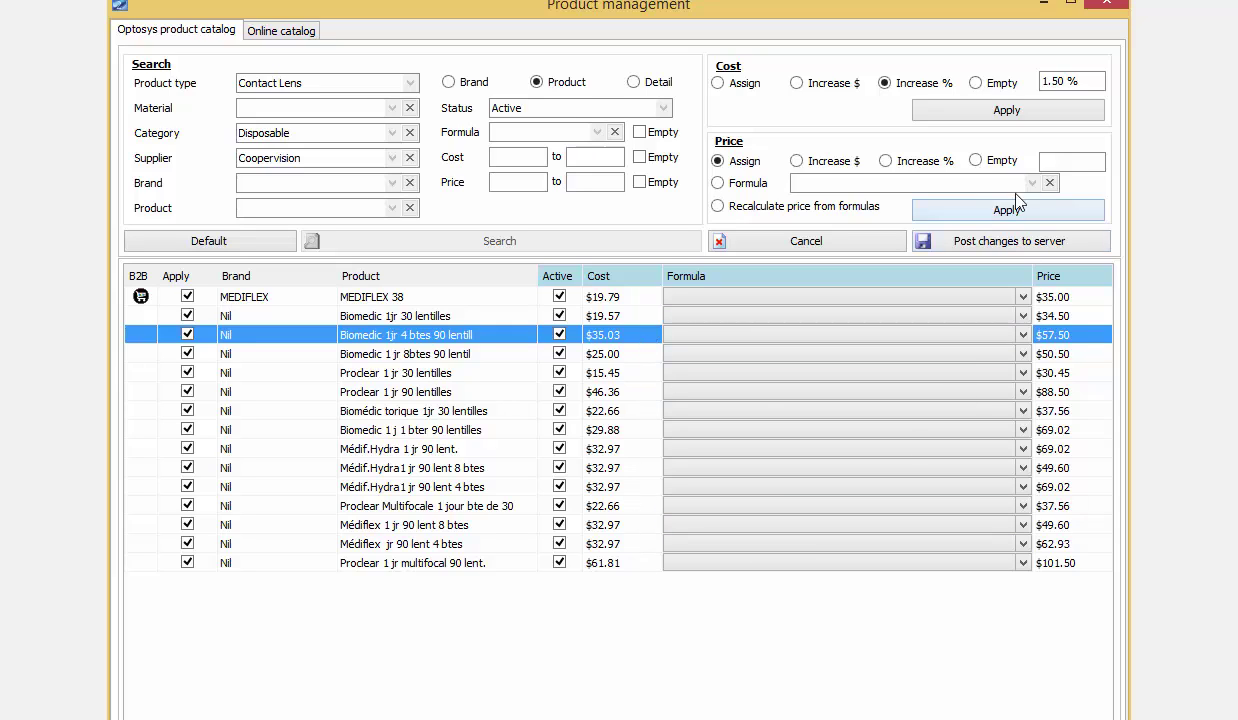
Step: Raise all listed prices by 1.5% using Increase %
left_click(887, 162)
left_click(1072, 161)
type("1.5")
left_click(1008, 210)
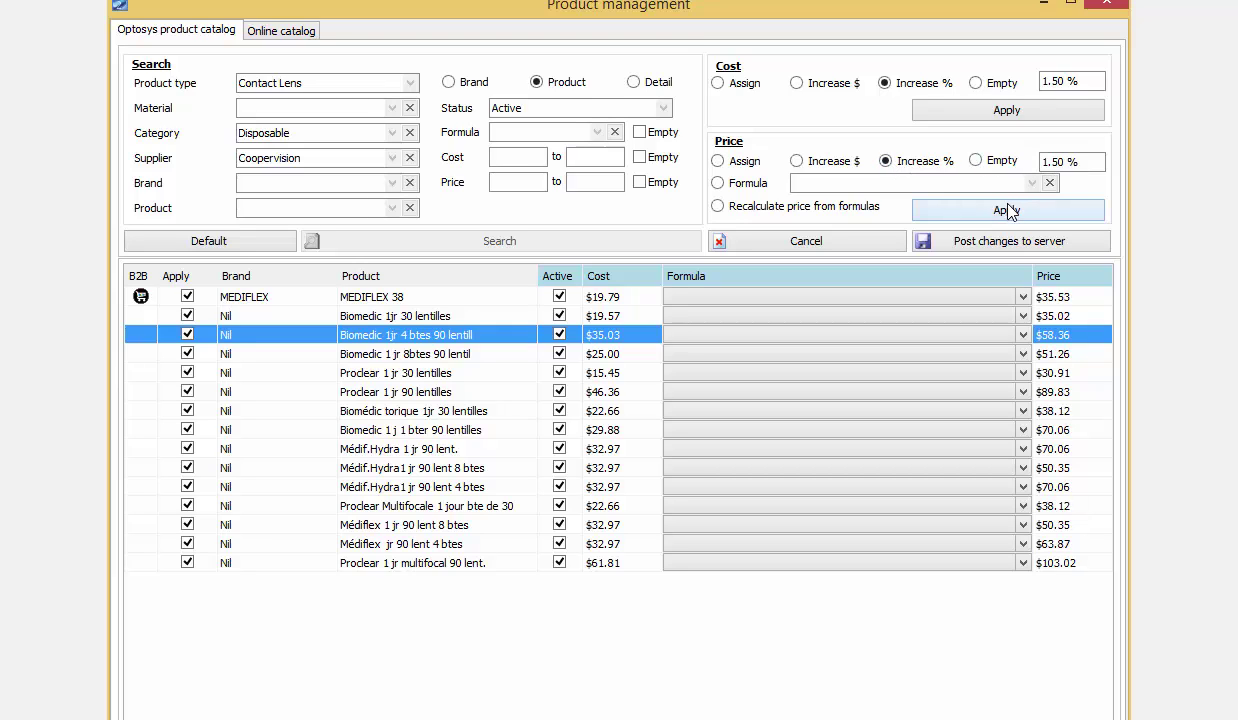
Step: Hand-edit prices, setting MEDIFLEX 38 and the next lens to $35 and Proclear 1 jr 30 lentilles to $30
left_click(1086, 300)
left_click(1086, 302)
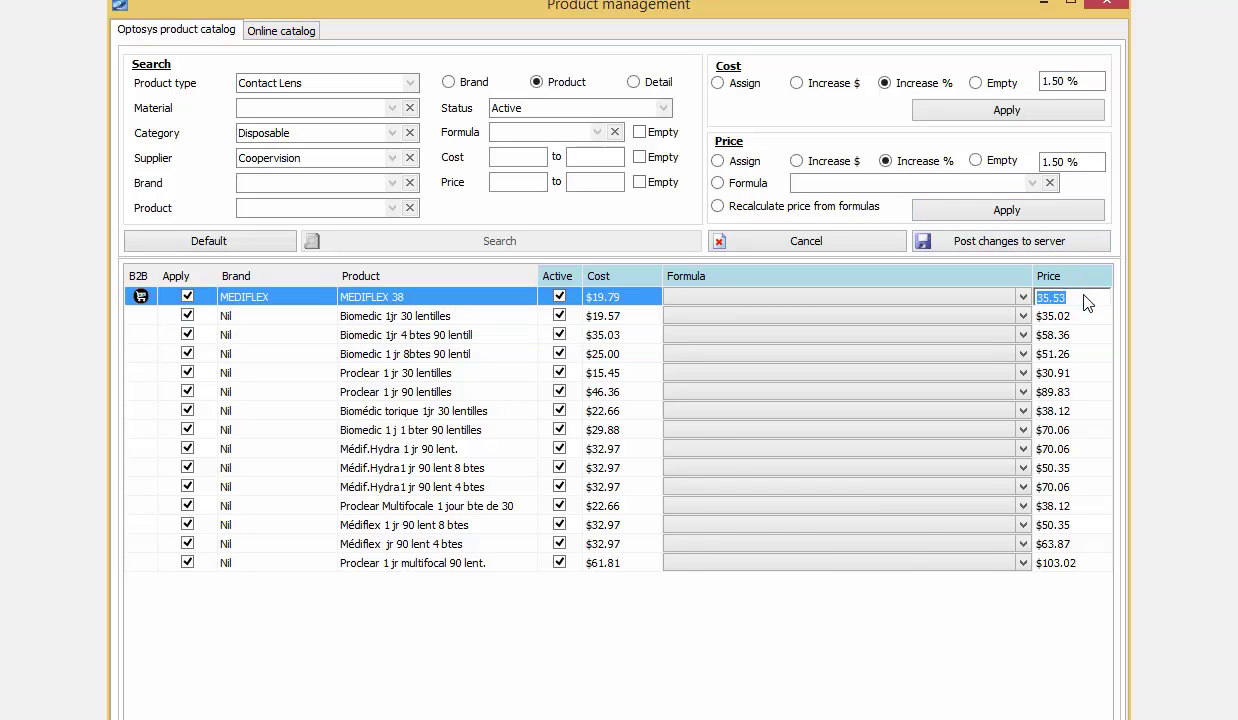
type("35")
left_click(1086, 318)
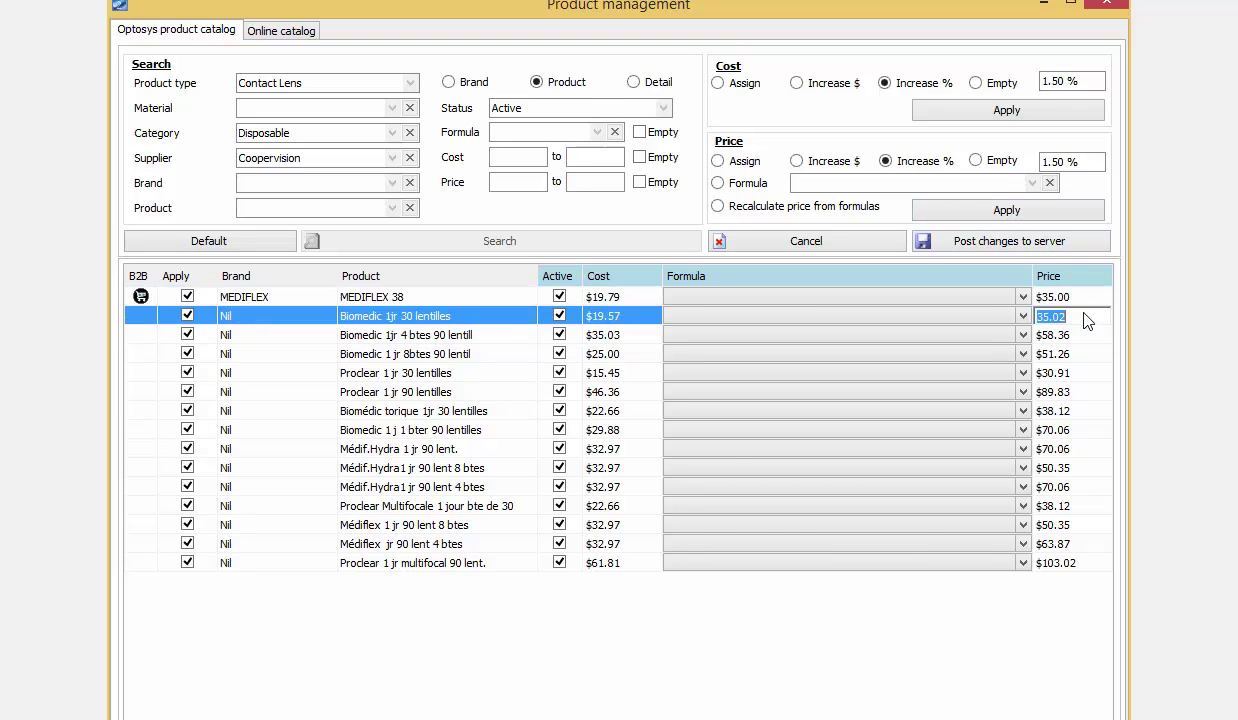
type("35")
left_click(1089, 340)
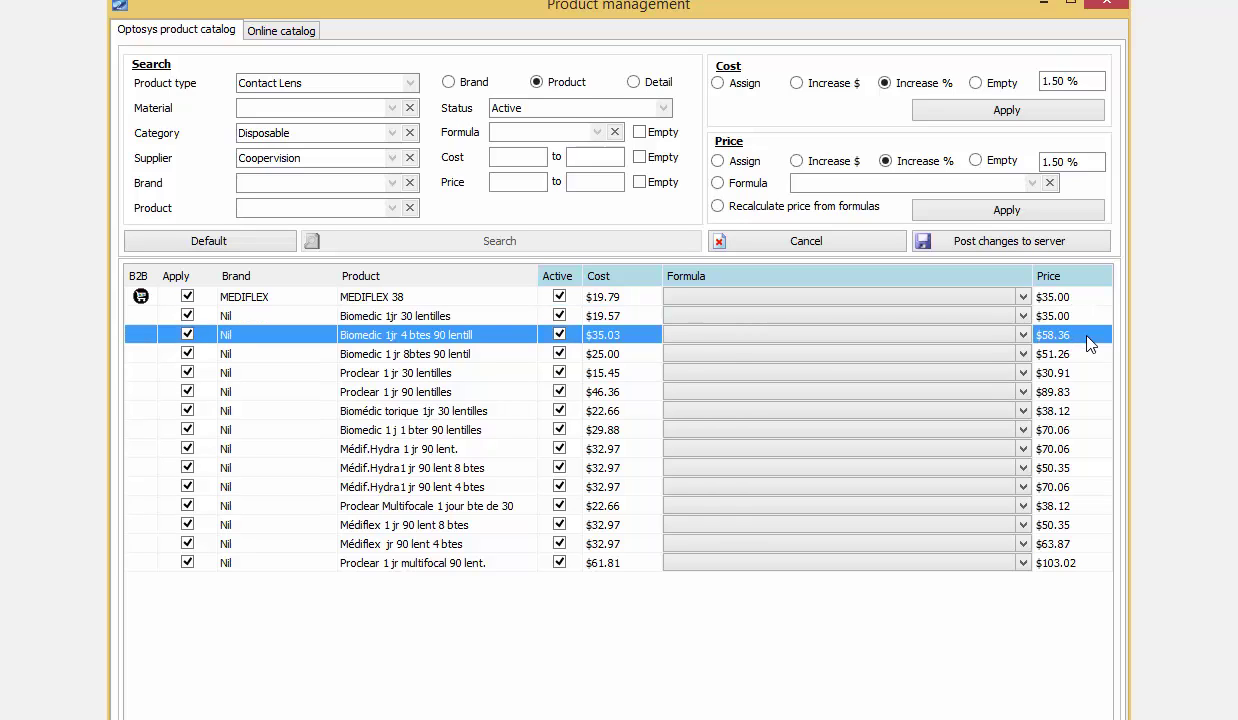
type("8")
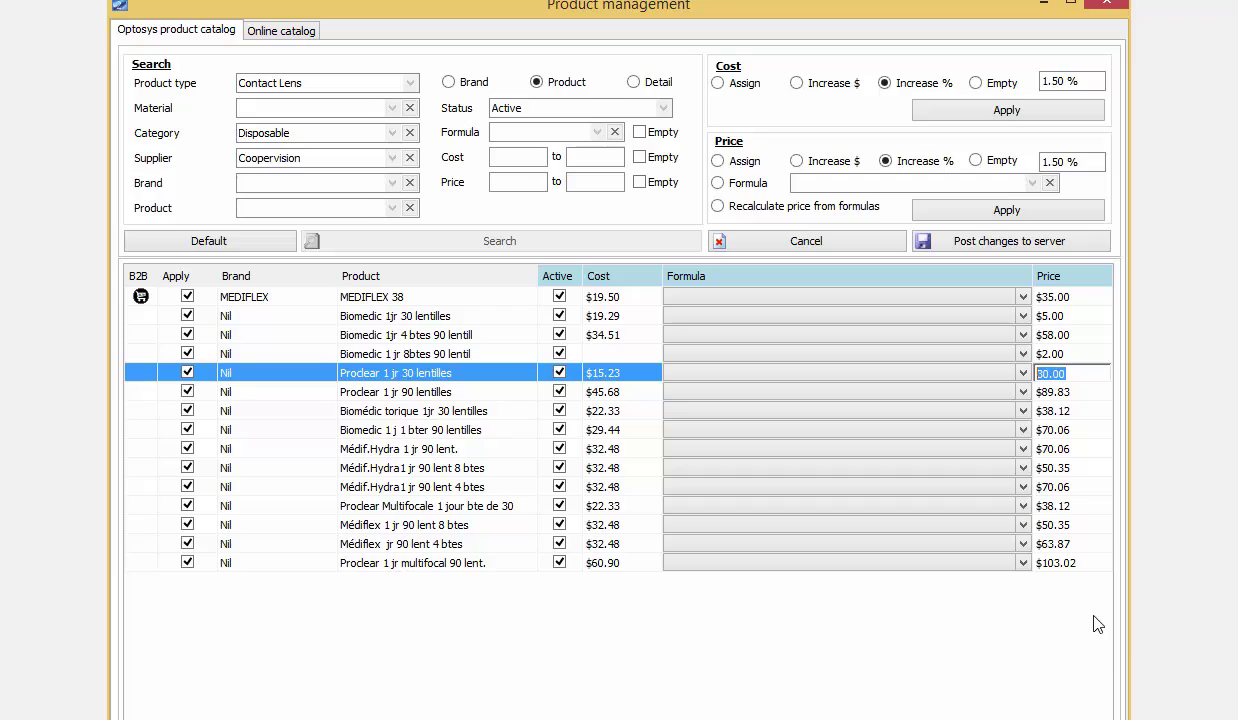
left_click(1080, 391)
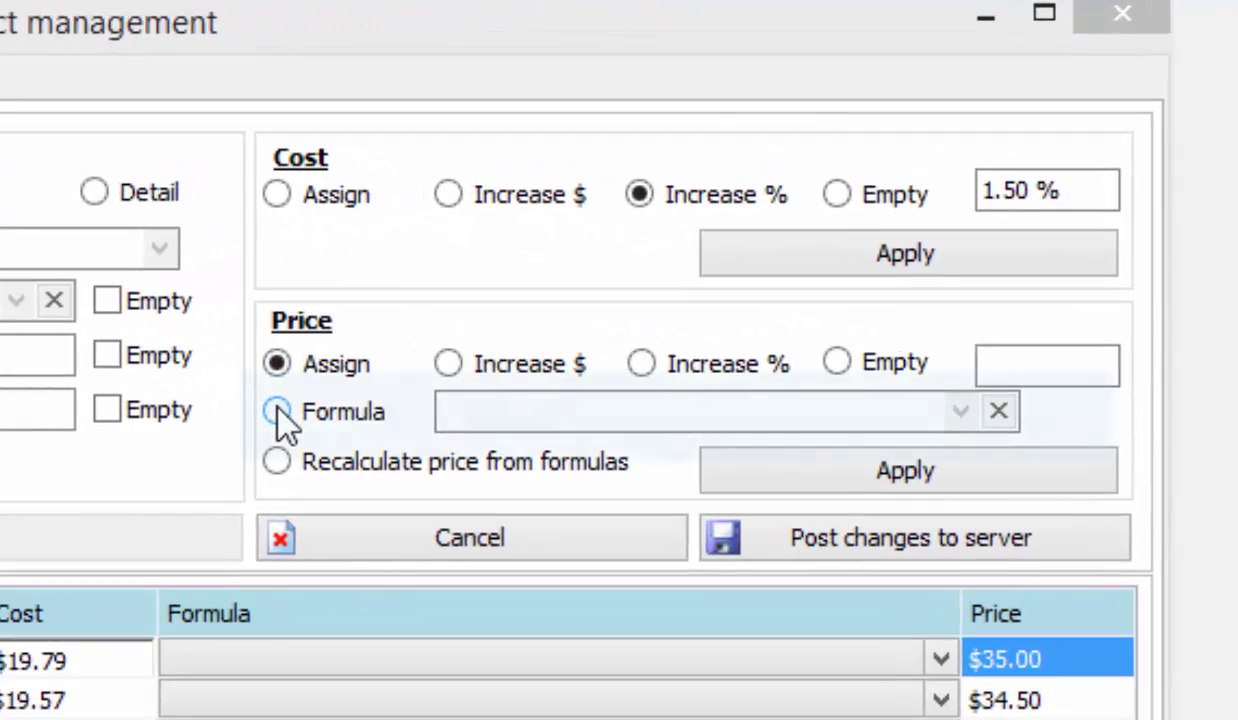
Step: Set the Price panel to Formula and apply Standard CL to all listed disposable lenses
left_click(354, 375)
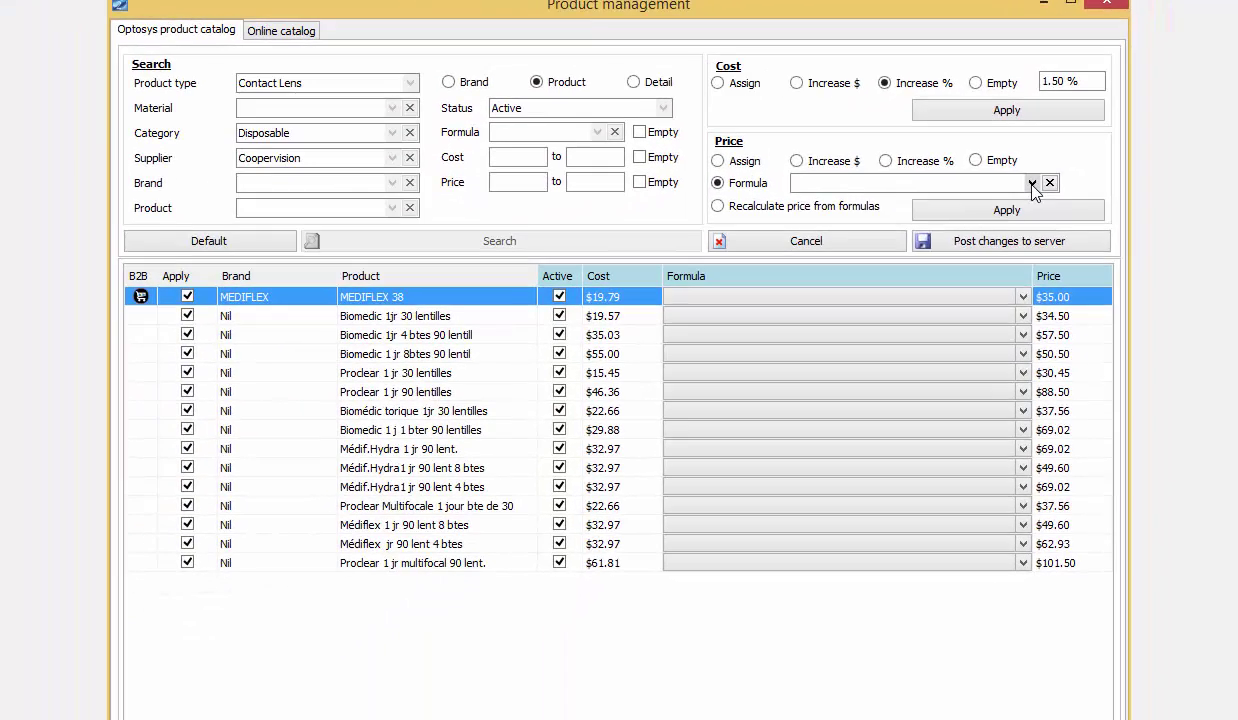
left_click(1018, 223)
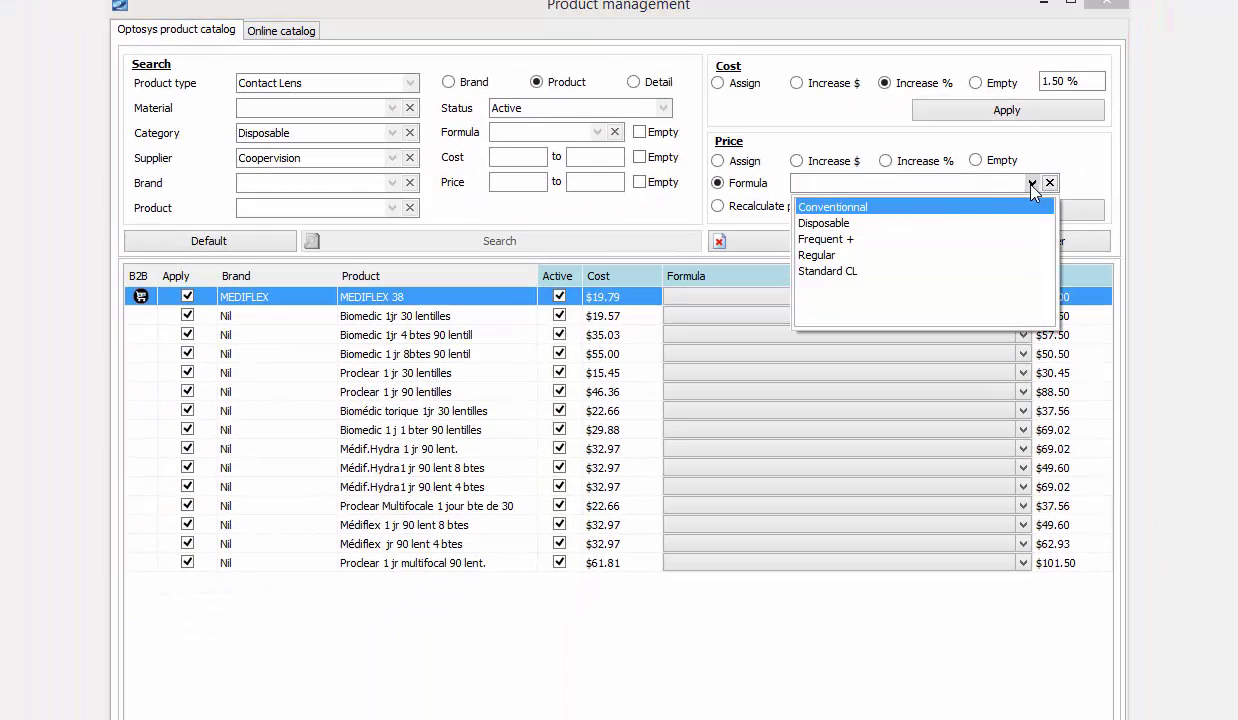
left_click(830, 272)
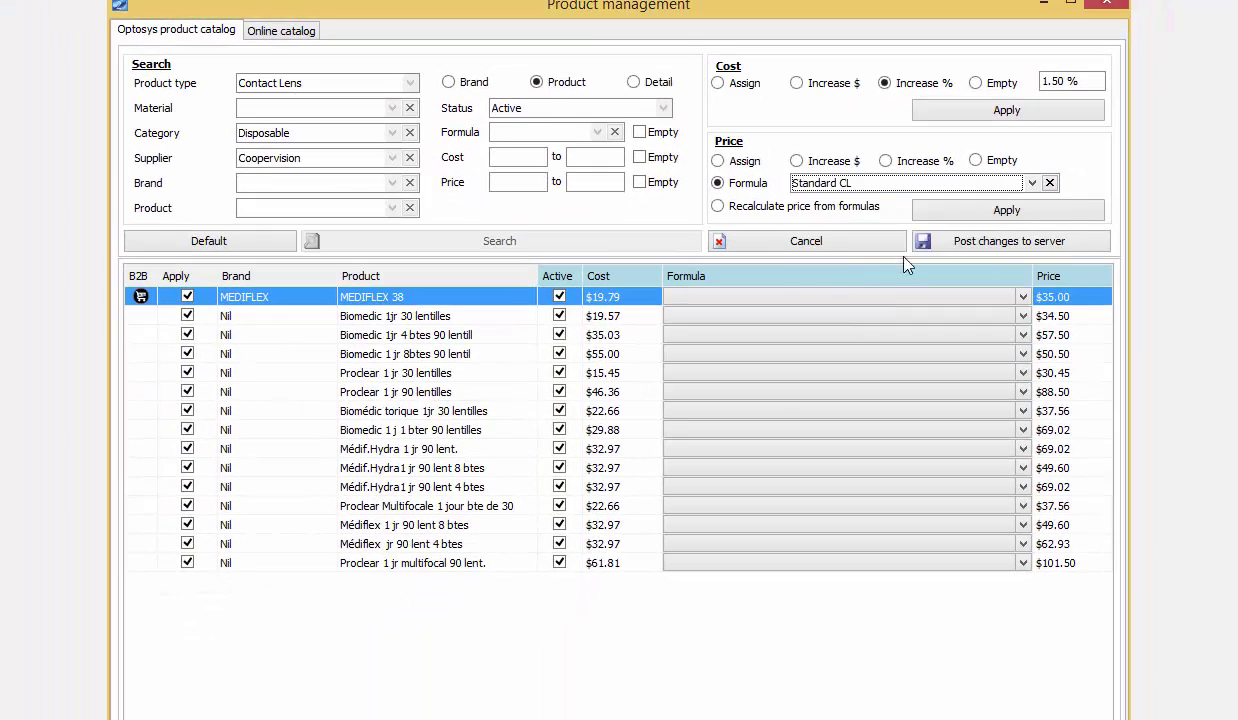
left_click(1031, 214)
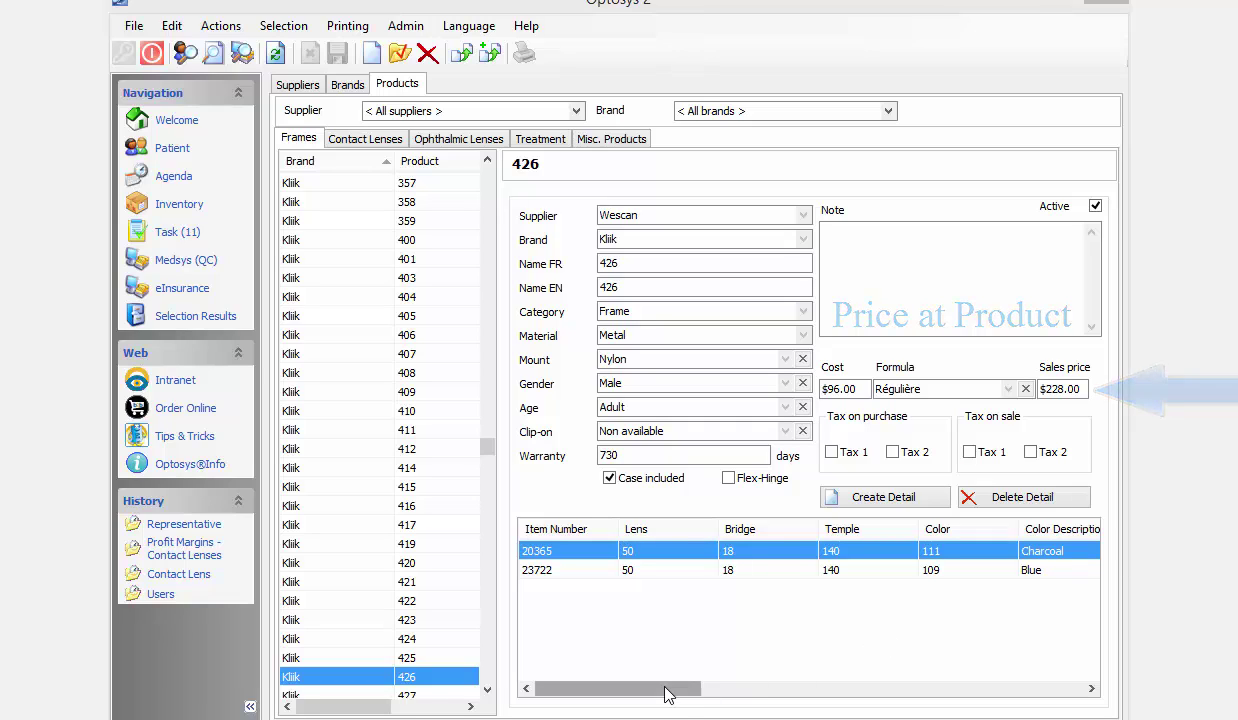
Step: Bring Product management back up, set to search active Frames at product level
left_click_drag(668, 693, 718, 703)
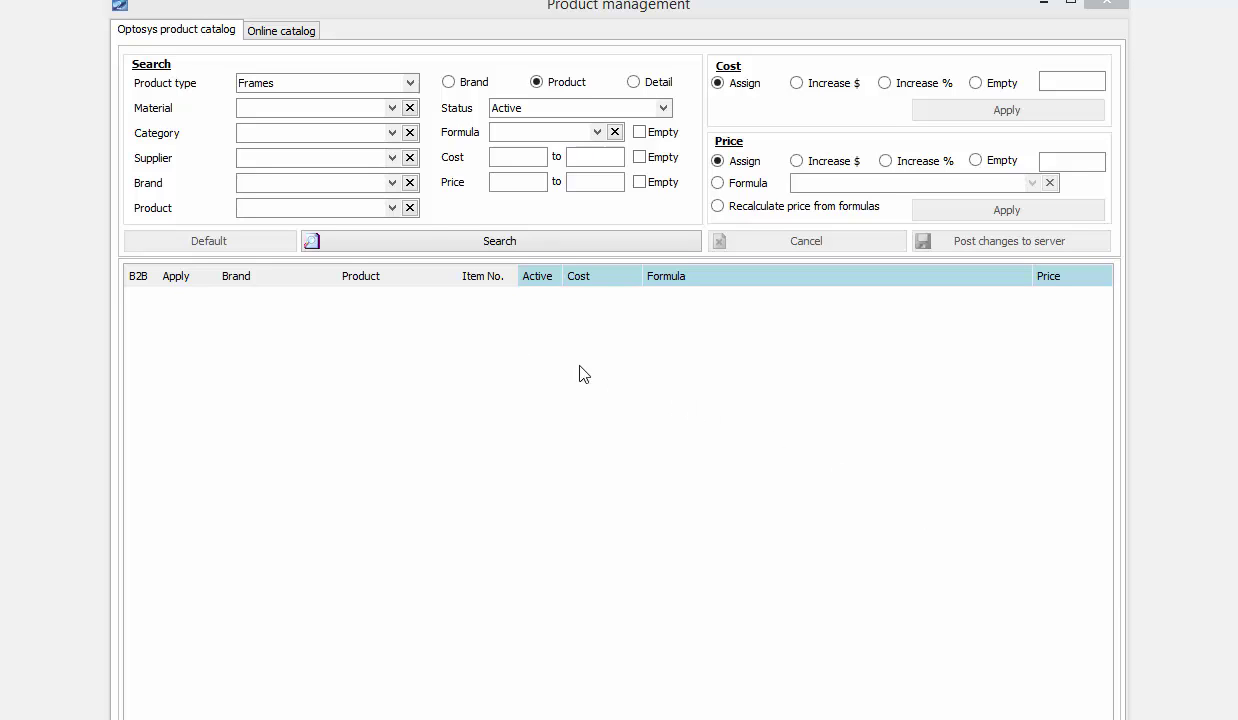
Step: Search Misc. Product items in the Contact lens solution category from supplier Alcon
left_click(392, 83)
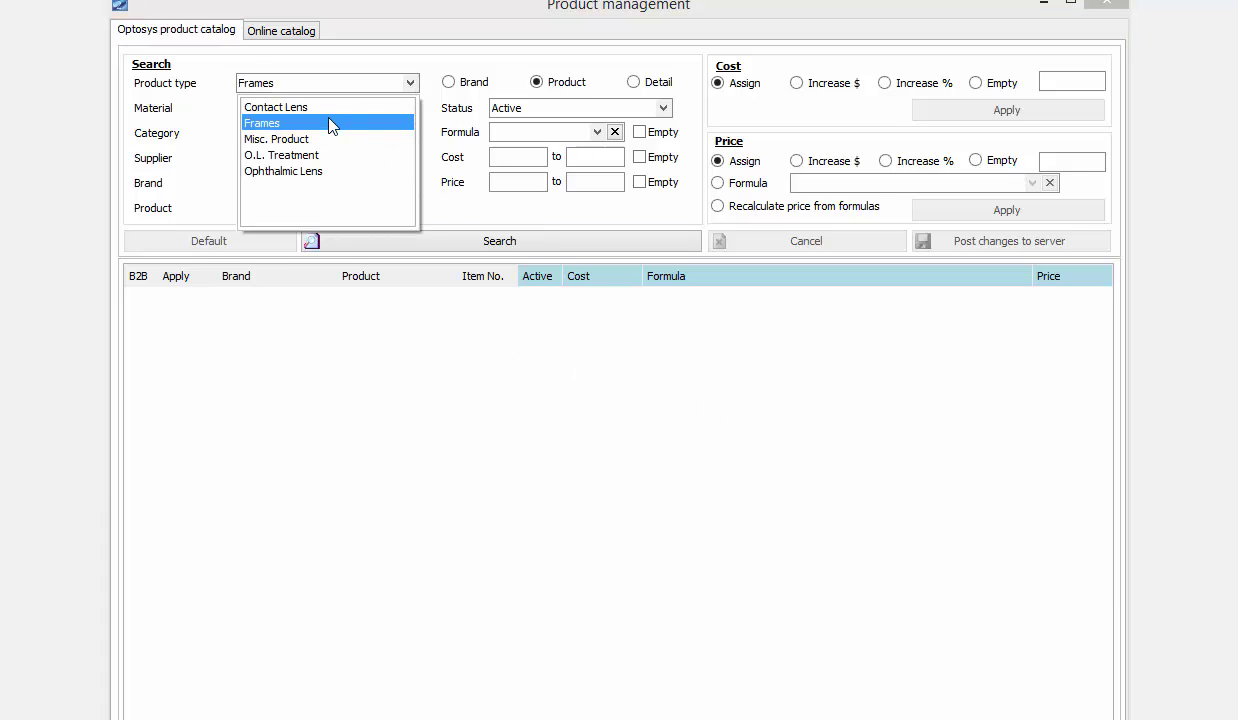
left_click(312, 140)
left_click(310, 137)
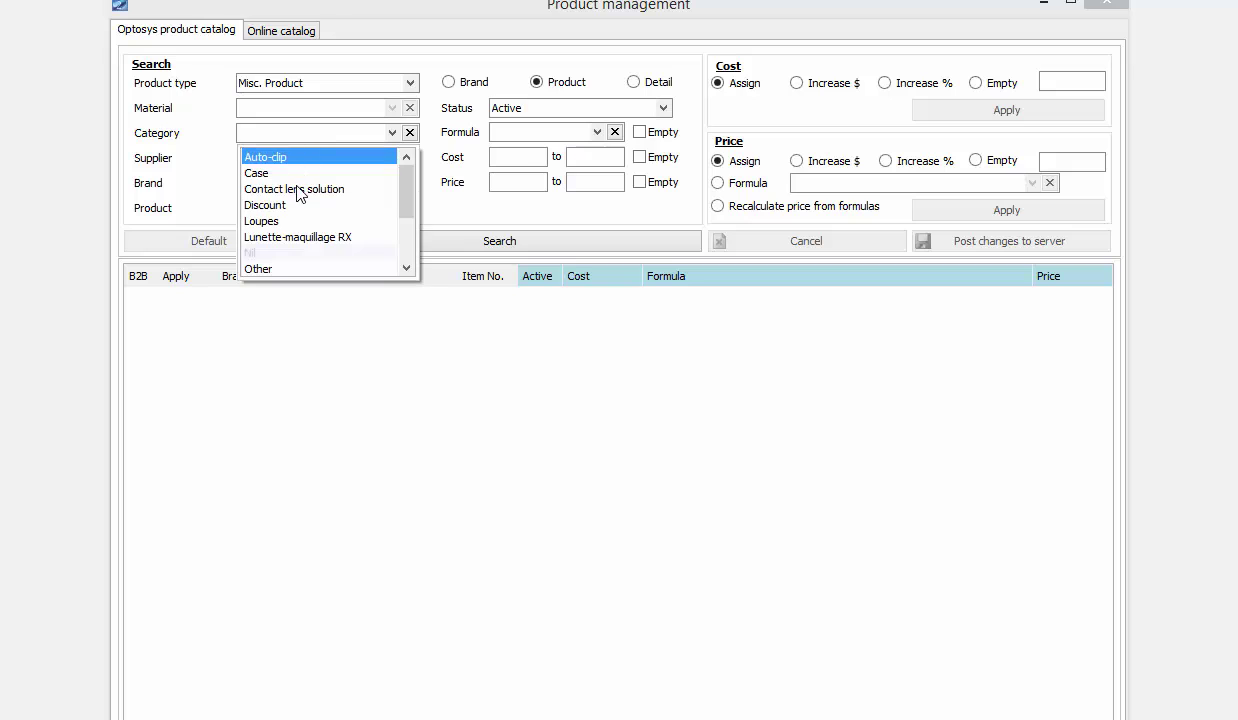
left_click(298, 190)
left_click(298, 160)
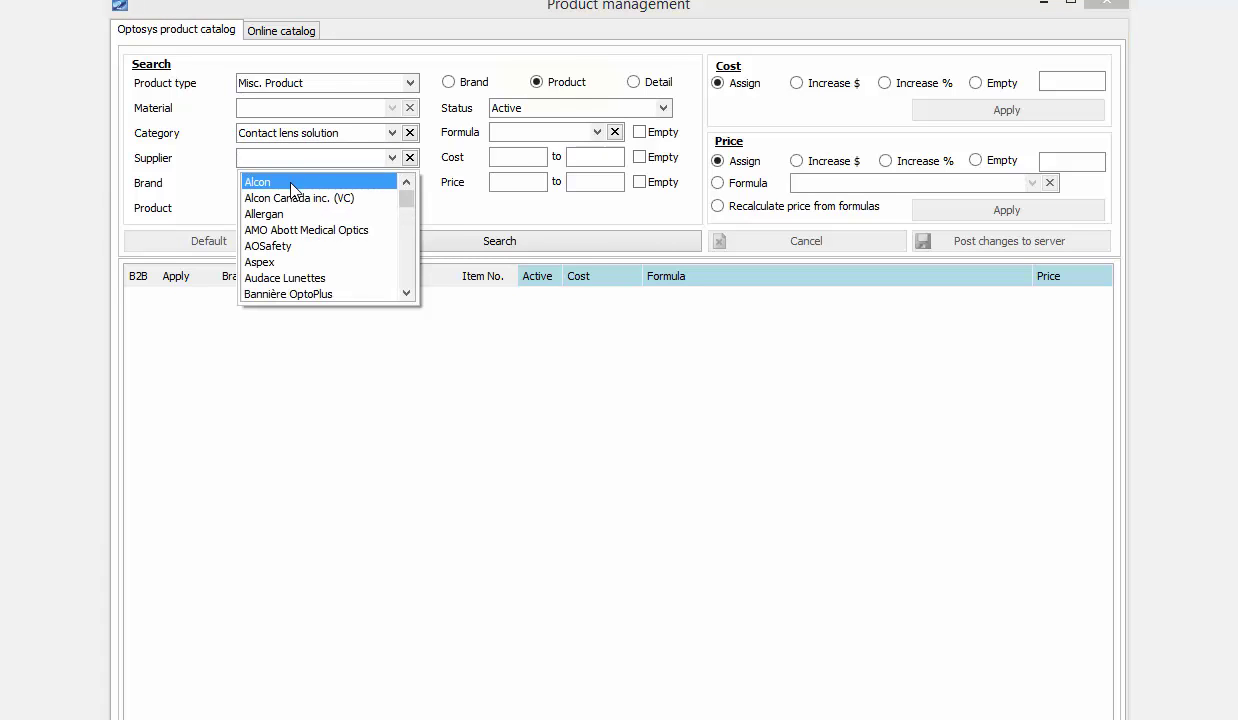
left_click(291, 184)
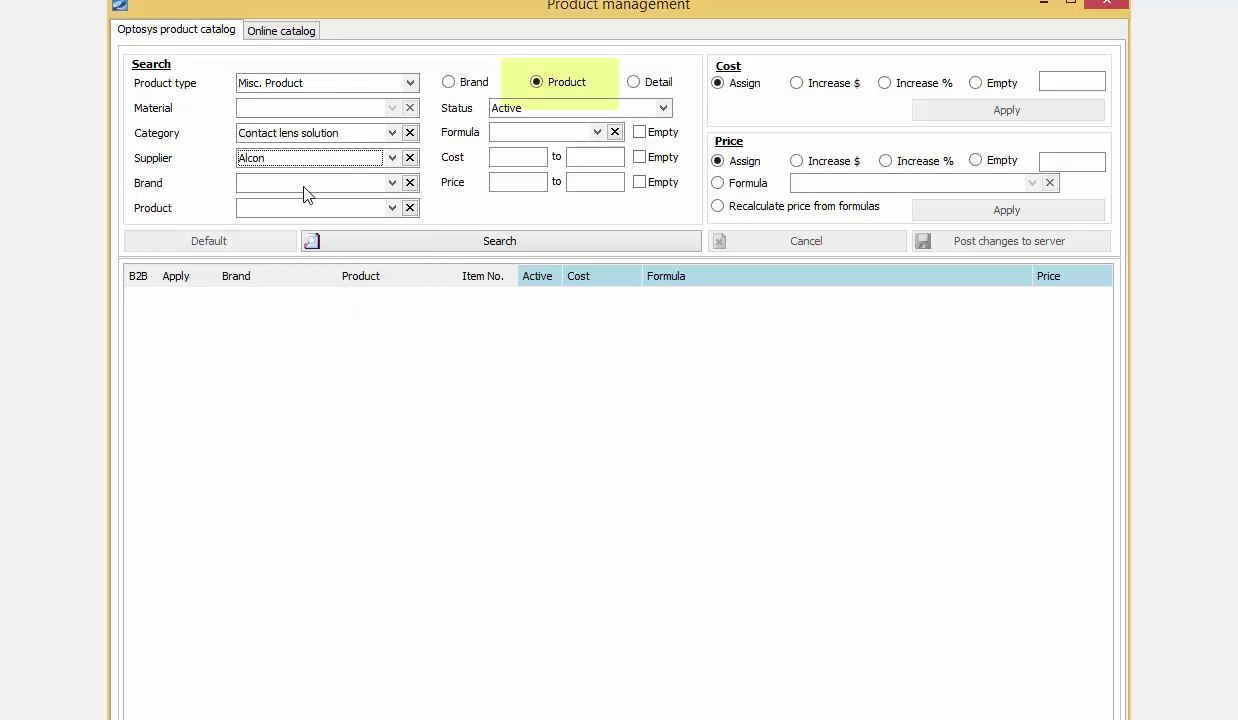
left_click(504, 245)
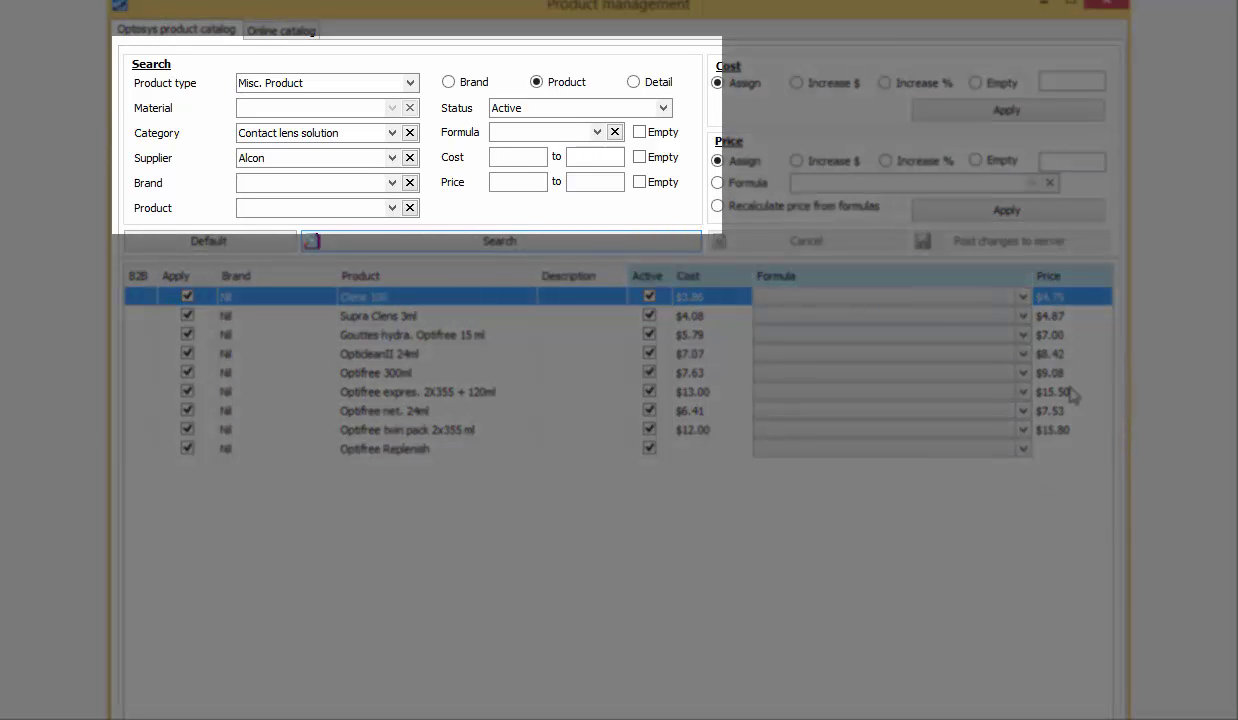
Step: Re-list the Alcon solutions at detail, product, then detail level again
left_click(636, 84)
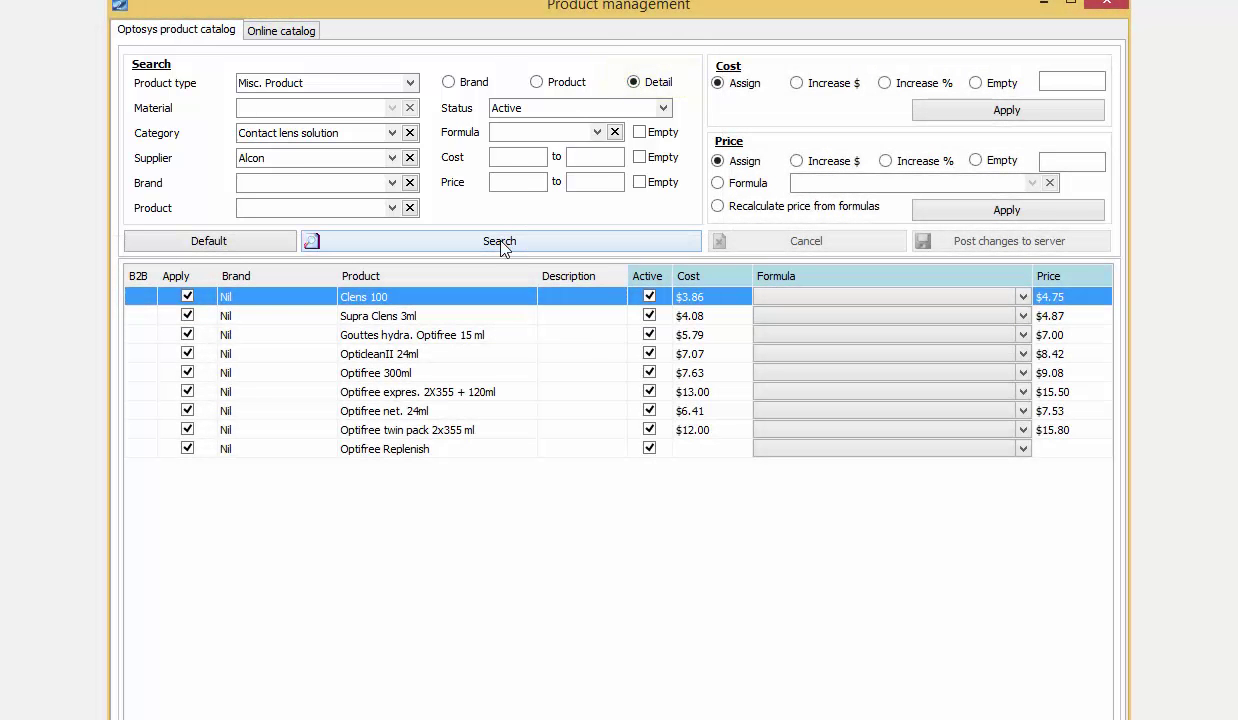
left_click(499, 245)
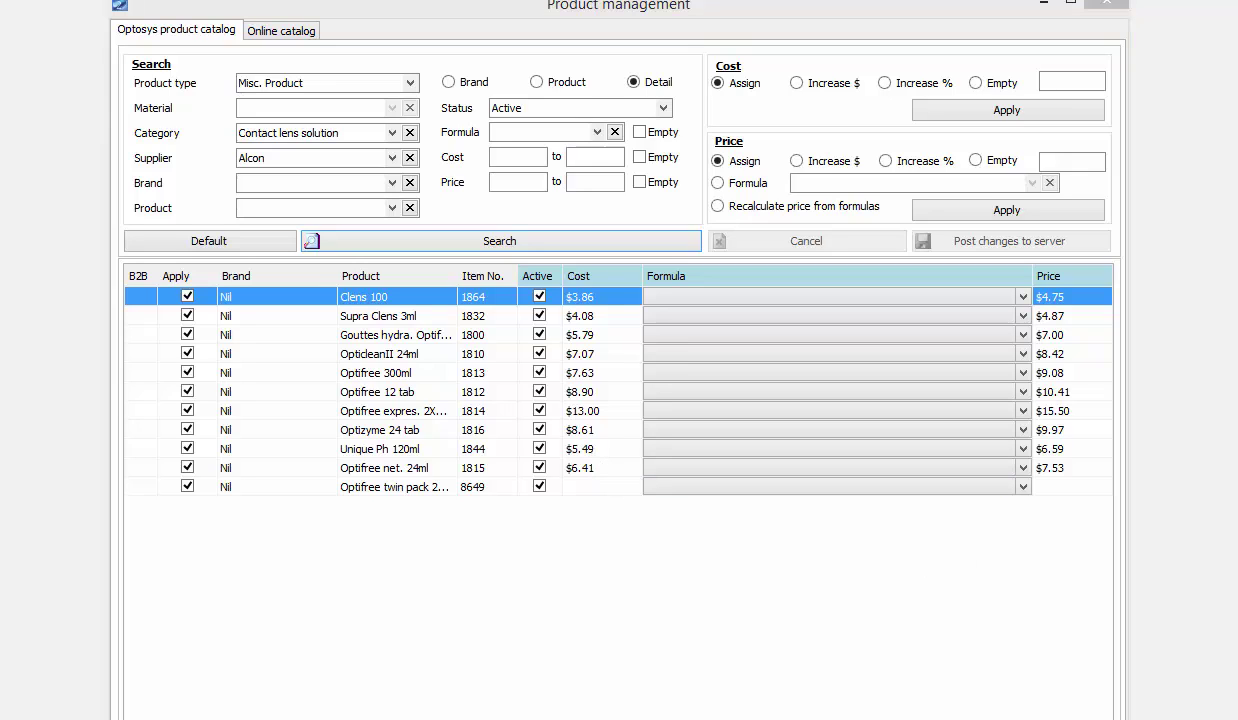
left_click(534, 82)
left_click(525, 241)
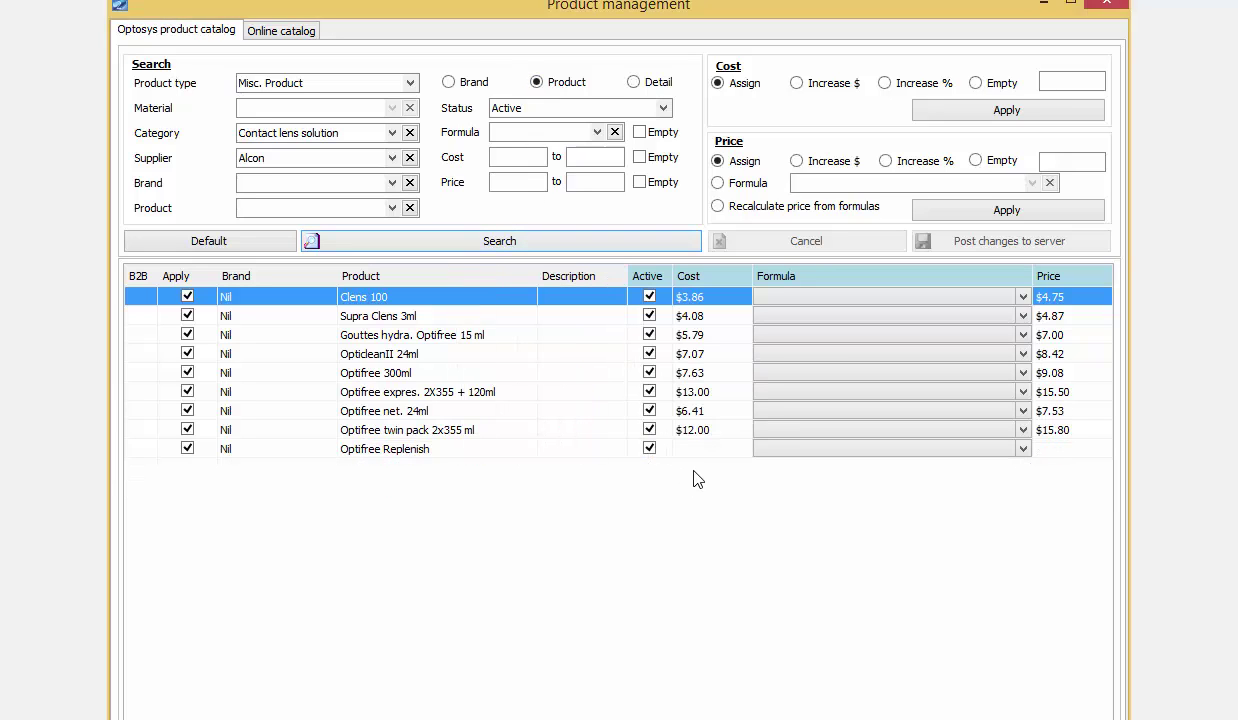
left_click(634, 83)
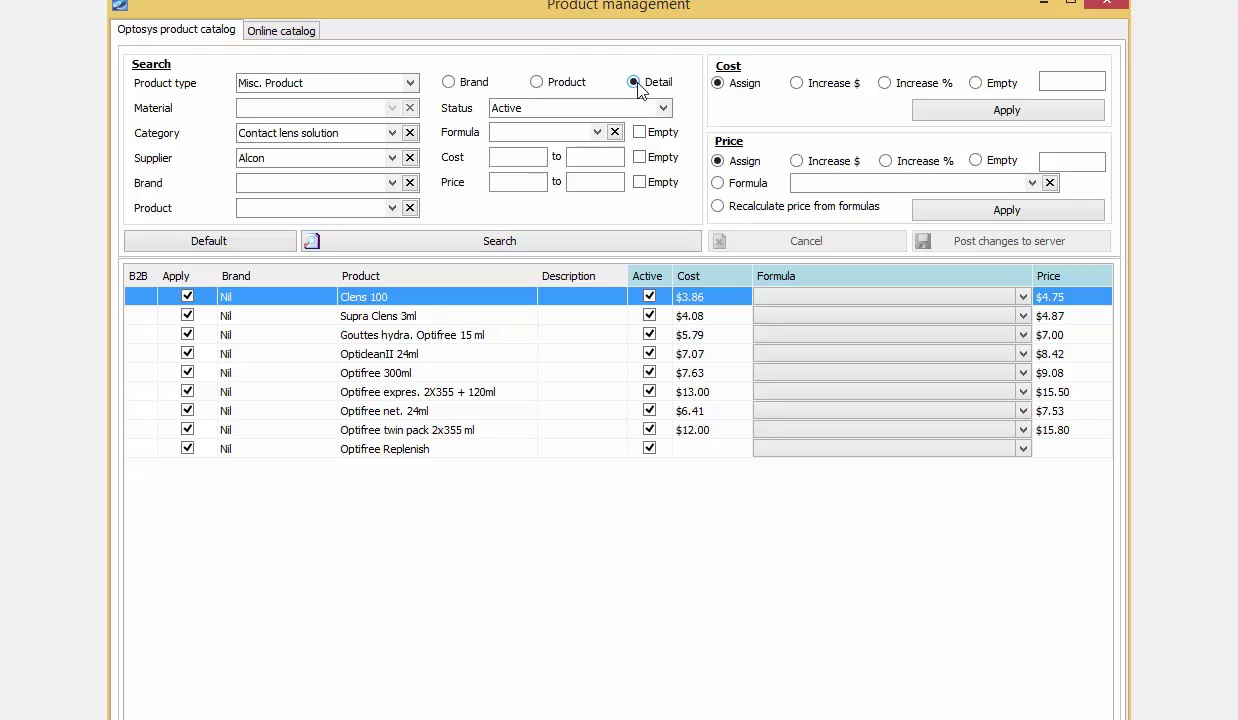
left_click(567, 240)
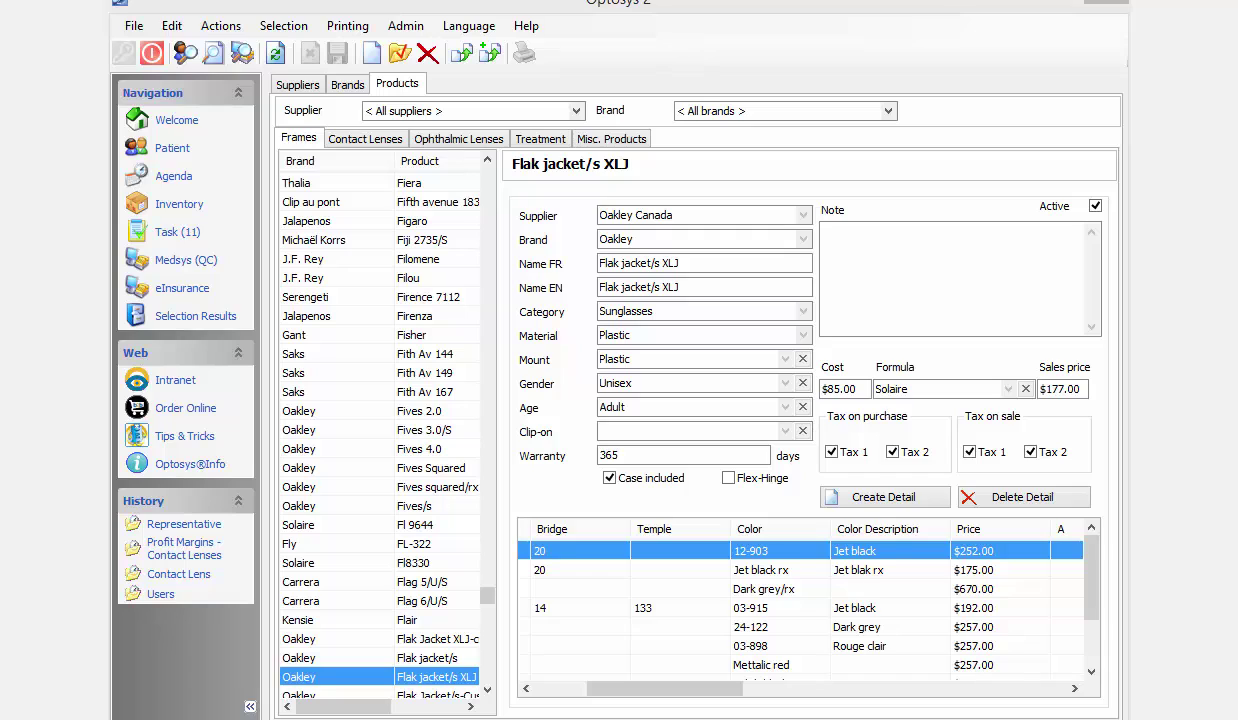
Step: Review the frame's detail rows, including Jet black rx, 03-915 Jet black and 24-122 Dark grey
left_click(1012, 570)
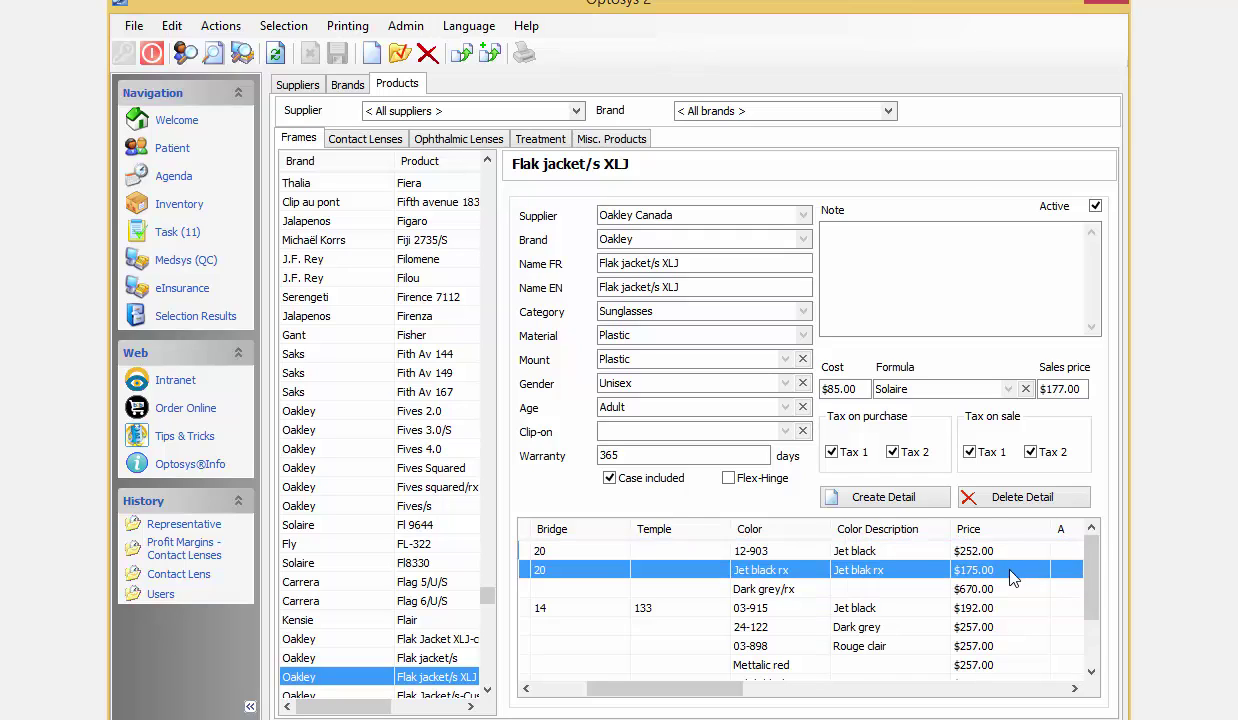
left_click(1009, 591)
left_click(1005, 610)
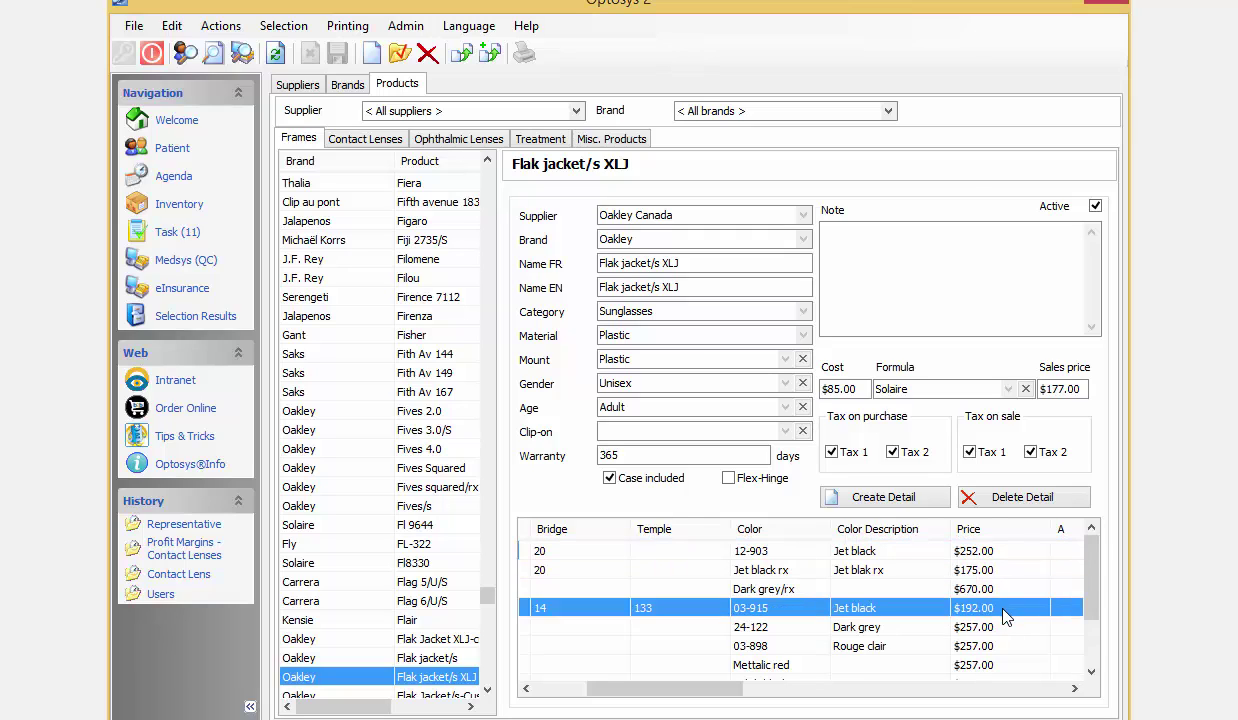
left_click(1002, 626)
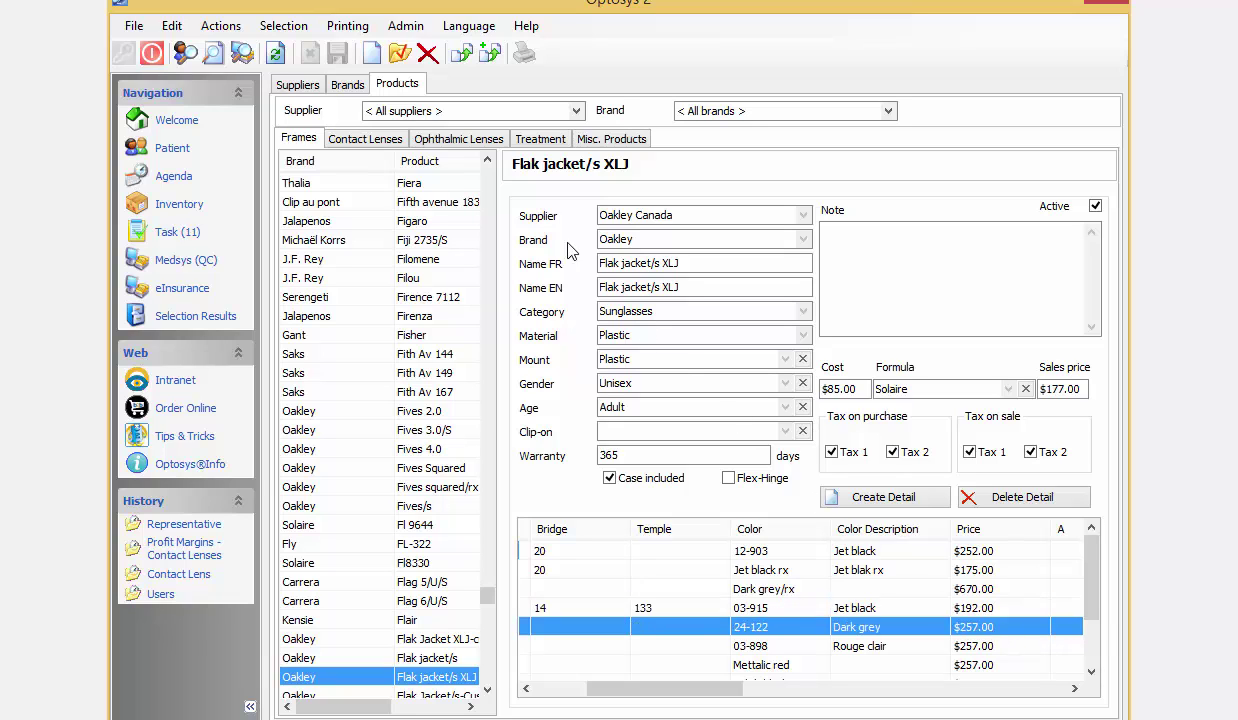
Step: Show ophthalmic lens products and review lens detail 33886 and another Nikon lens
left_click(475, 140)
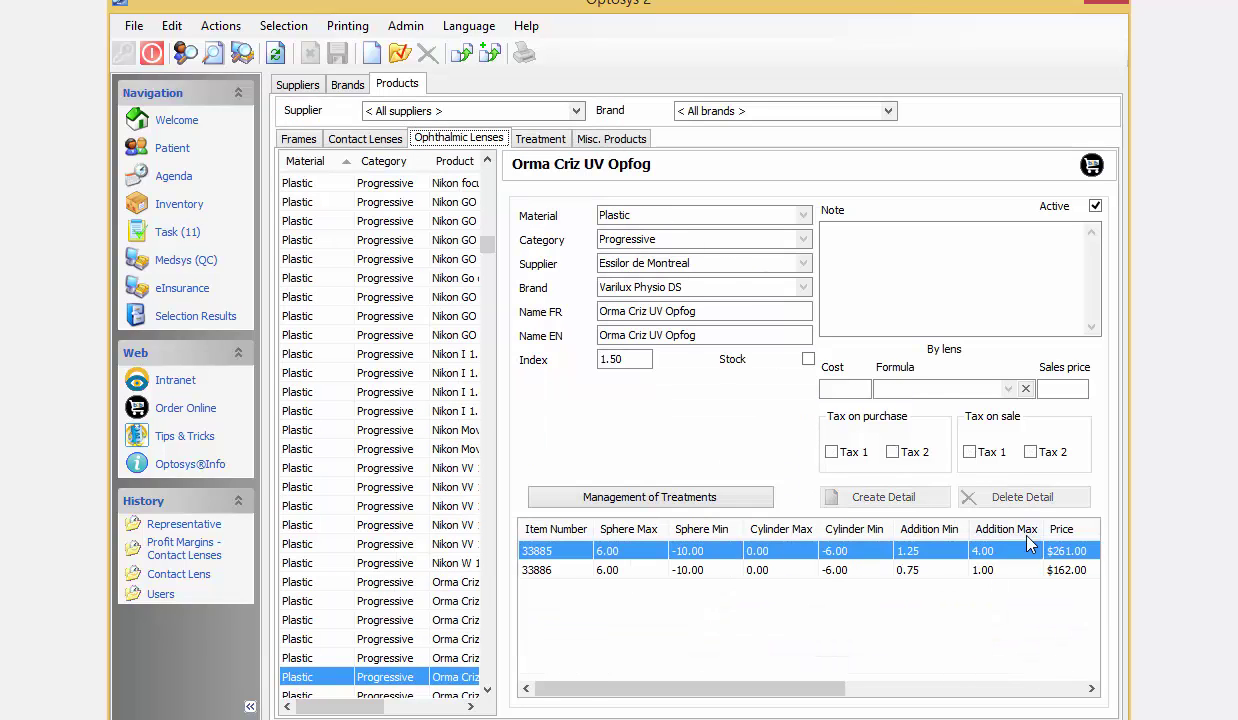
left_click(1000, 568)
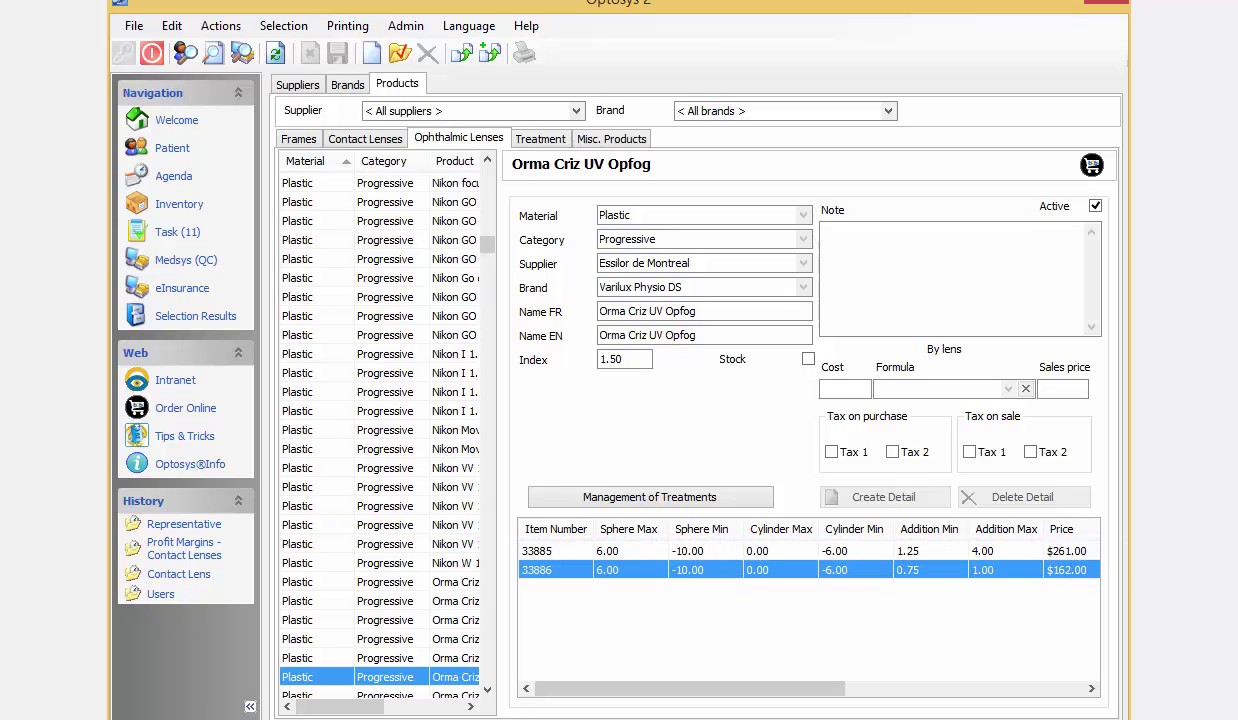
left_click(405, 278)
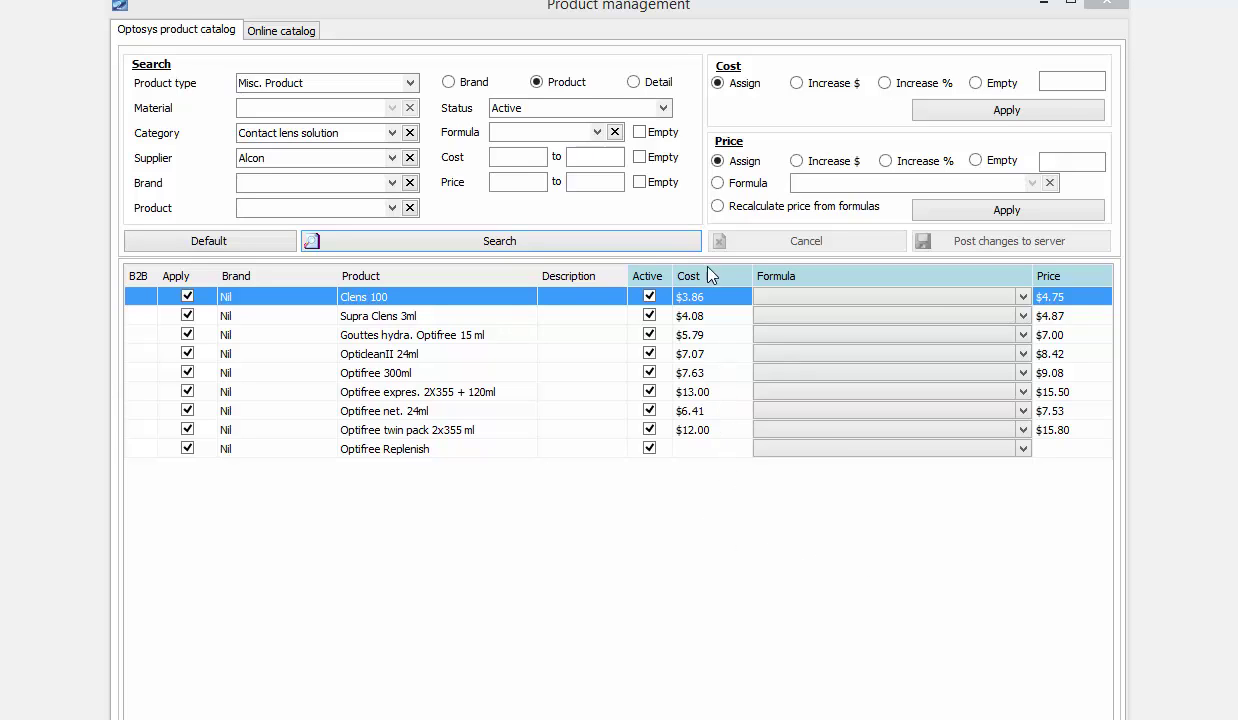
Step: List the Alcon solutions at detail level, toggling through product level and back
left_click(631, 83)
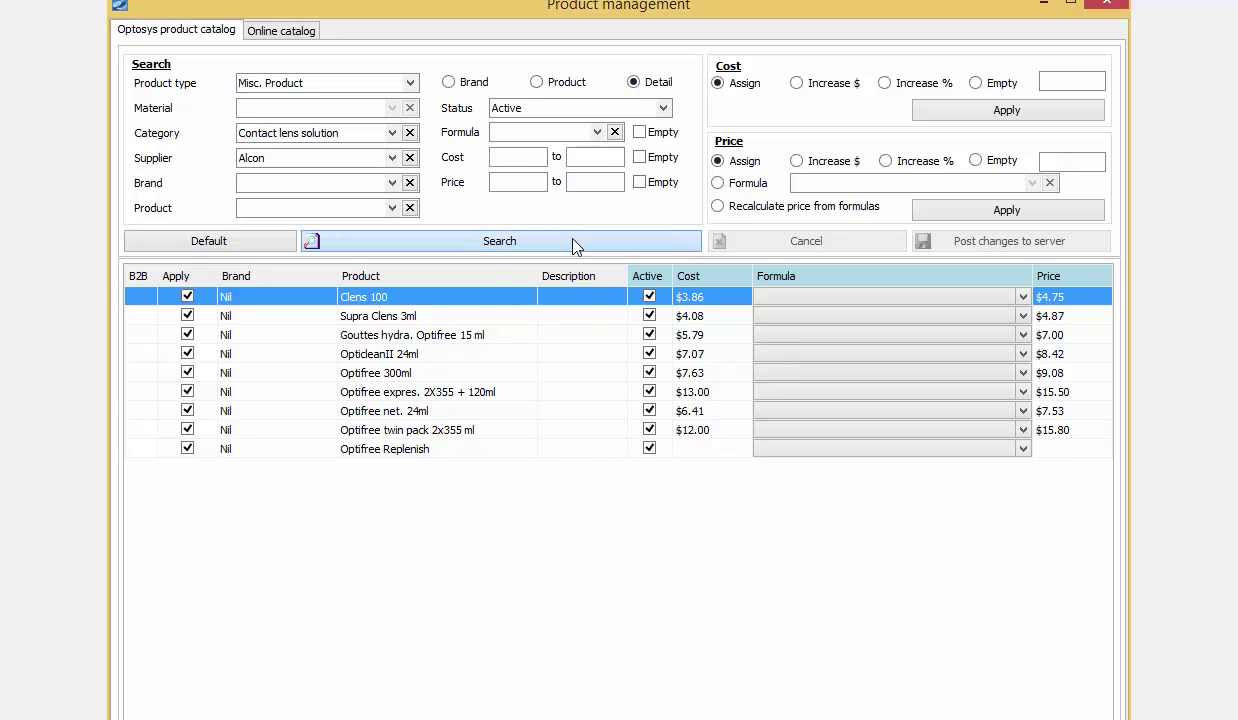
left_click(576, 243)
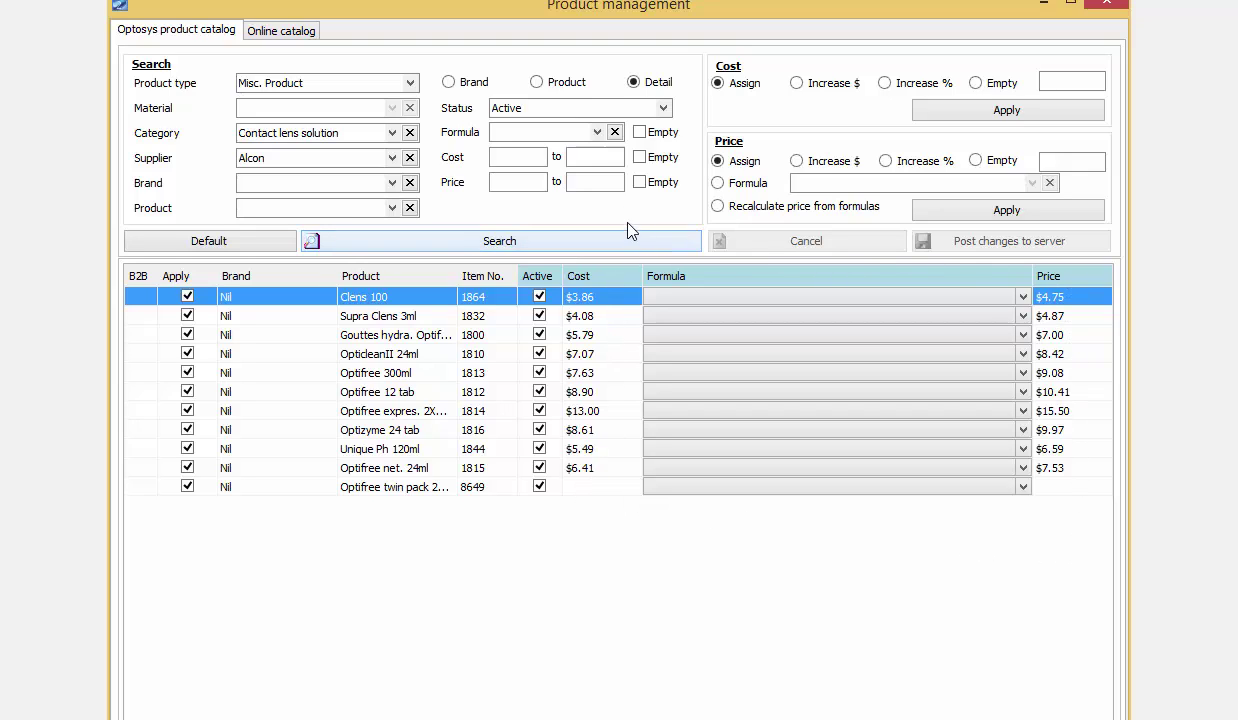
left_click(537, 83)
left_click(509, 242)
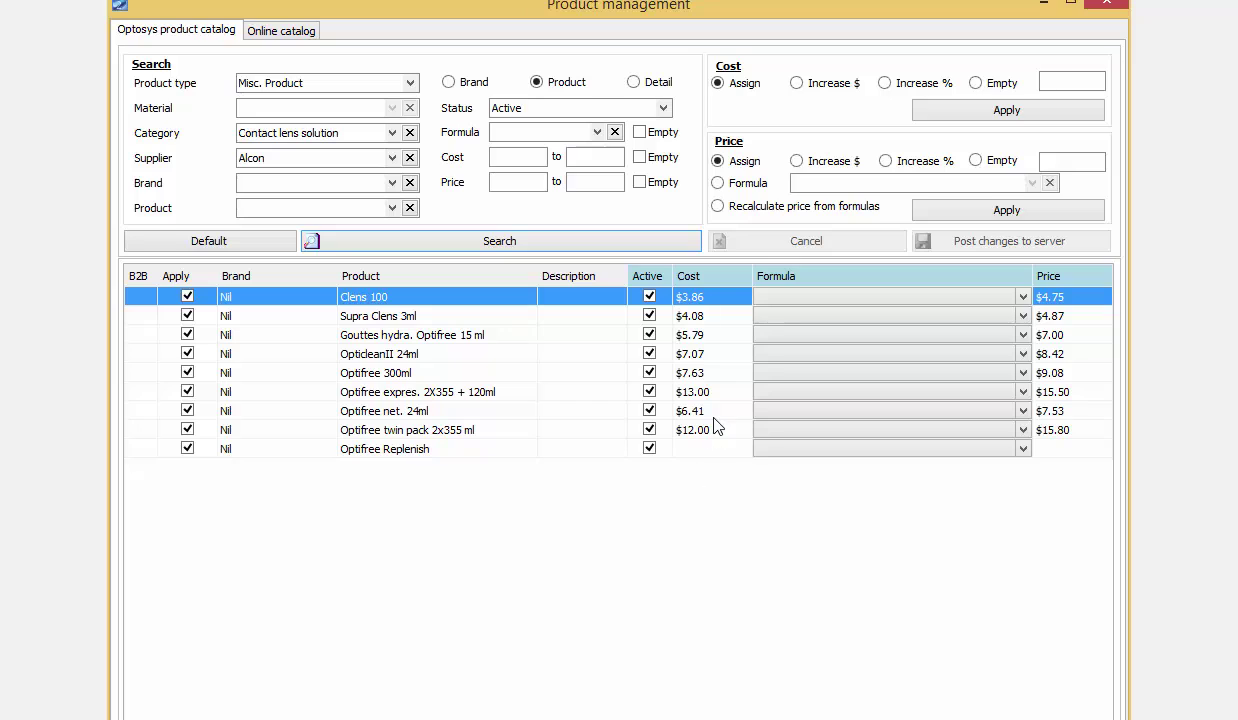
left_click(636, 83)
left_click(515, 243)
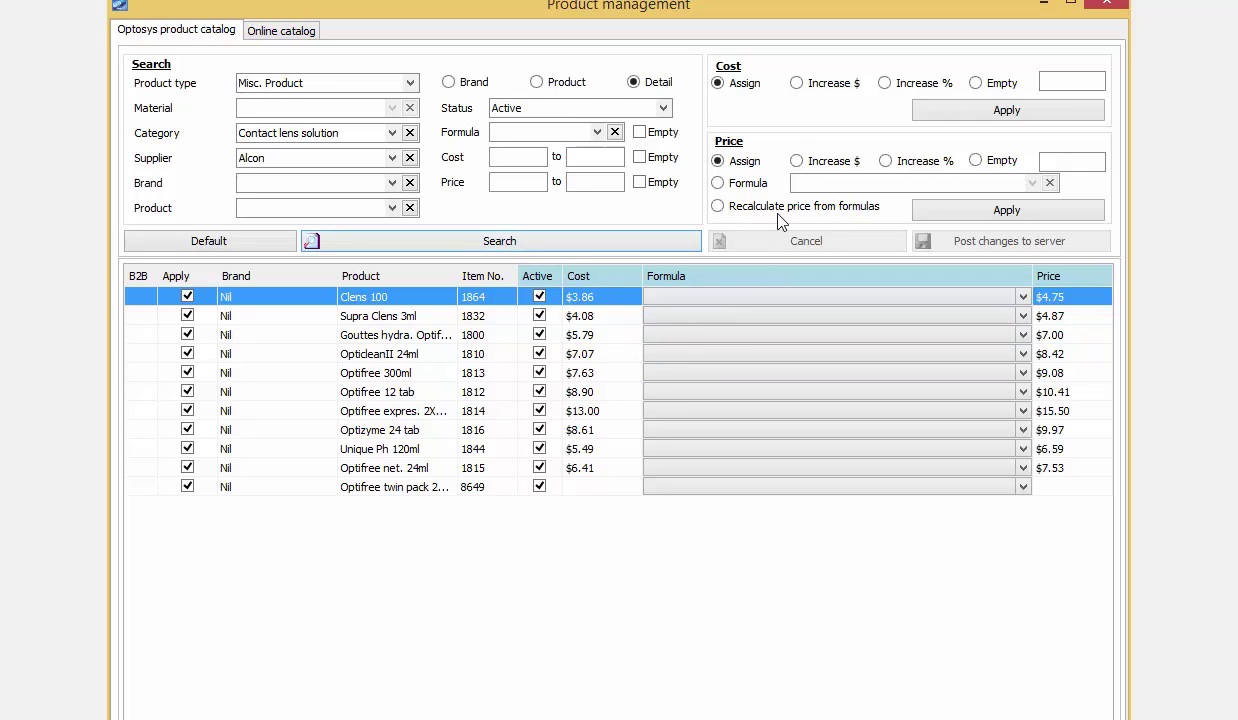
Step: Set cost and price to Empty for all listed items and post the changes to the server
left_click(975, 83)
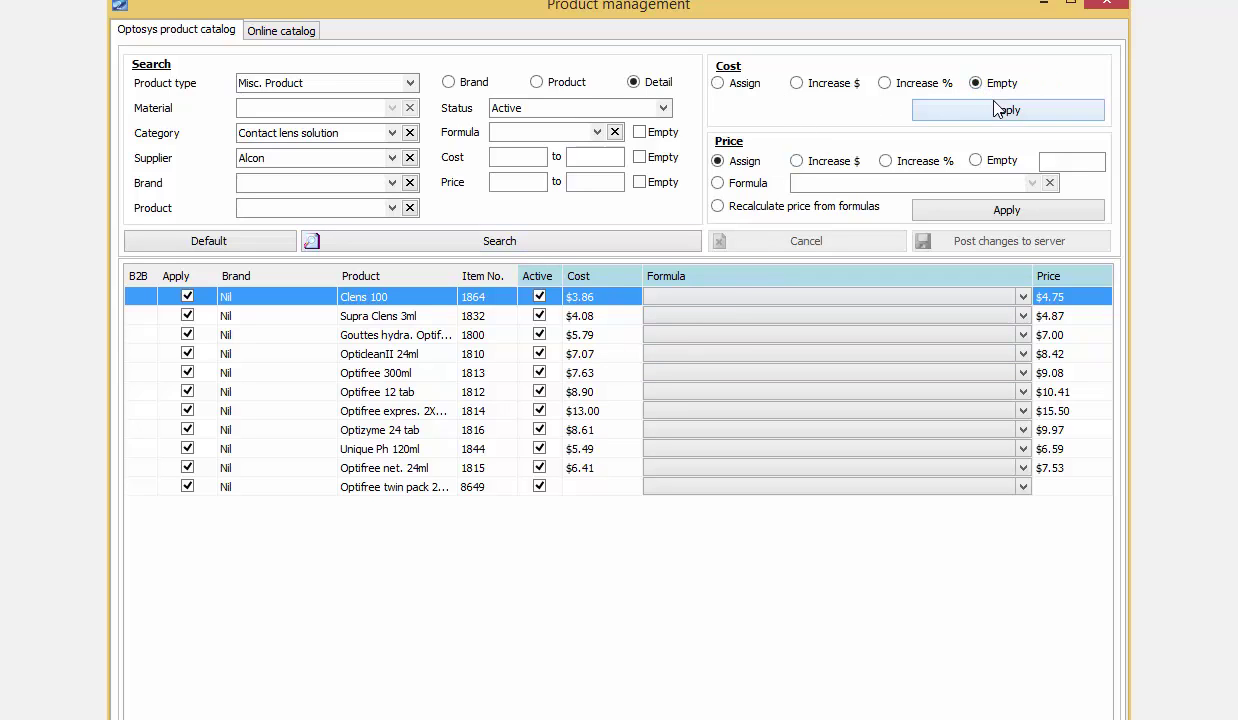
left_click(1000, 110)
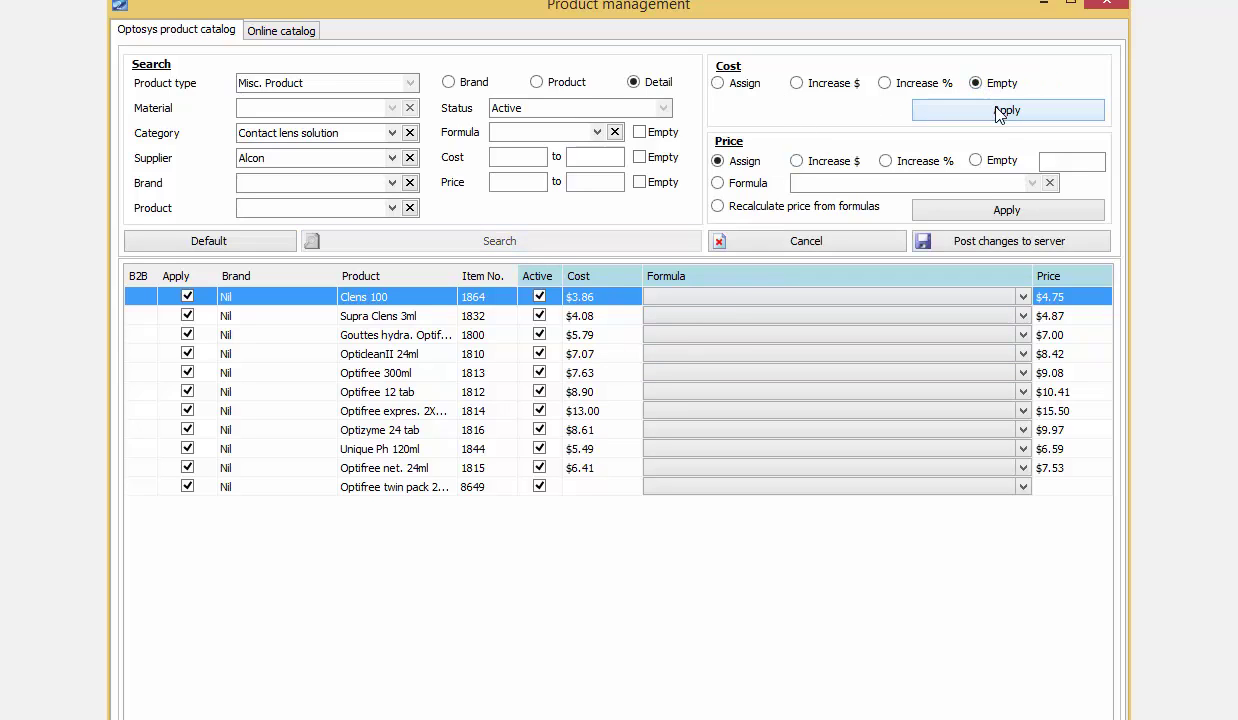
left_click(975, 160)
left_click(1000, 212)
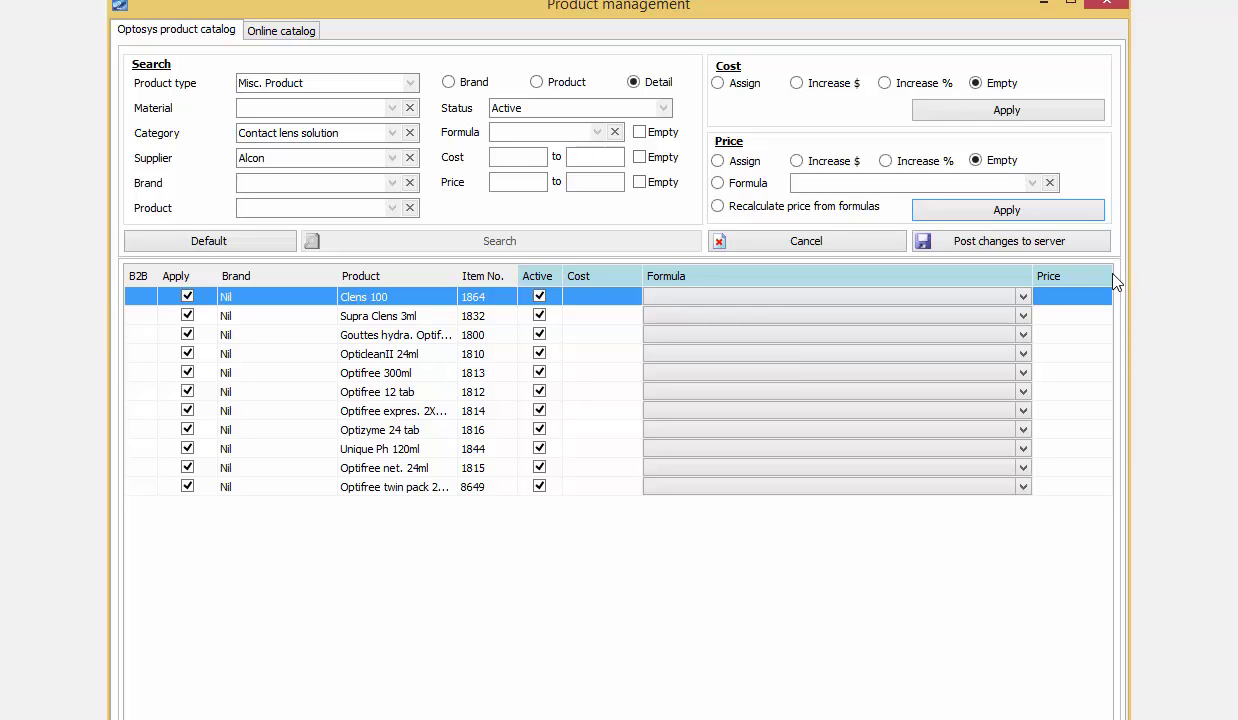
left_click(1030, 250)
Step: Dismiss the save confirmation and open Product Group Management
key("Return")
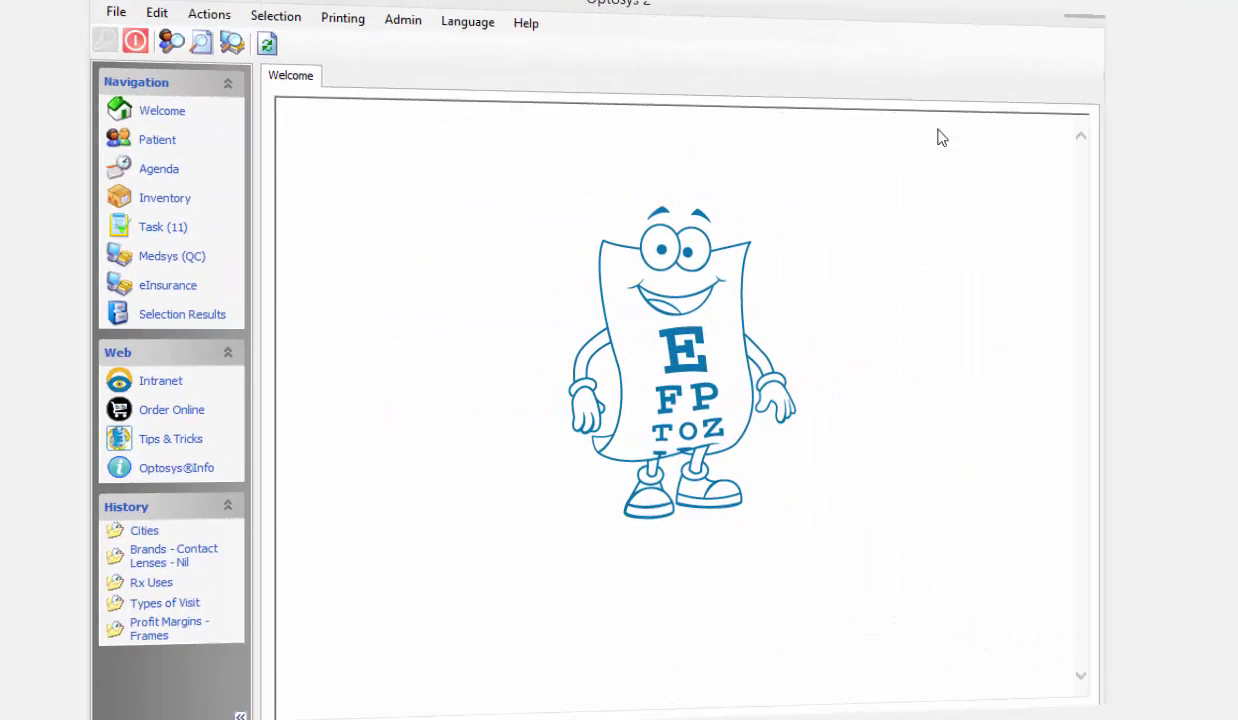
left_click(416, 32)
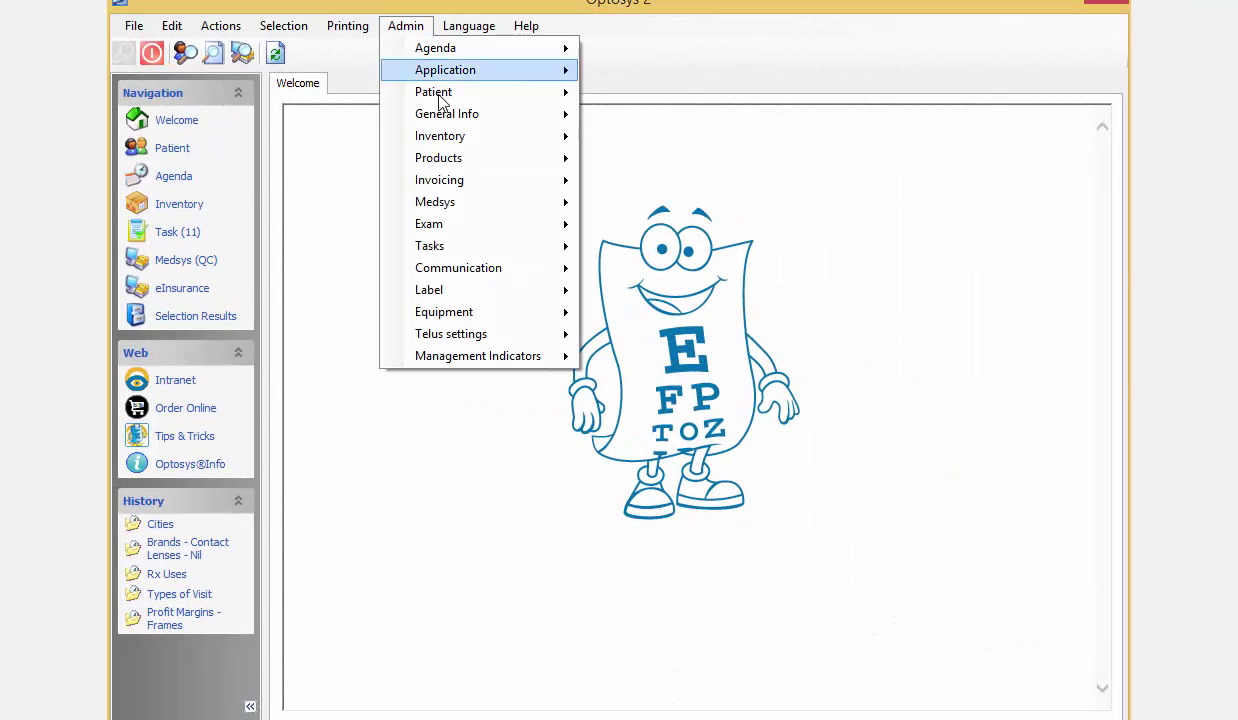
mouse_move(461, 159)
left_click(692, 320)
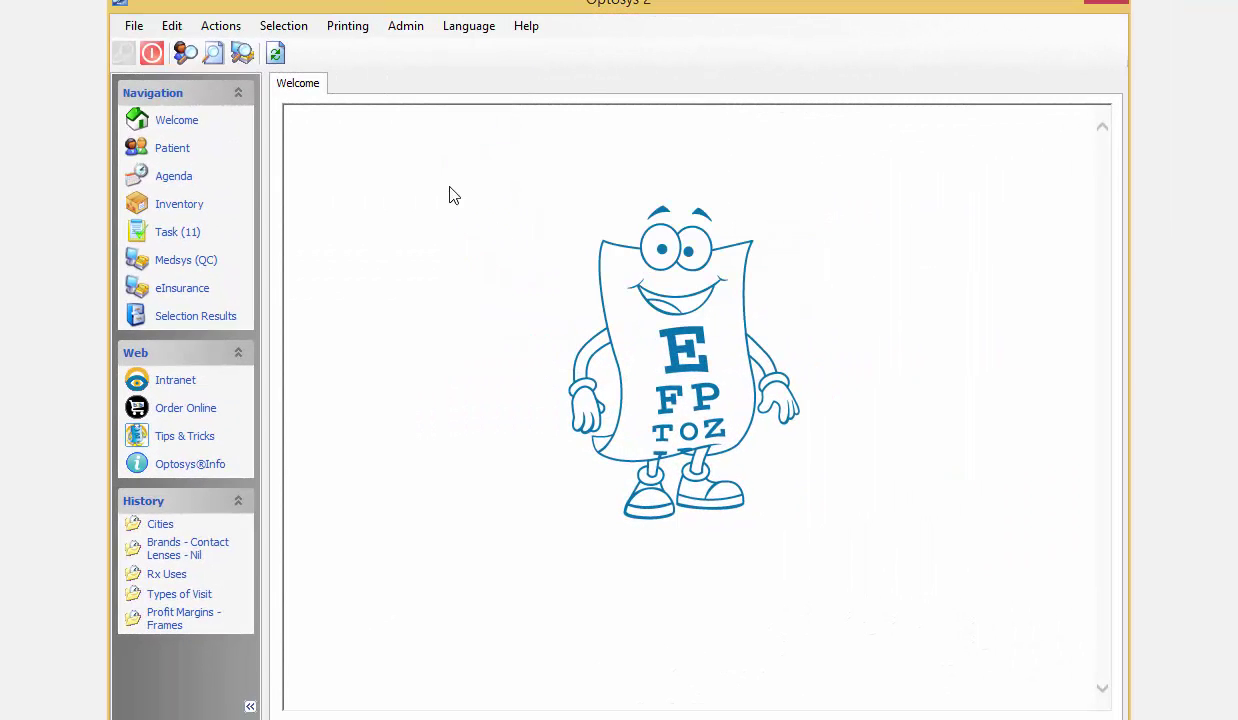
Step: Search Ophthalmic Lens products from supplier Centennial
left_click(395, 89)
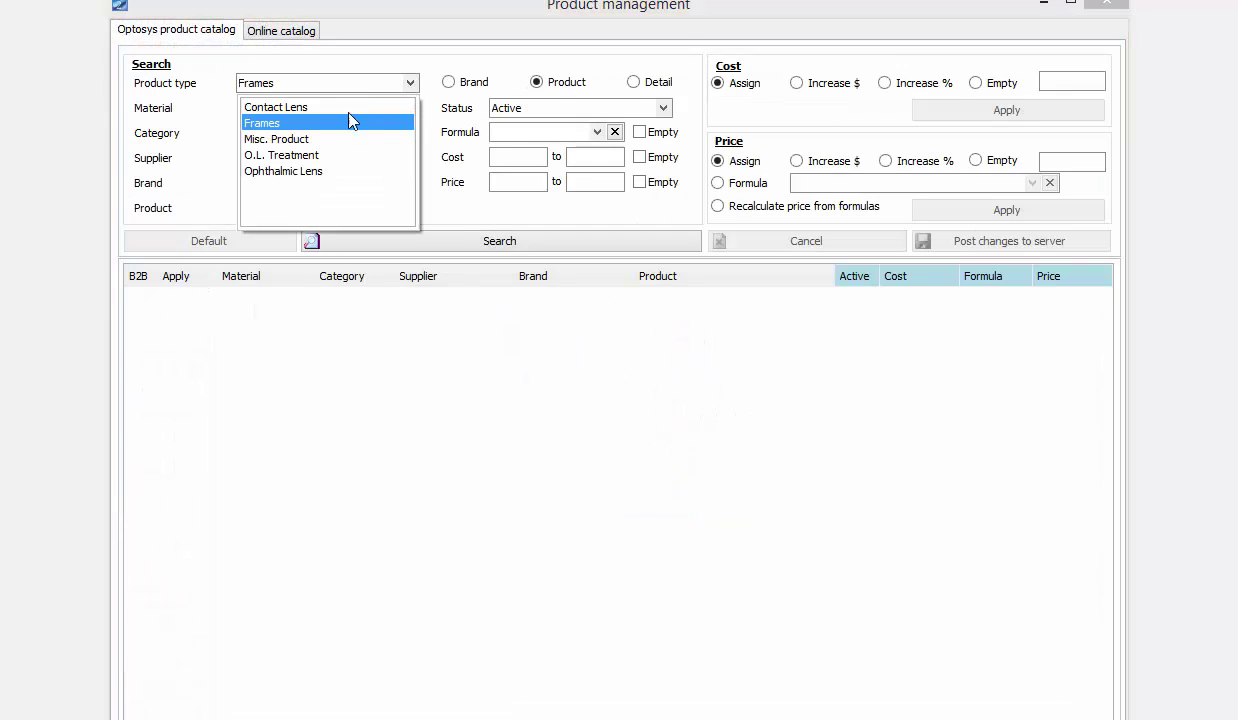
left_click(283, 171)
key("Tab")
key("Tab")
key("Tab")
type("ce")
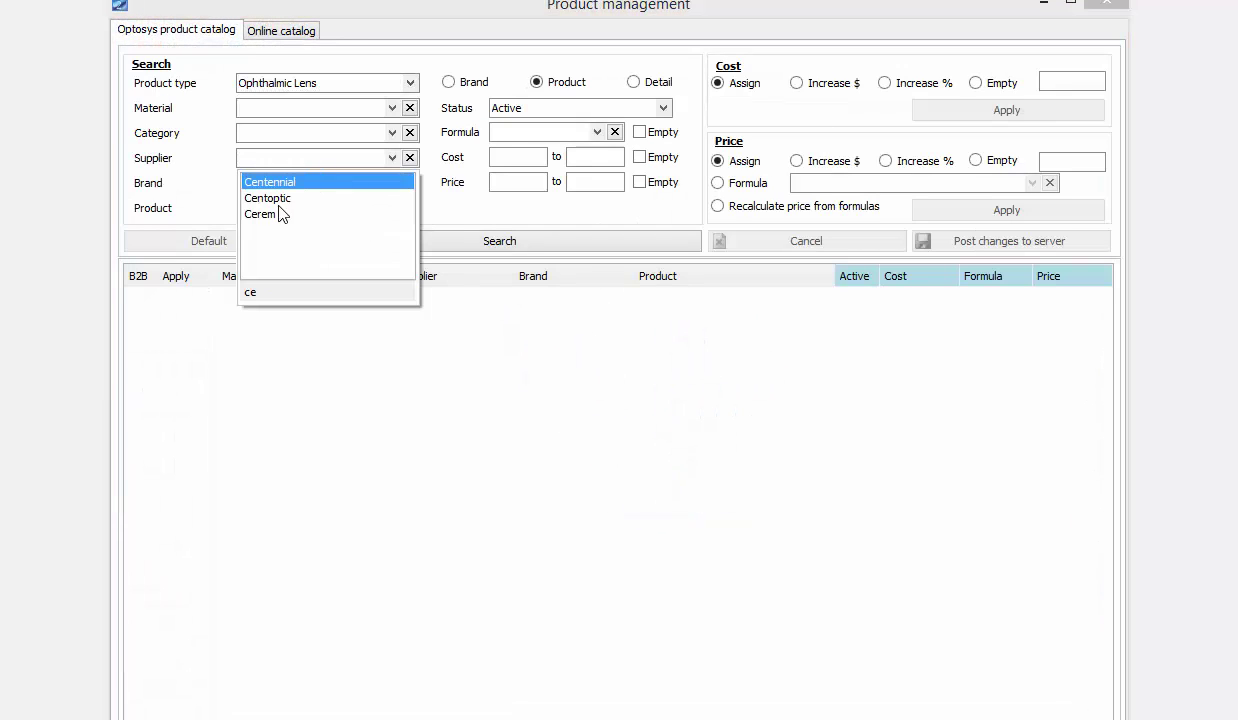
left_click(288, 183)
left_click(397, 241)
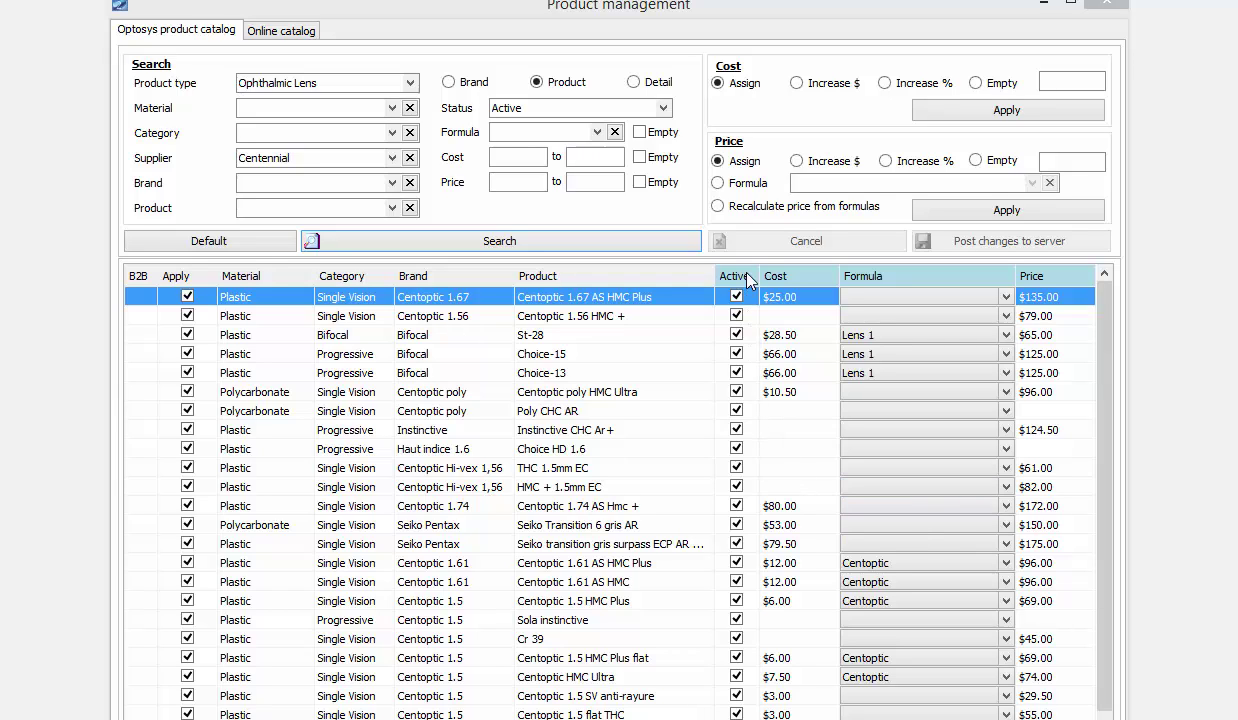
Step: Switch the supplier filter to NIL and list its lenses
left_click(391, 158)
type("ni")
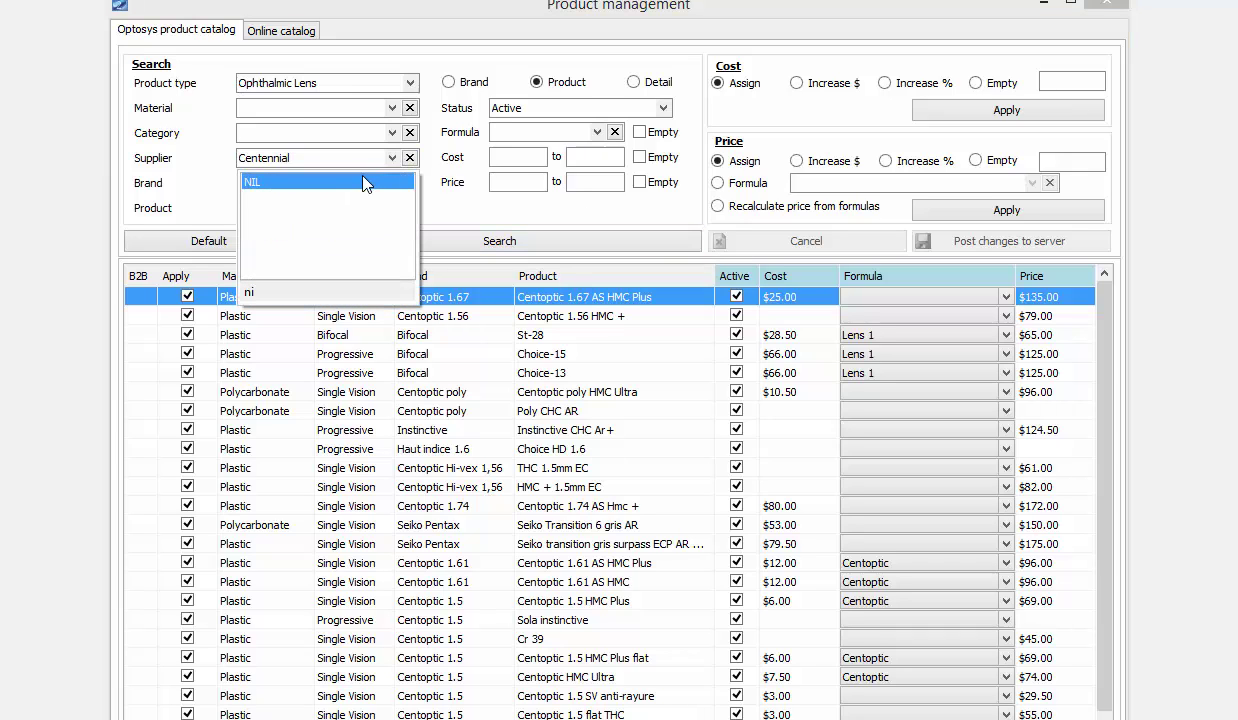
left_click(363, 182)
left_click(497, 241)
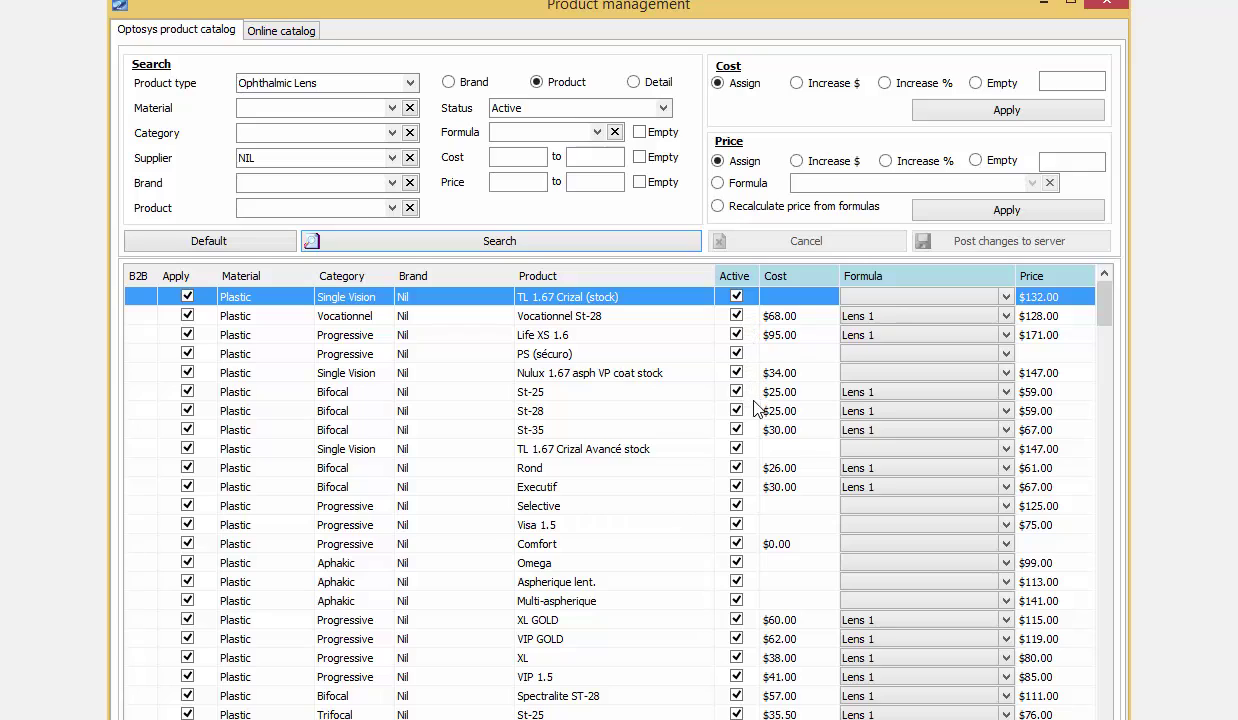
Step: Deactivate PS (sécuro), TL 1.67 Crizal Avancé stock and Rond, keeping Executif active, and post to server
right_click(750, 311)
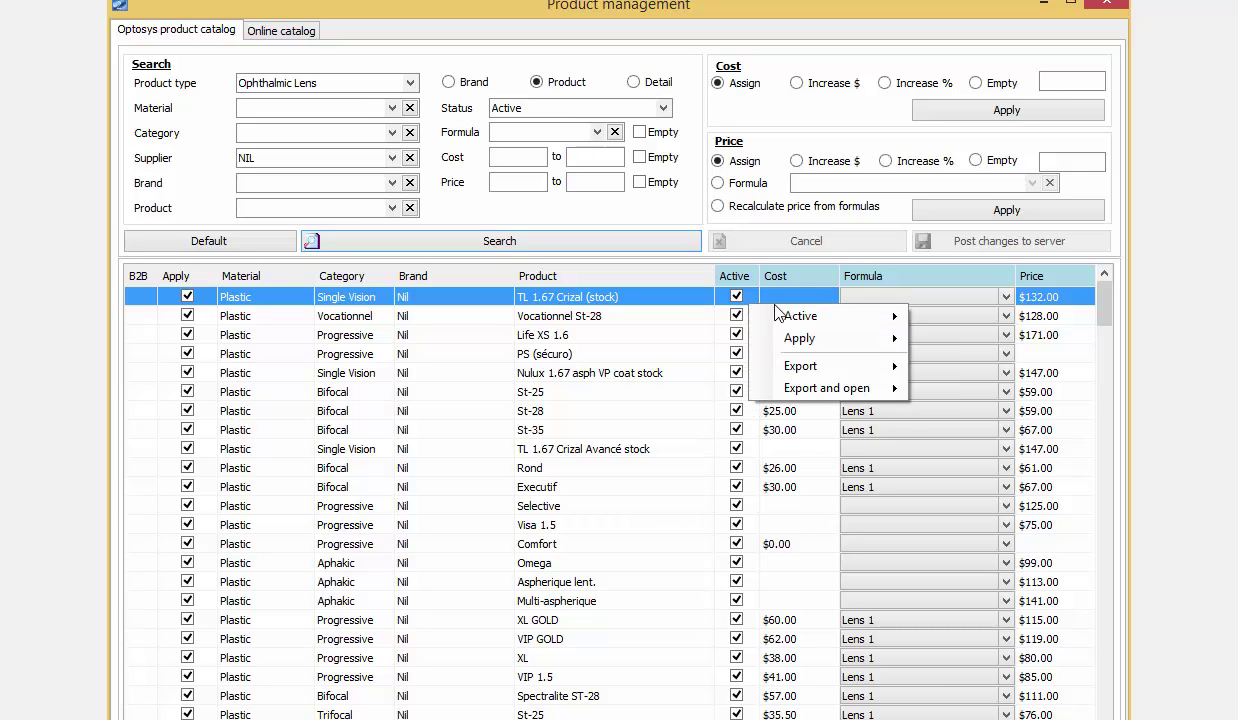
mouse_move(857, 316)
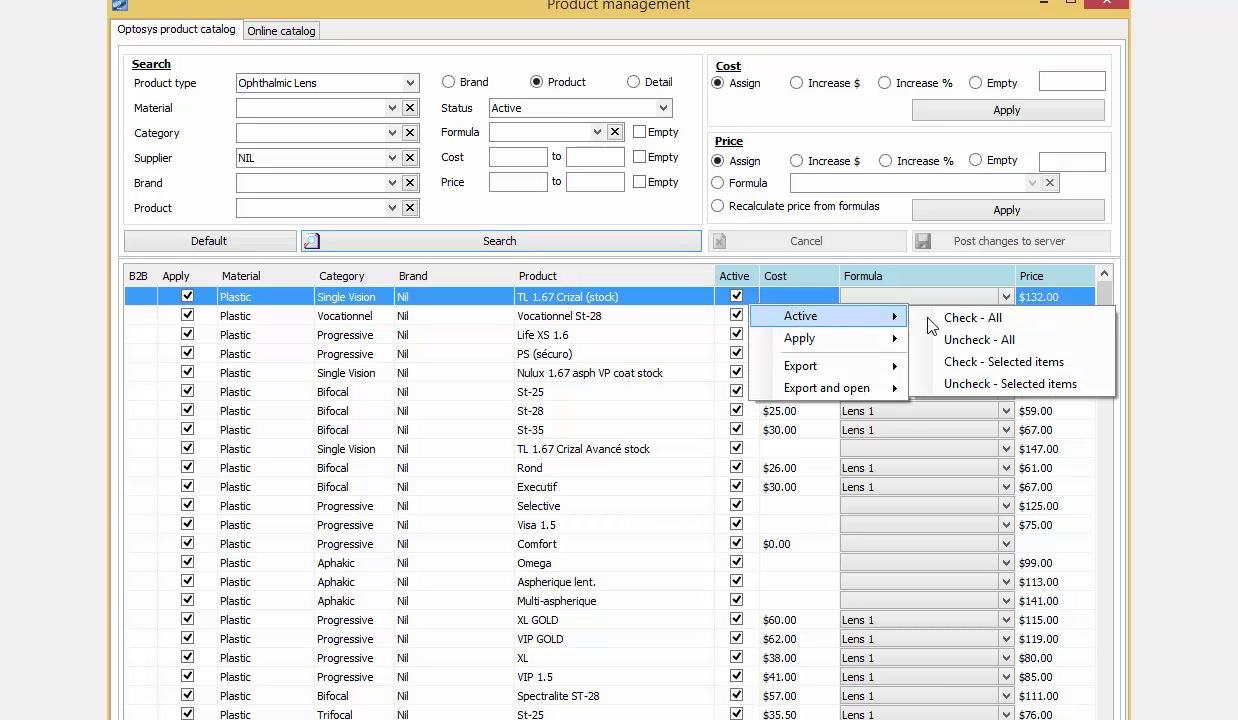
left_click(989, 340)
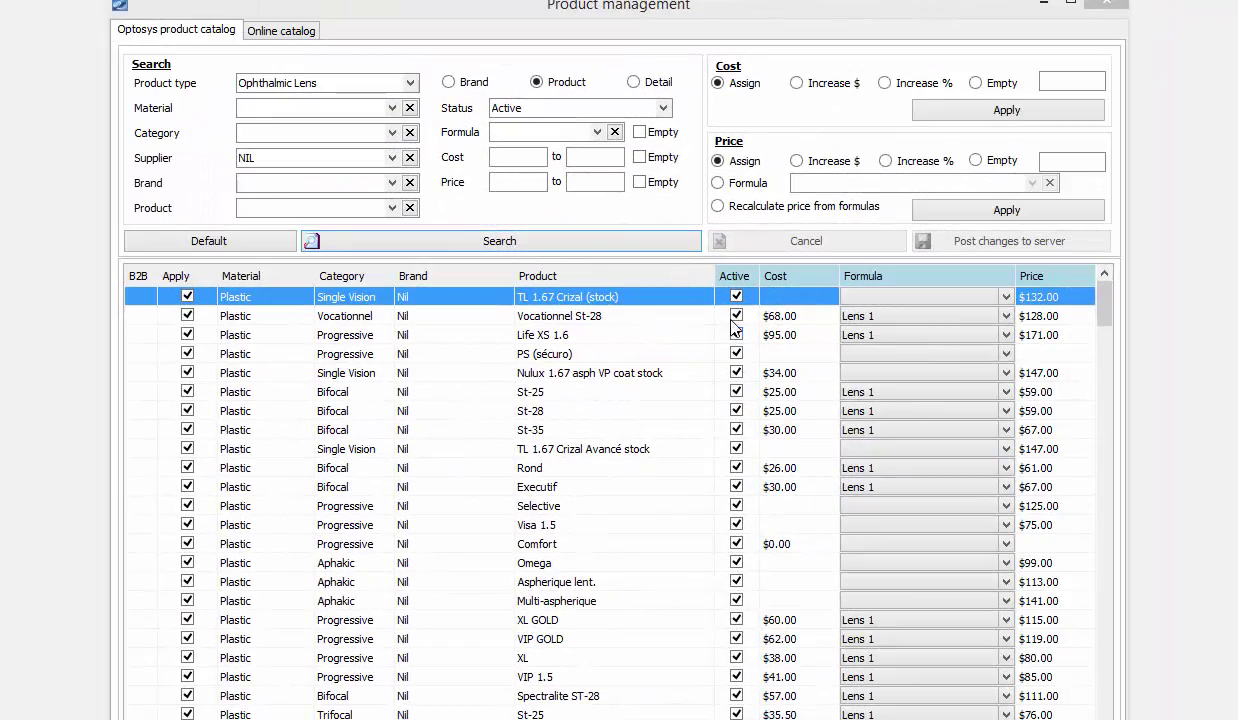
left_click(736, 354)
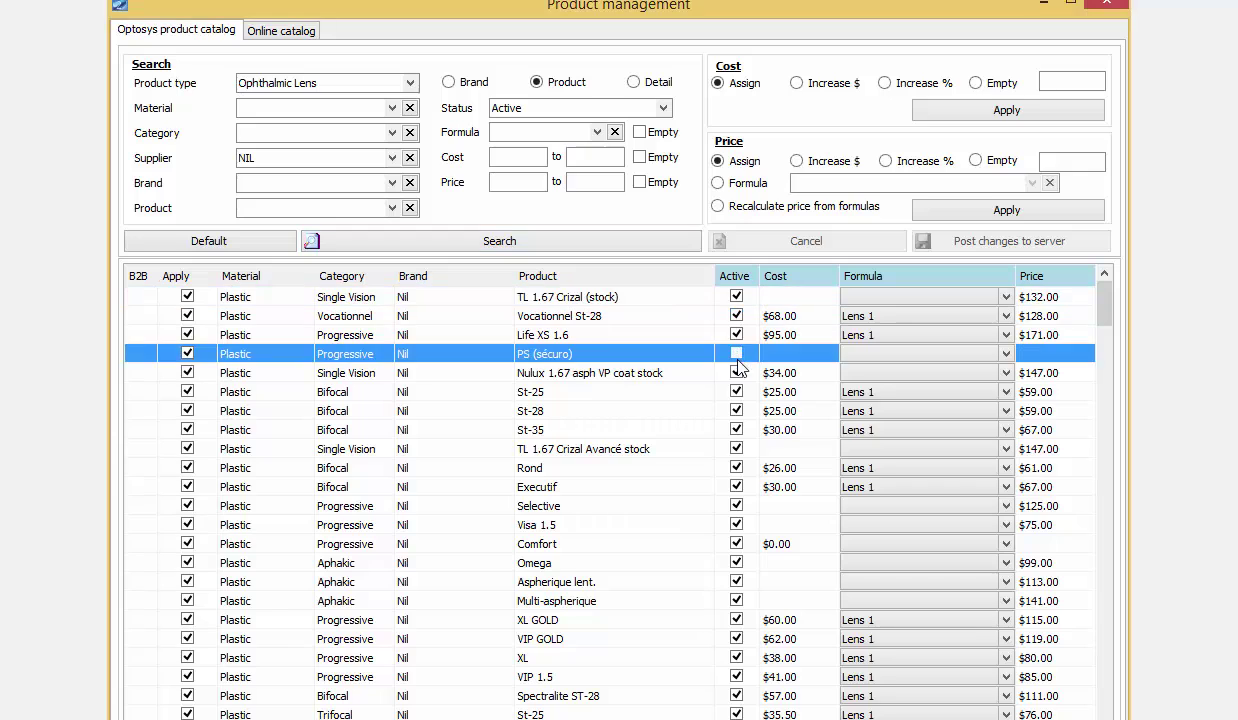
left_click(736, 449)
left_click(736, 468)
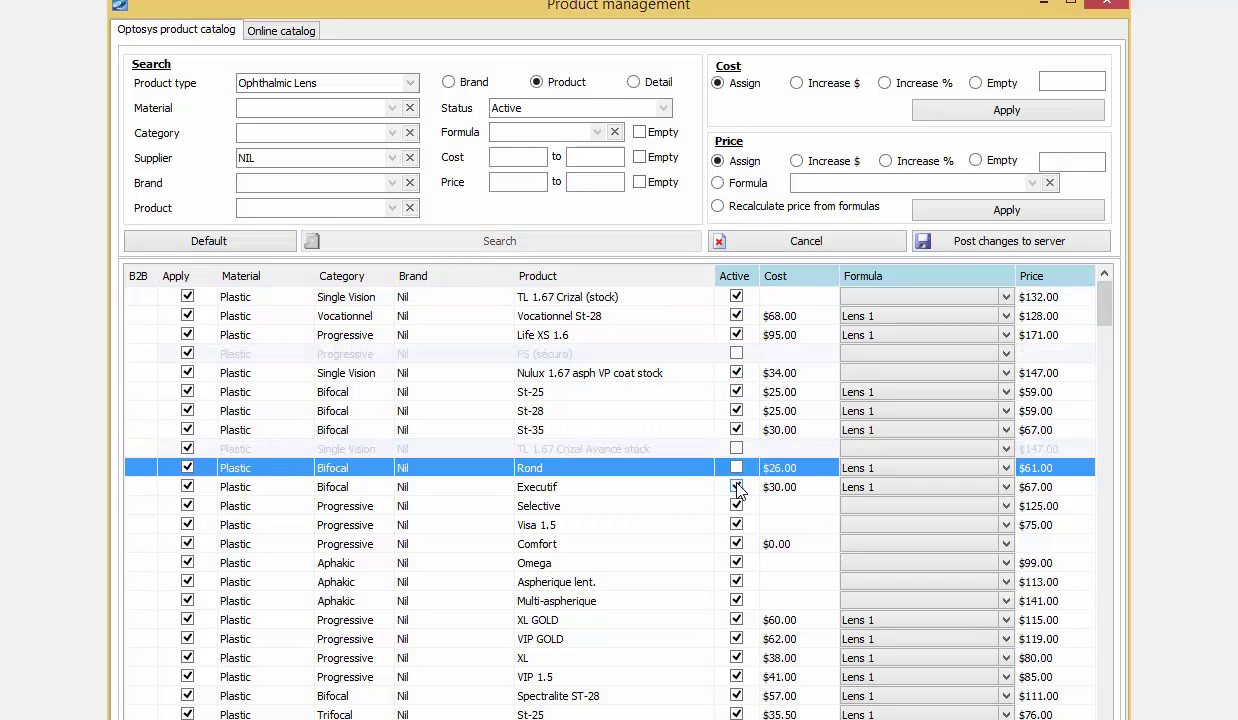
left_click(736, 487)
key("space")
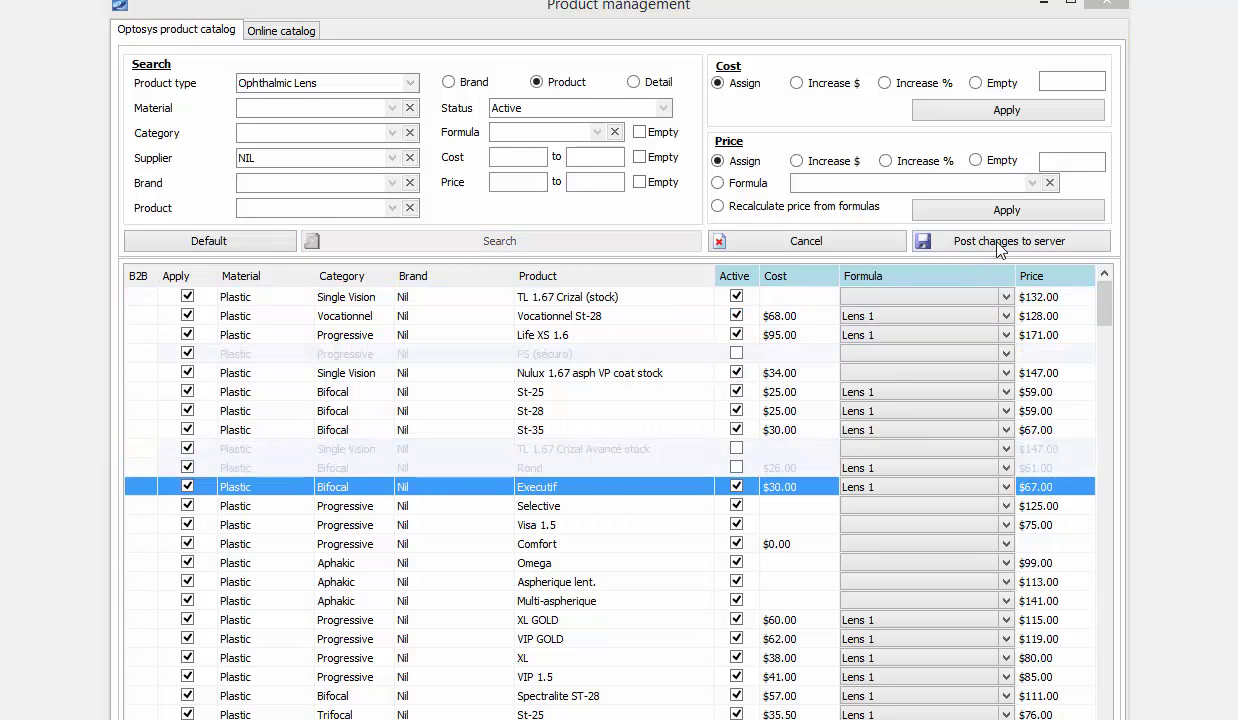
left_click(998, 249)
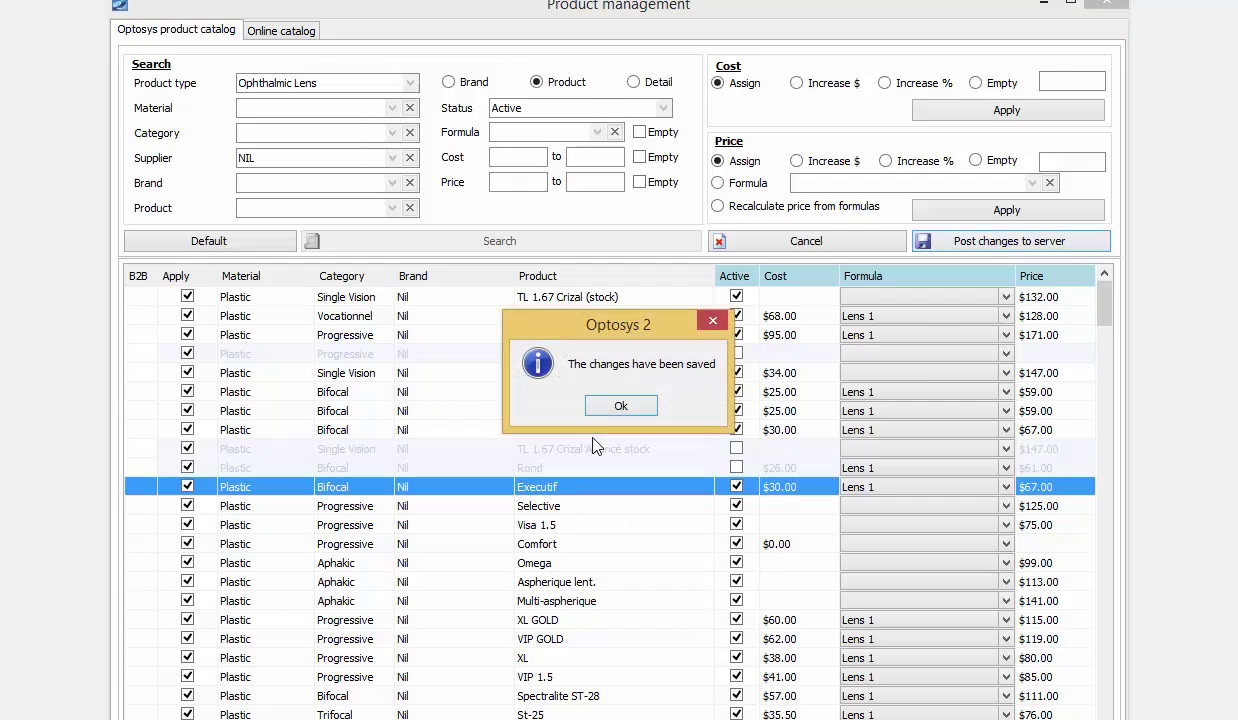
left_click(633, 410)
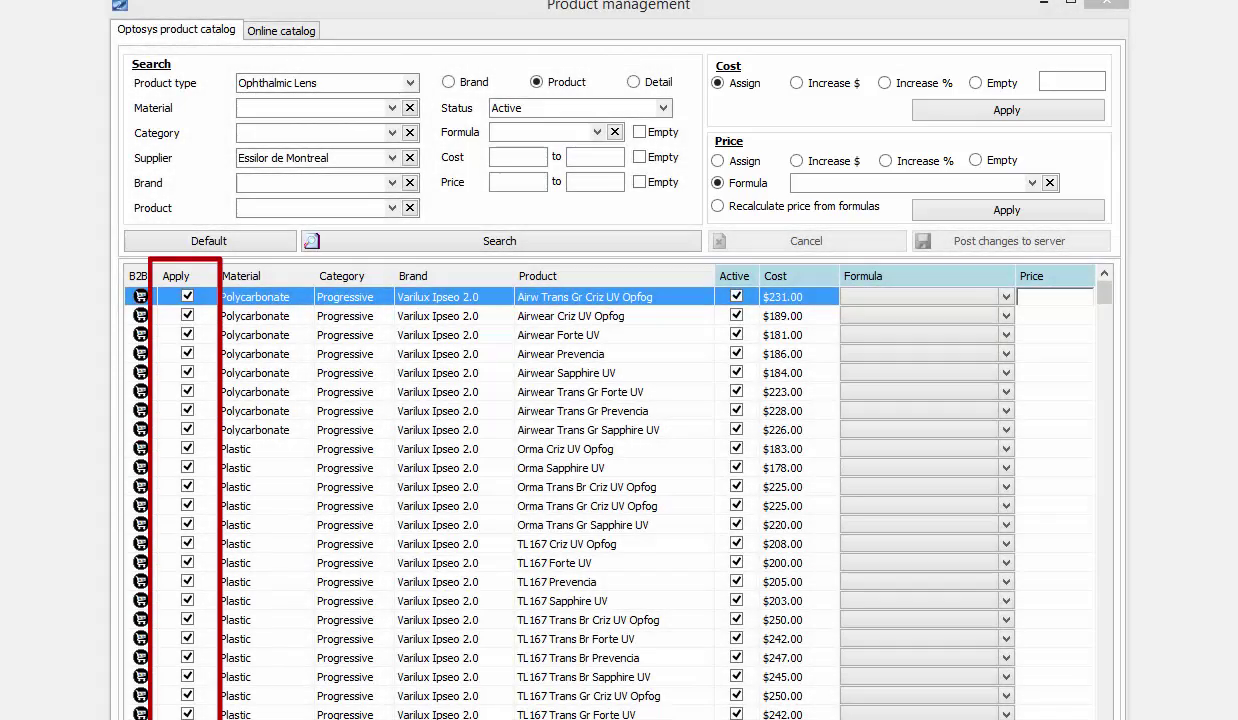
Step: Exclude the first five Essilor de Montreal lenses from the update
left_click(187, 297)
left_click(187, 316)
left_click(187, 335)
left_click(187, 354)
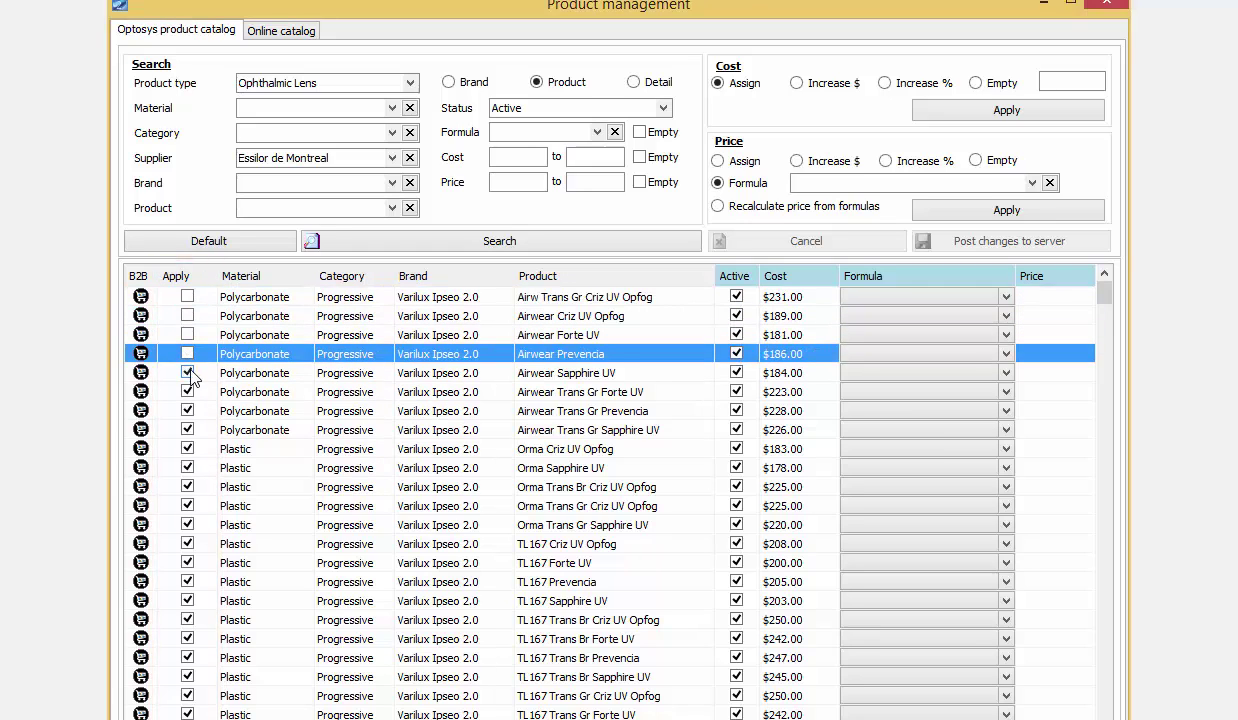
left_click(187, 373)
left_click(250, 392)
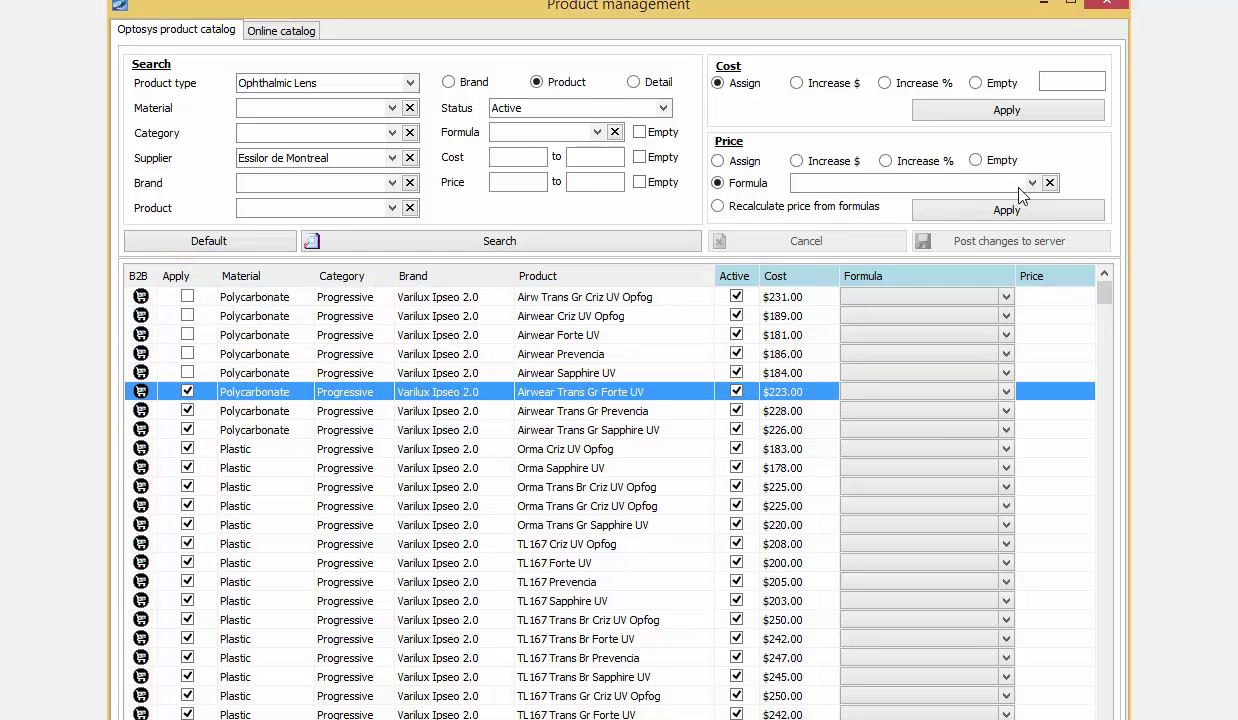
Step: Apply the Lens 1 price formula to the remaining lenses and minimize the window
left_click(992, 183)
left_click(814, 270)
left_click(1000, 208)
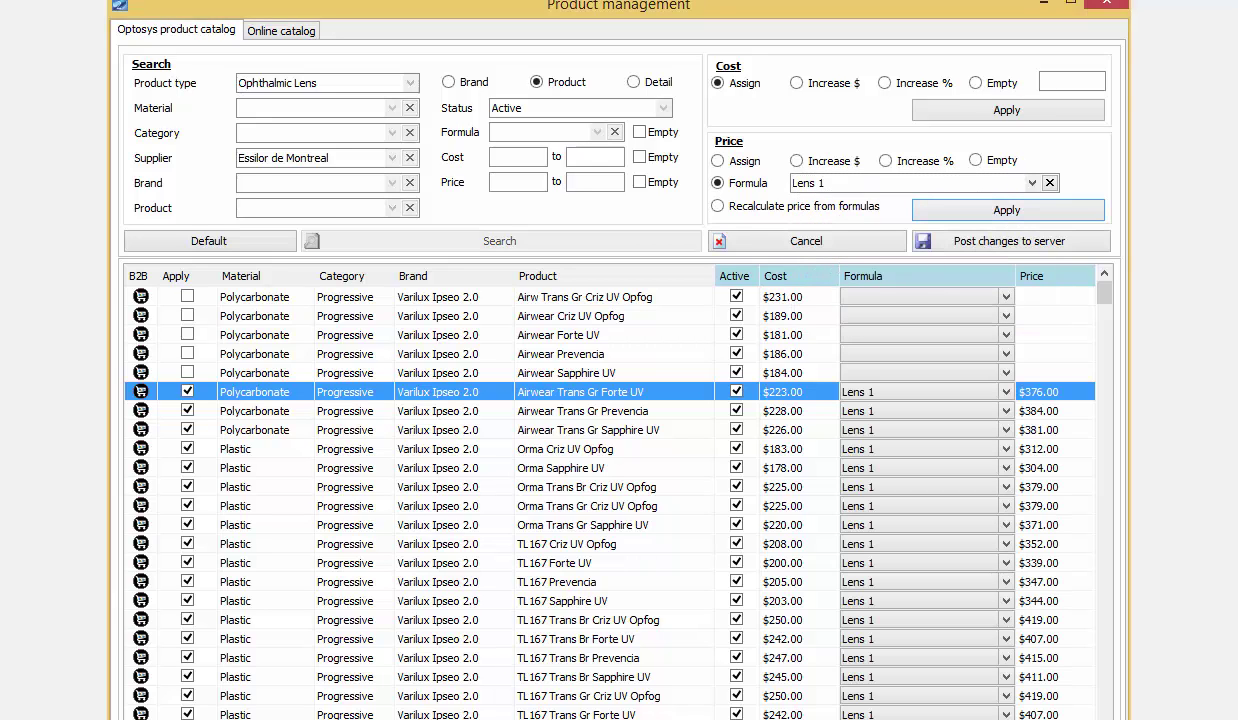
left_click(1108, 8)
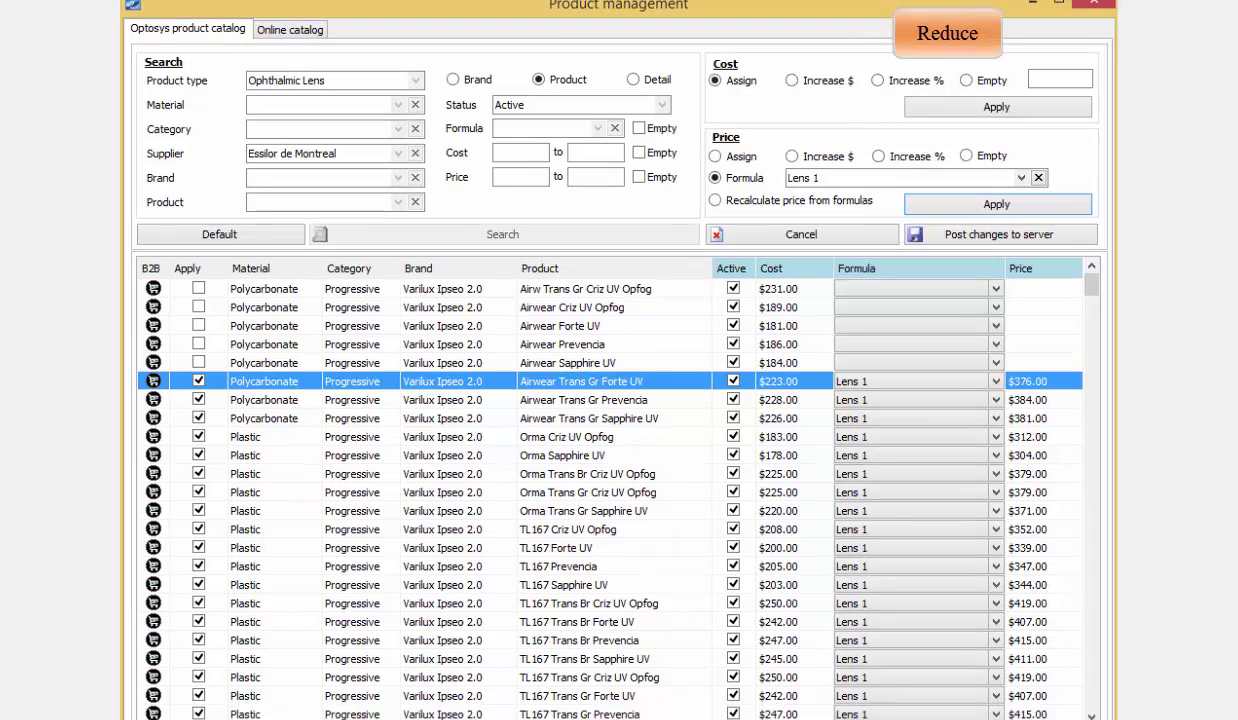
left_click(1032, 5)
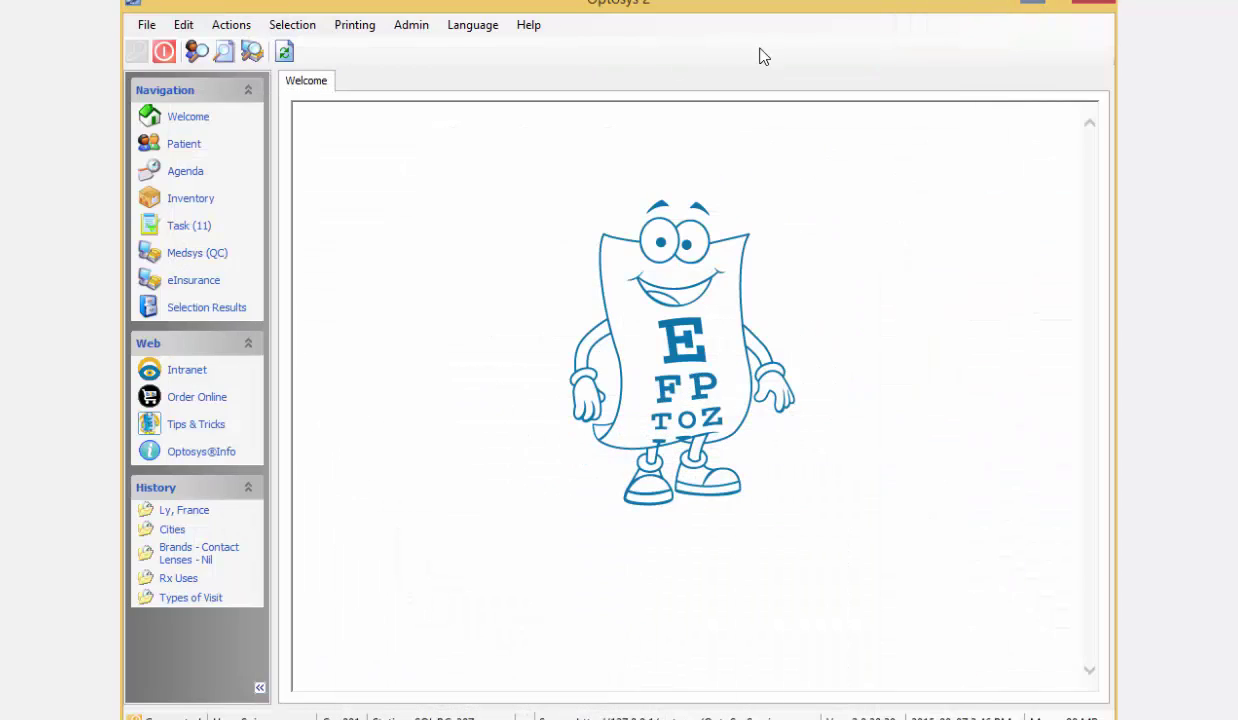
left_click(185, 144)
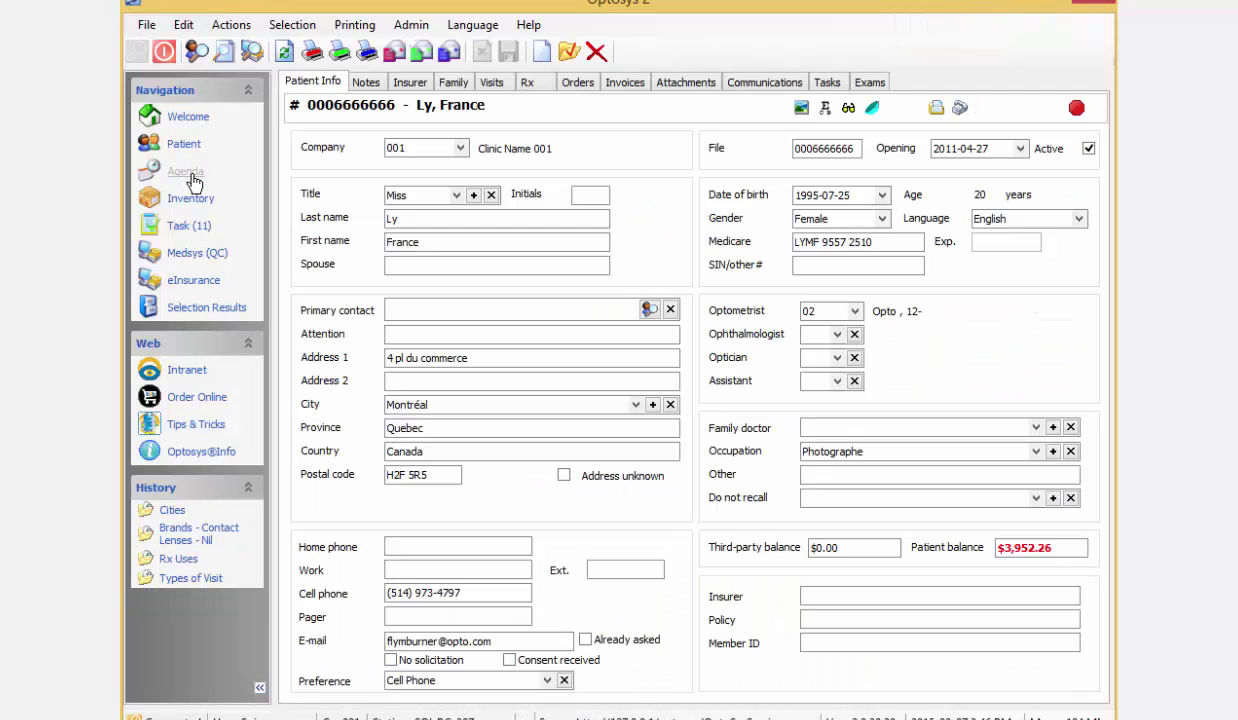
left_click(190, 176)
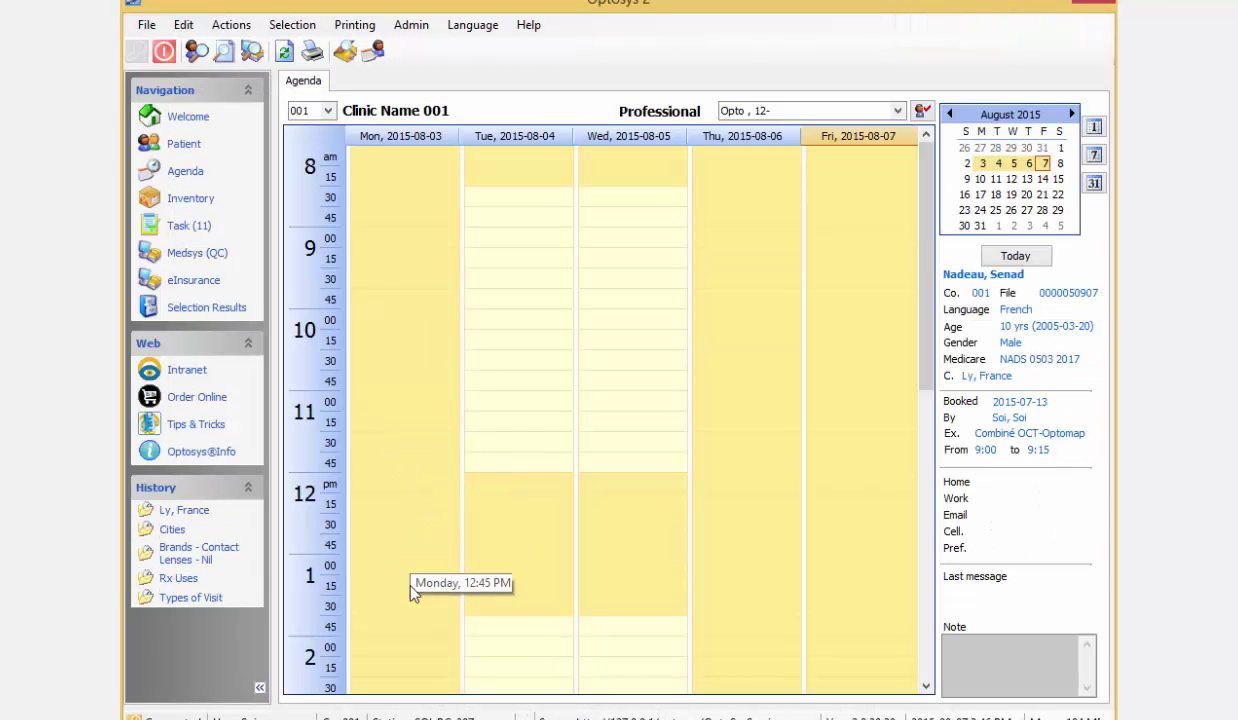
mouse_move(475, 712)
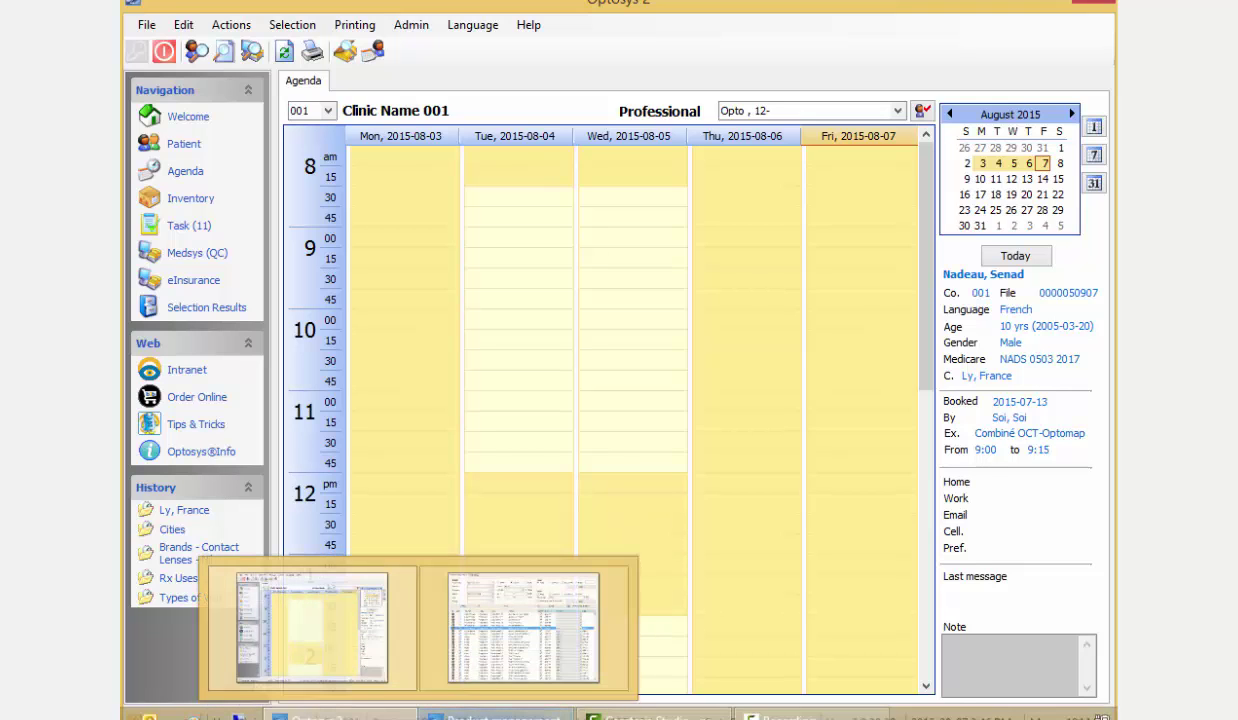
left_click(523, 625)
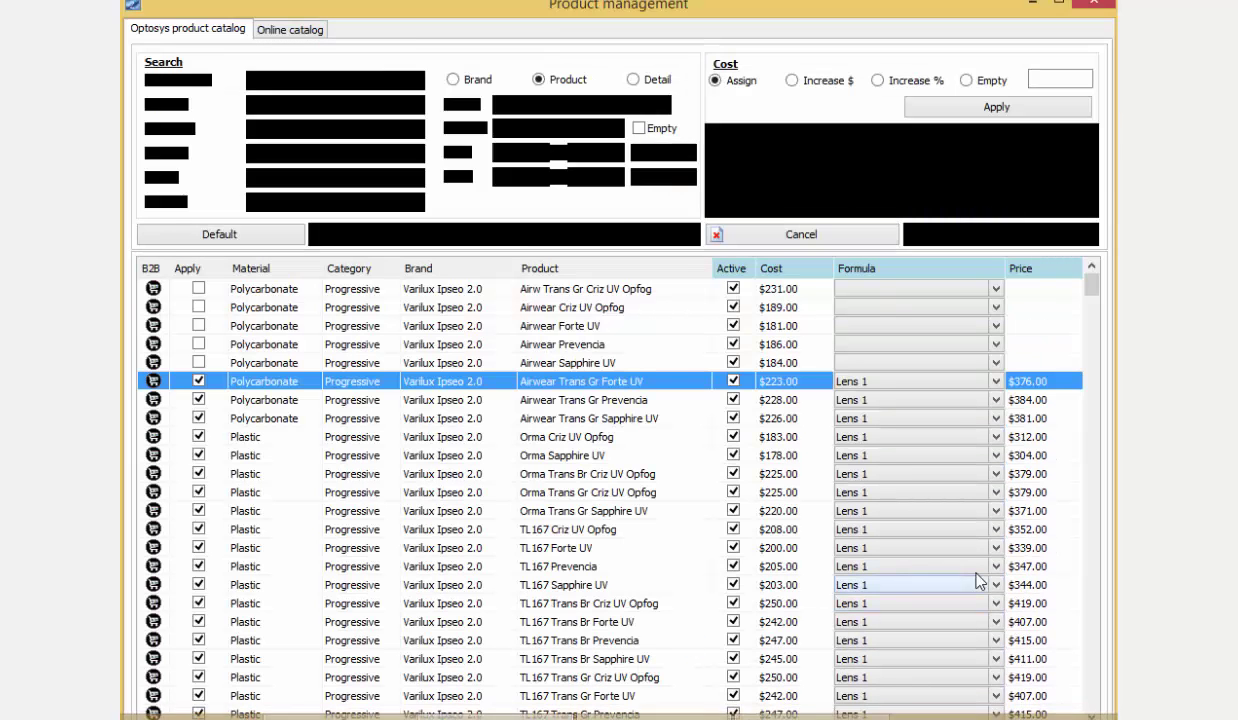